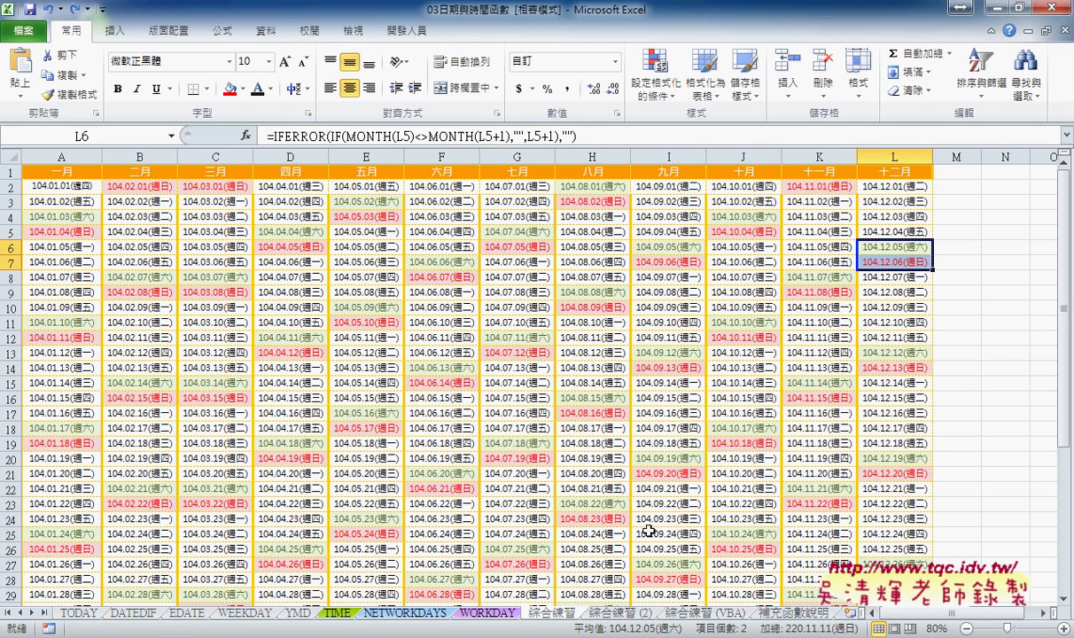
Step: Copy the 綜合練習 sheet to a new 綜合練習 (3) tab, keeping its default name
{"action": "left_click_drag", "start_coordinate": [554, 612], "coordinate": [615, 611]}
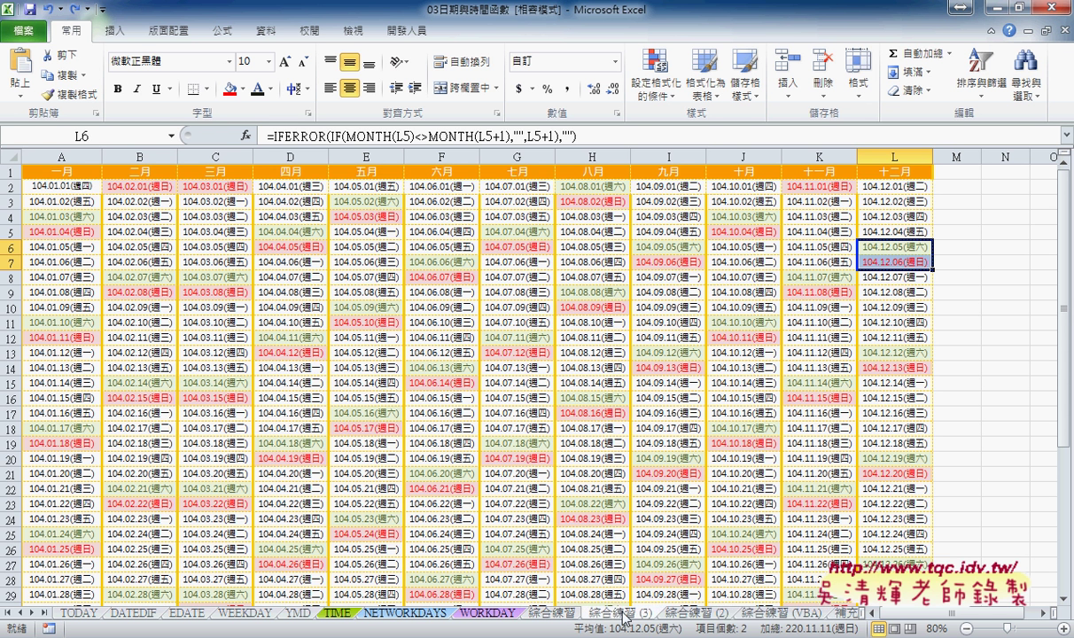
{"action": "left_click_drag", "start_coordinate": [614, 609], "coordinate": [615, 610]}
{"action": "double_click", "coordinate": [634, 618]}
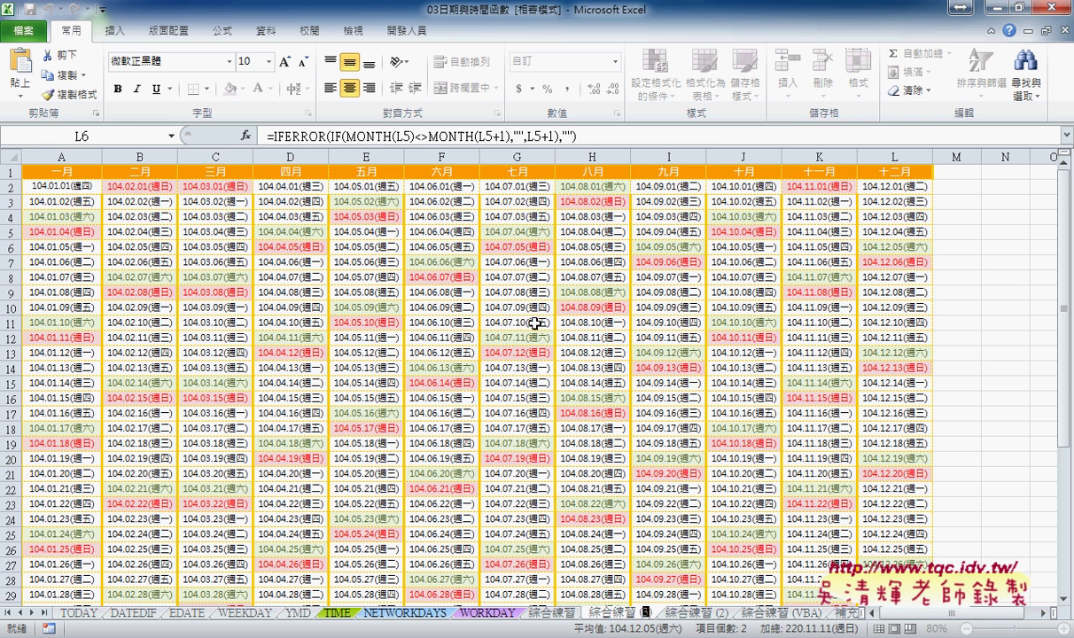
{"action": "left_click", "coordinate": [612, 579]}
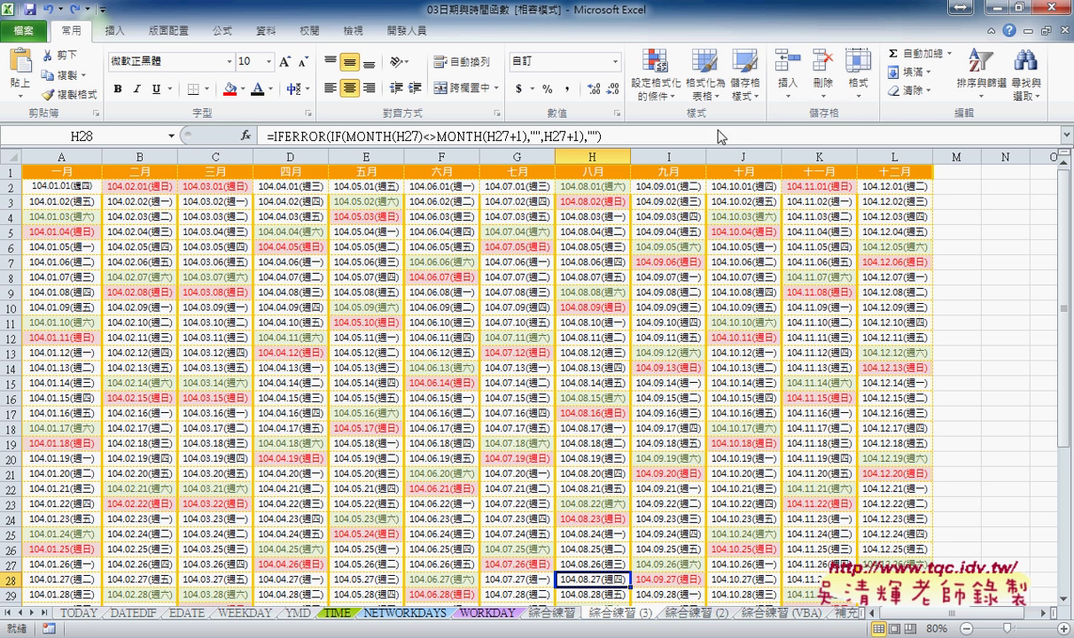
Step: Clear all conditional formatting rules from the entire copied sheet
{"action": "left_click", "coordinate": [655, 82]}
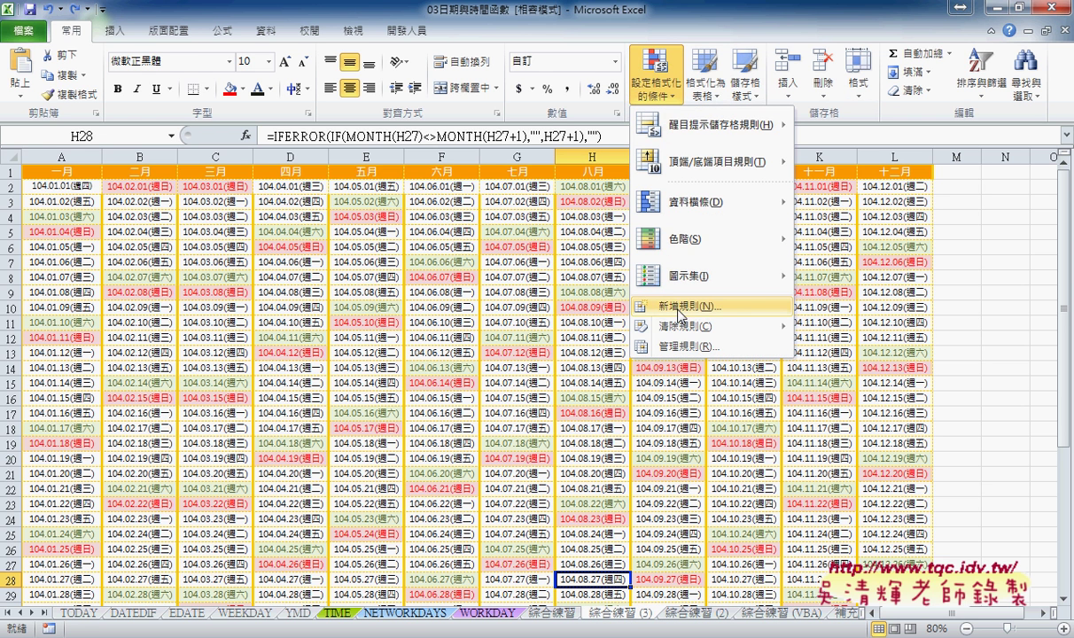
{"action": "mouse_move", "coordinate": [725, 326]}
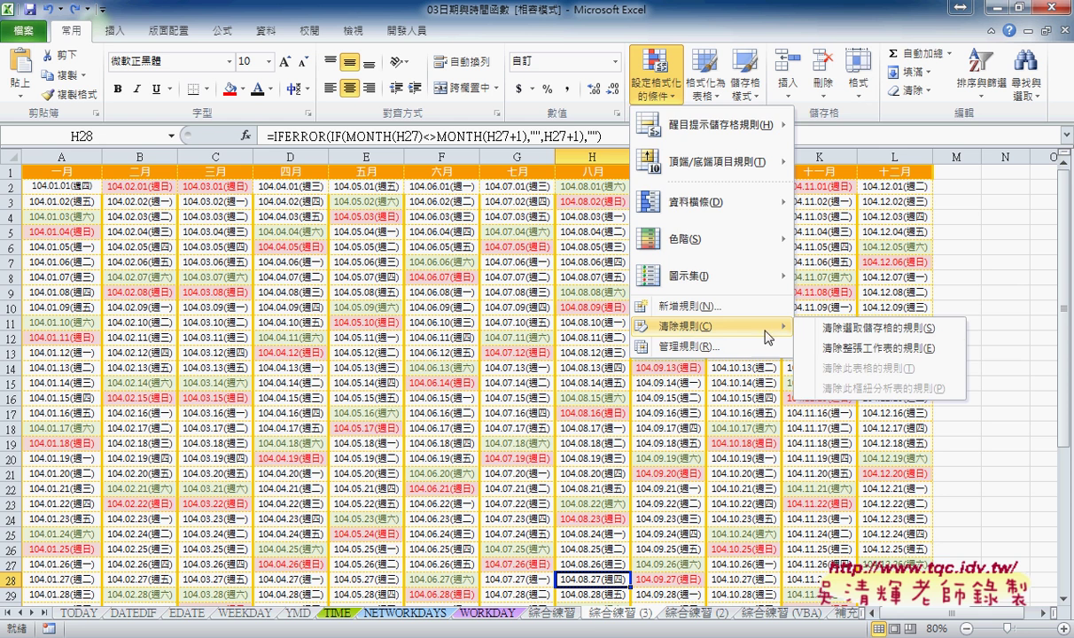
{"action": "left_click", "coordinate": [870, 357]}
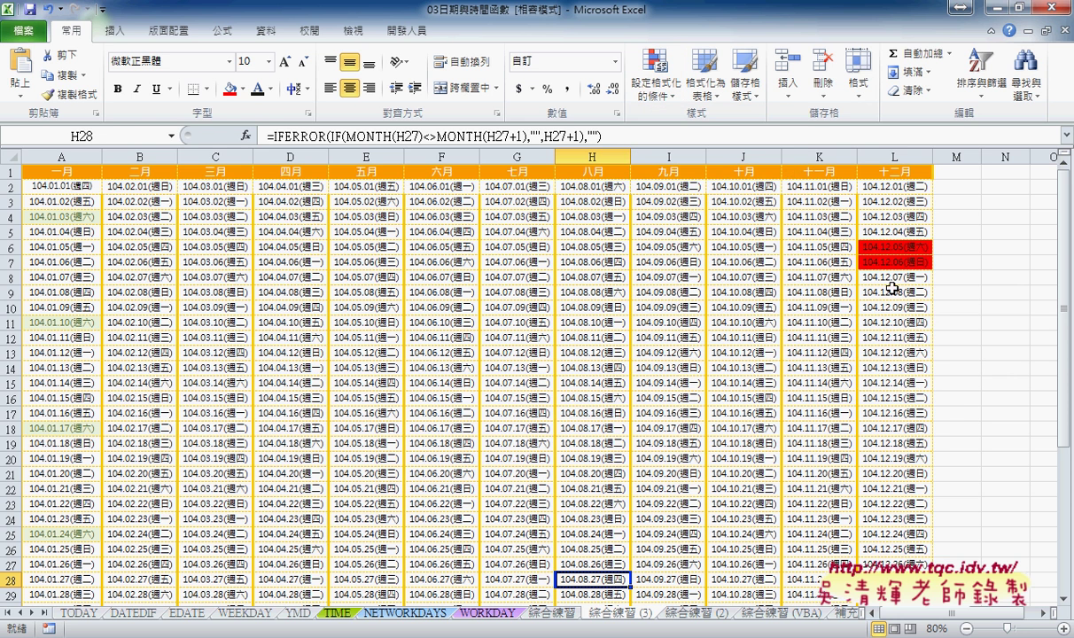
Step: Set the red-filled cells L6:L7 to No Fill
{"action": "left_click_drag", "start_coordinate": [894, 252], "coordinate": [894, 263]}
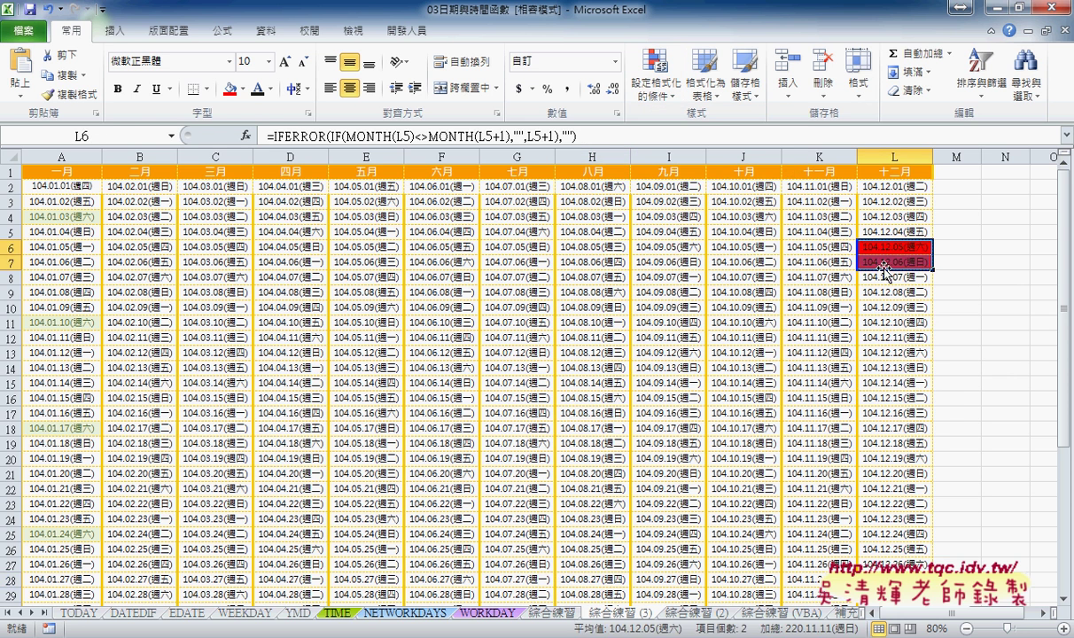
{"action": "left_click", "coordinate": [242, 89]}
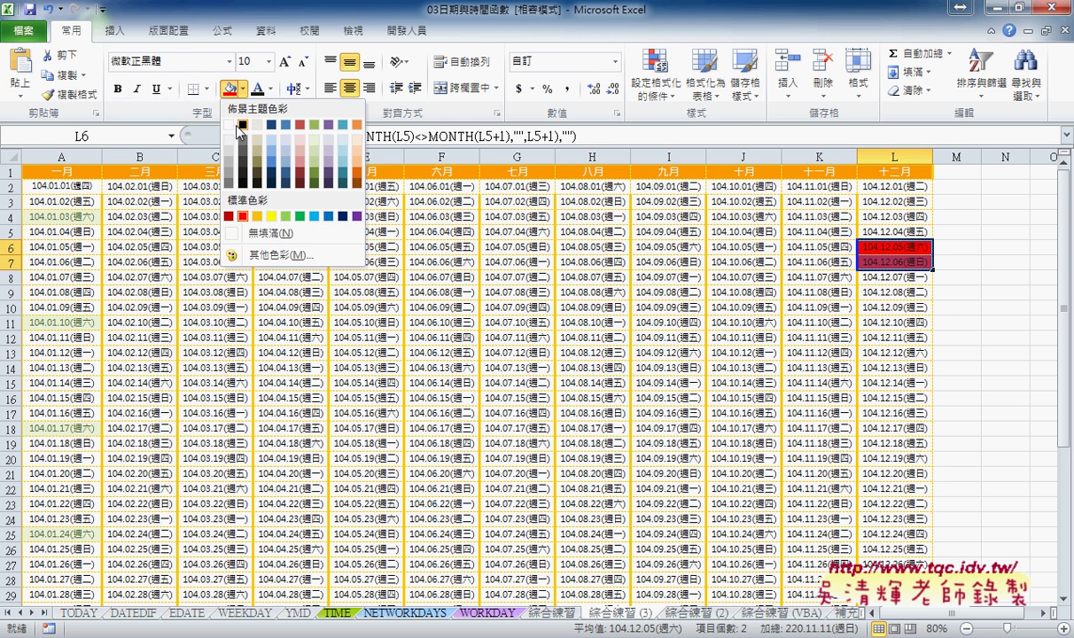
{"action": "left_click", "coordinate": [266, 232]}
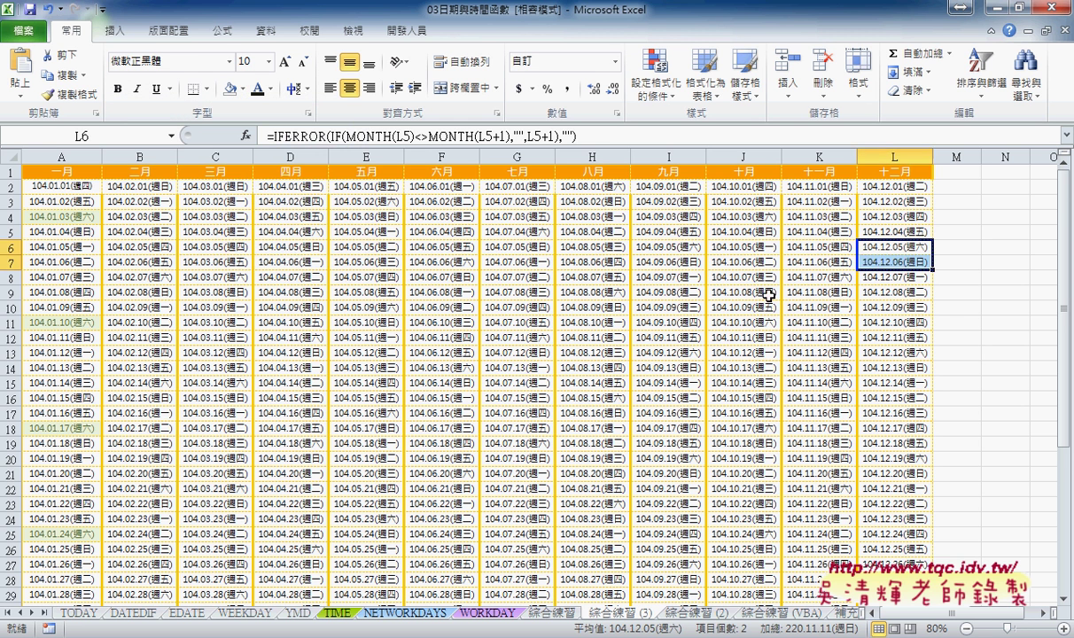
{"action": "left_click", "coordinate": [819, 308]}
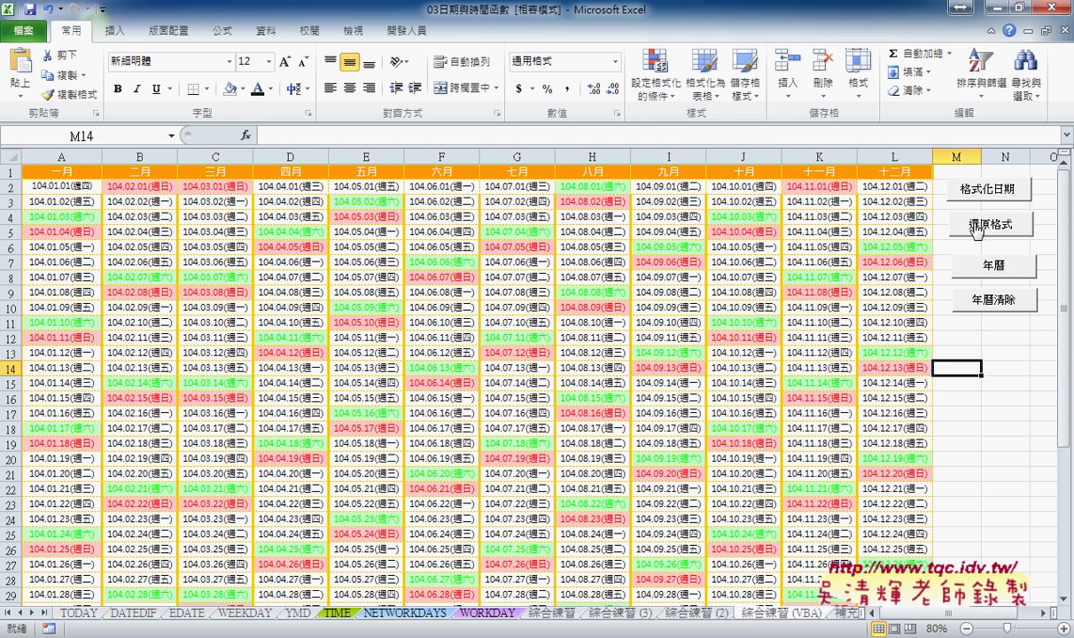
Step: Run 還原格式, then 格式化日期, then 還原格式 again, and select cell A2
{"action": "left_click", "coordinate": [976, 227]}
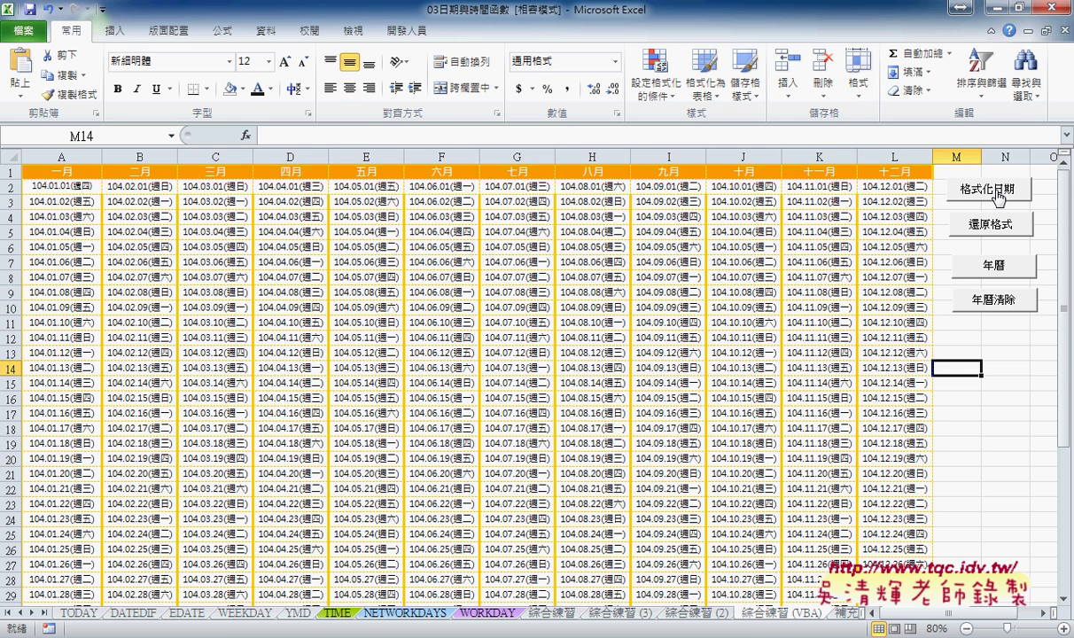
{"action": "left_click", "coordinate": [998, 198]}
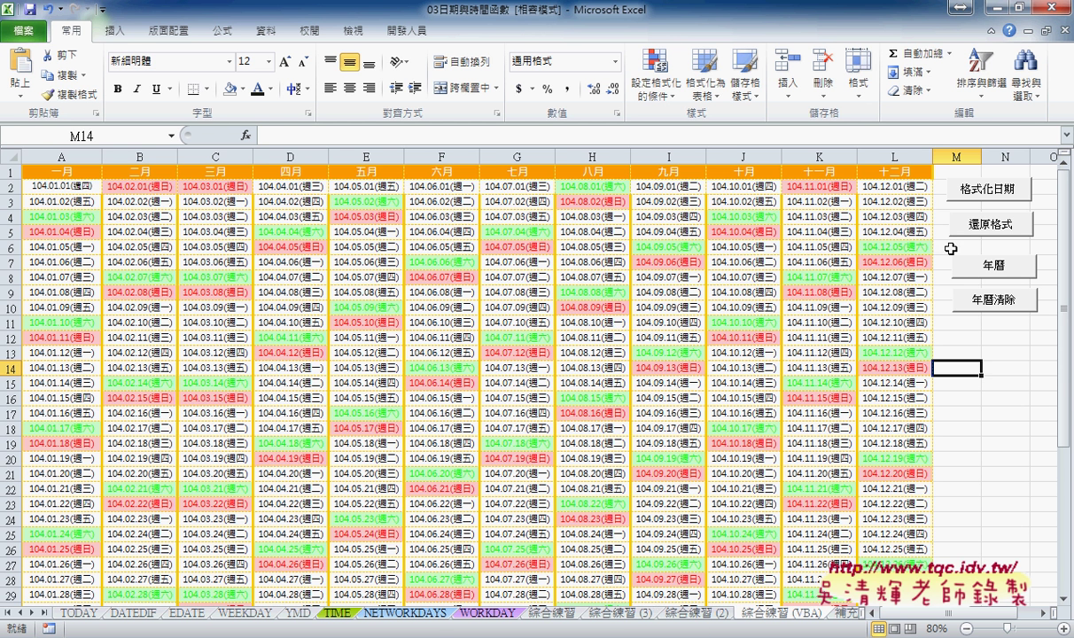
{"action": "left_click", "coordinate": [986, 233]}
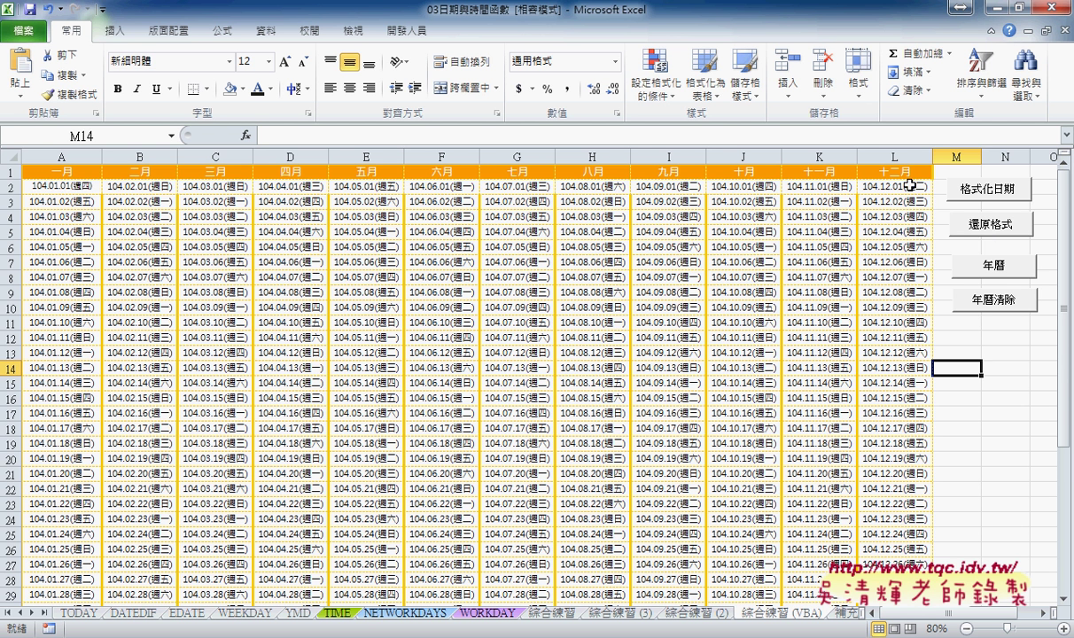
{"action": "left_click", "coordinate": [60, 187]}
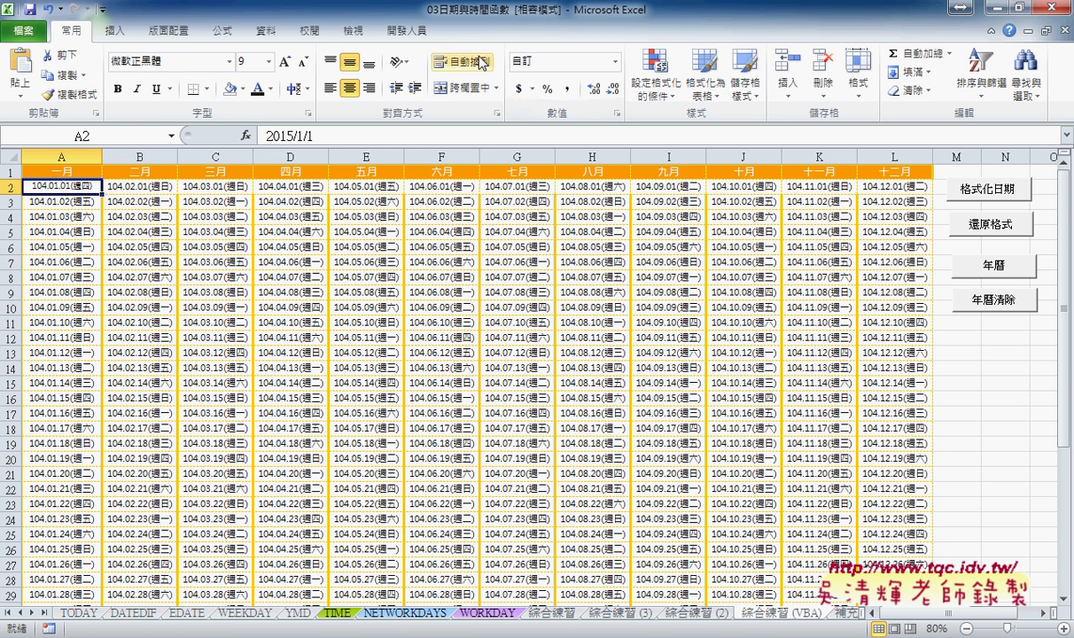
Step: Open the Visual Basic editor from the Developer tab and scroll up to Sub 格式化日期
{"action": "left_click", "coordinate": [412, 33]}
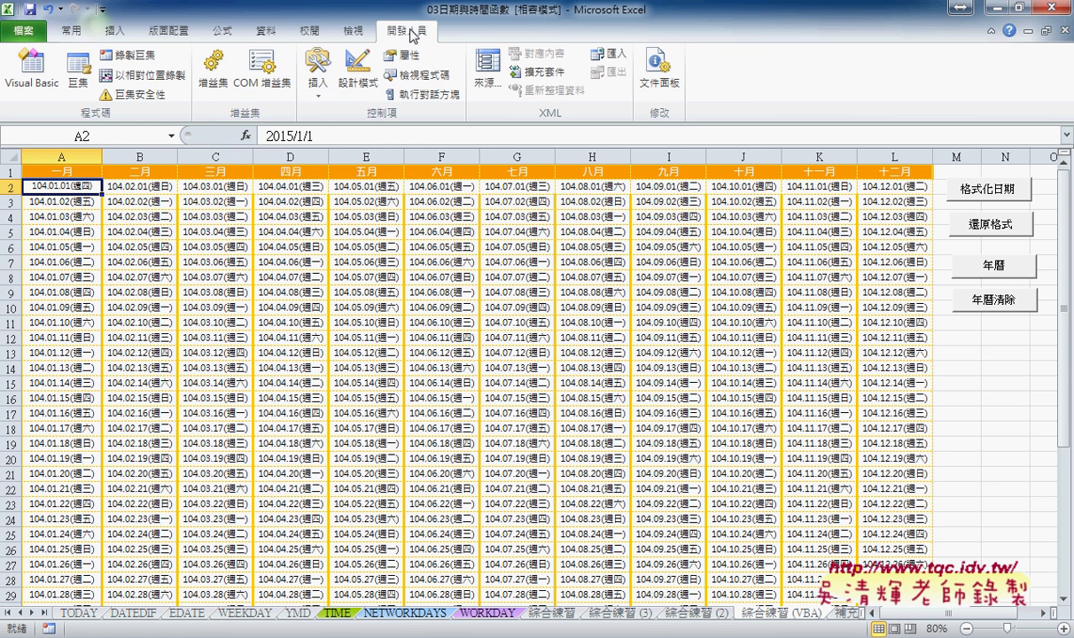
{"action": "left_click", "coordinate": [38, 85]}
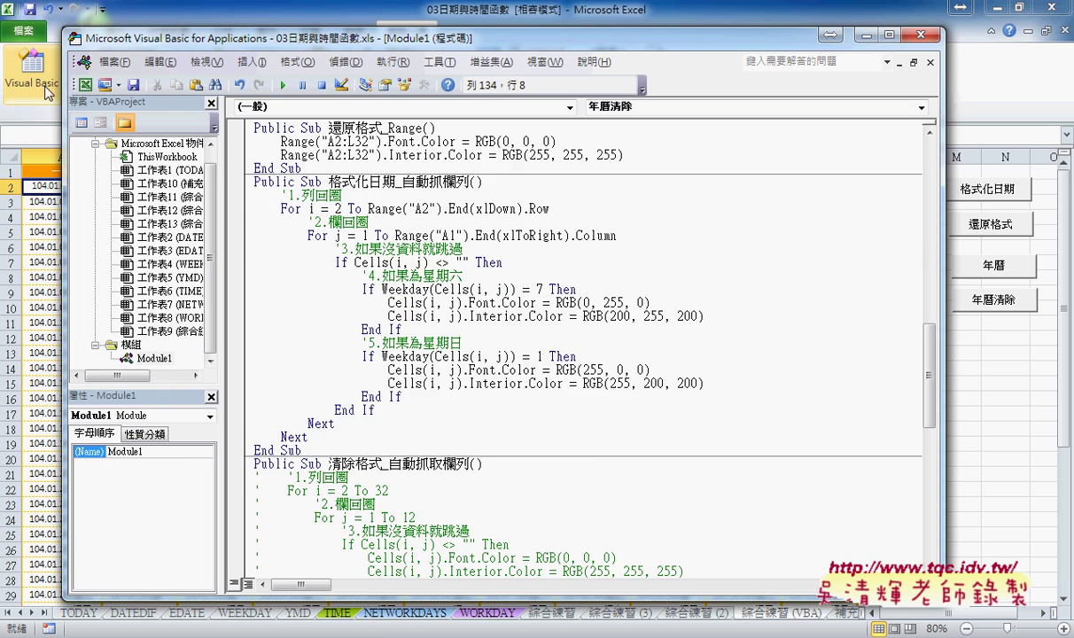
{"action": "scroll", "coordinate": [355, 293], "scroll_direction": "up", "scroll_amount": 5}
{"action": "scroll", "coordinate": [399, 319], "scroll_direction": "up", "scroll_amount": 4}
{"action": "scroll", "coordinate": [455, 355], "scroll_direction": "up", "scroll_amount": 4}
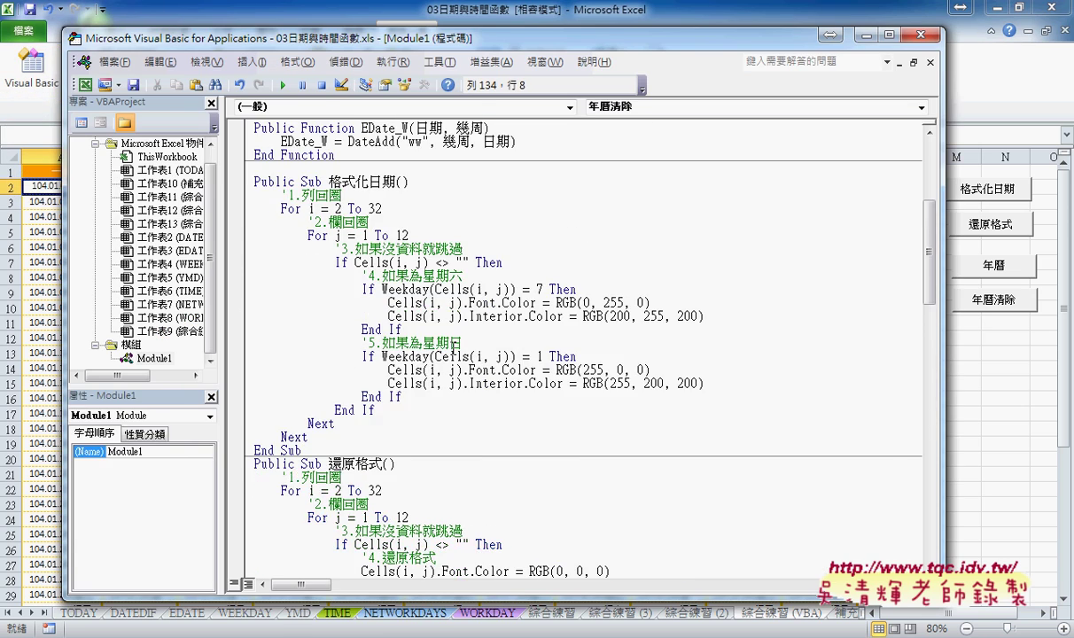
Step: Cancel the Insert Procedure dialog and select the If block inside the 格式化日期 loop
{"action": "left_click", "coordinate": [252, 62]}
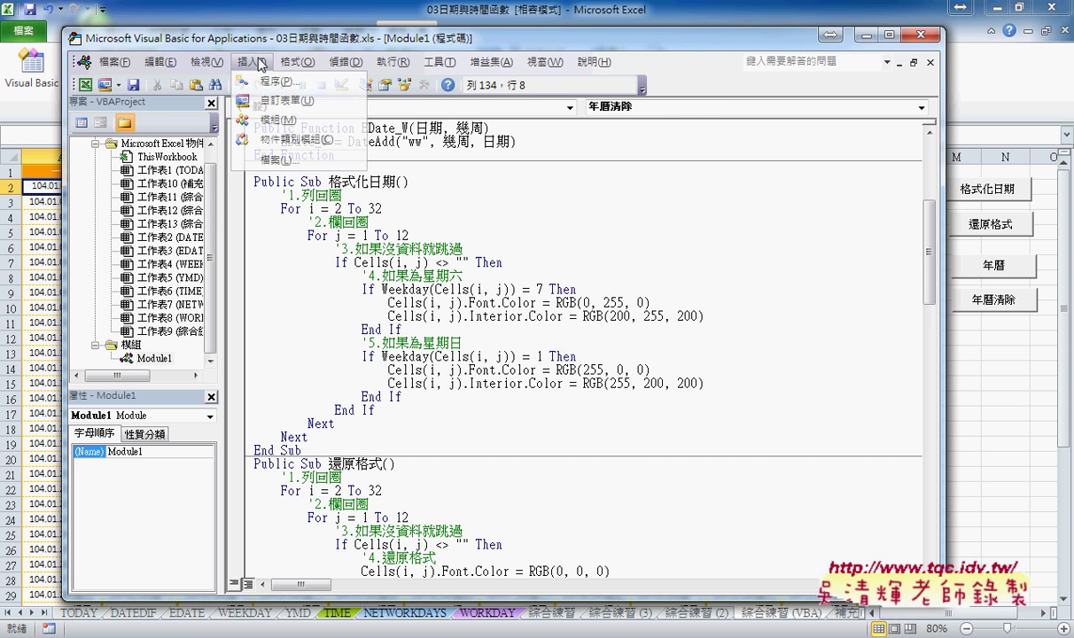
{"action": "left_click", "coordinate": [274, 84]}
{"action": "left_click_drag", "start_coordinate": [465, 148], "coordinate": [612, 164]}
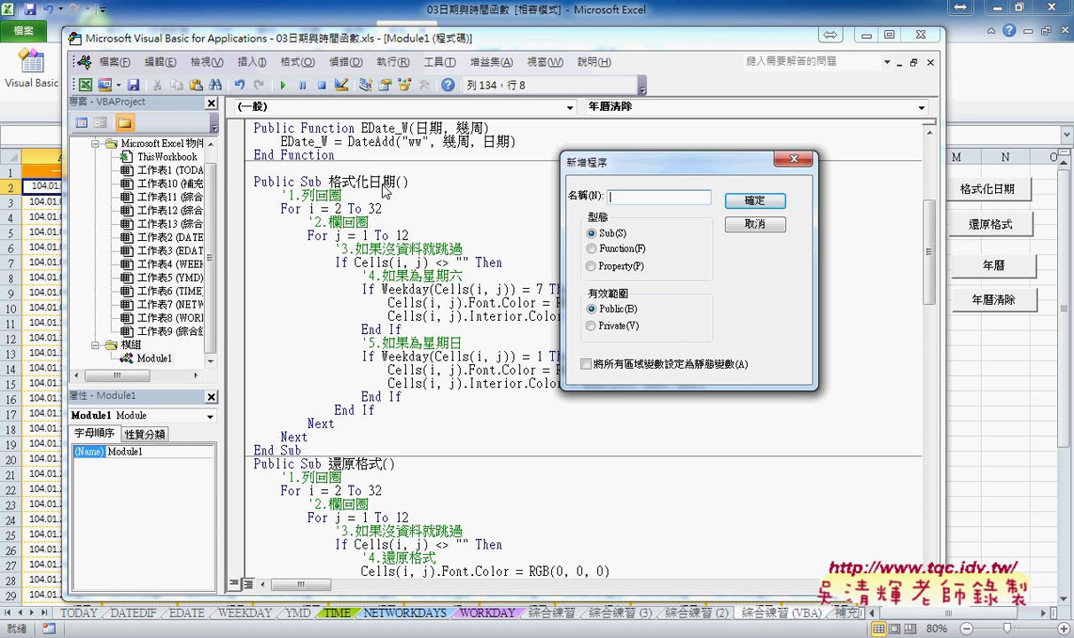
{"action": "left_click", "coordinate": [755, 224]}
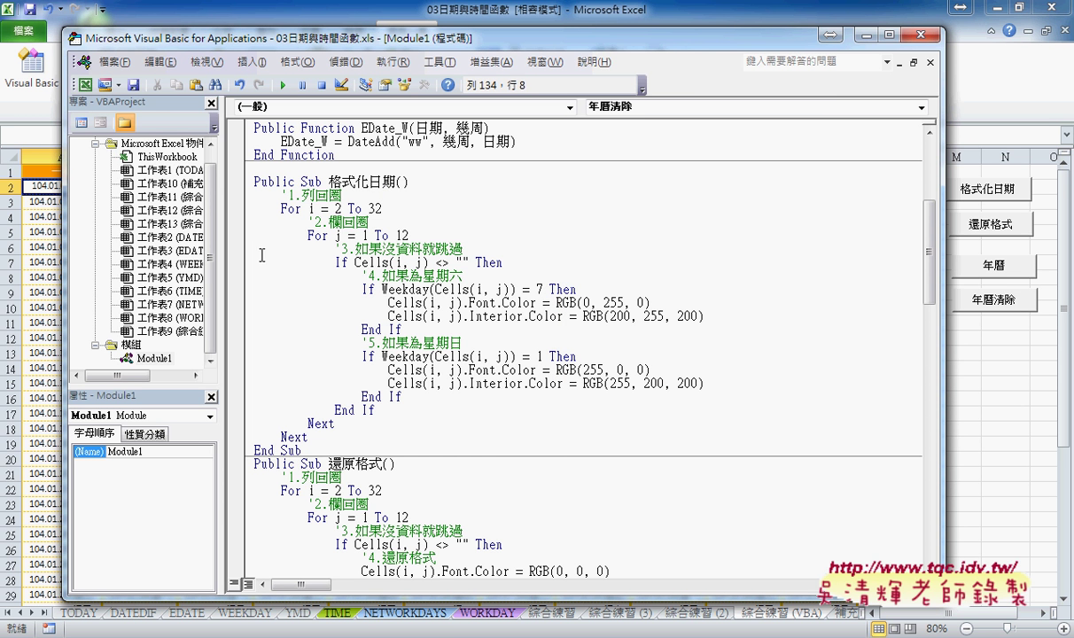
{"action": "left_click_drag", "start_coordinate": [233, 263], "coordinate": [231, 403]}
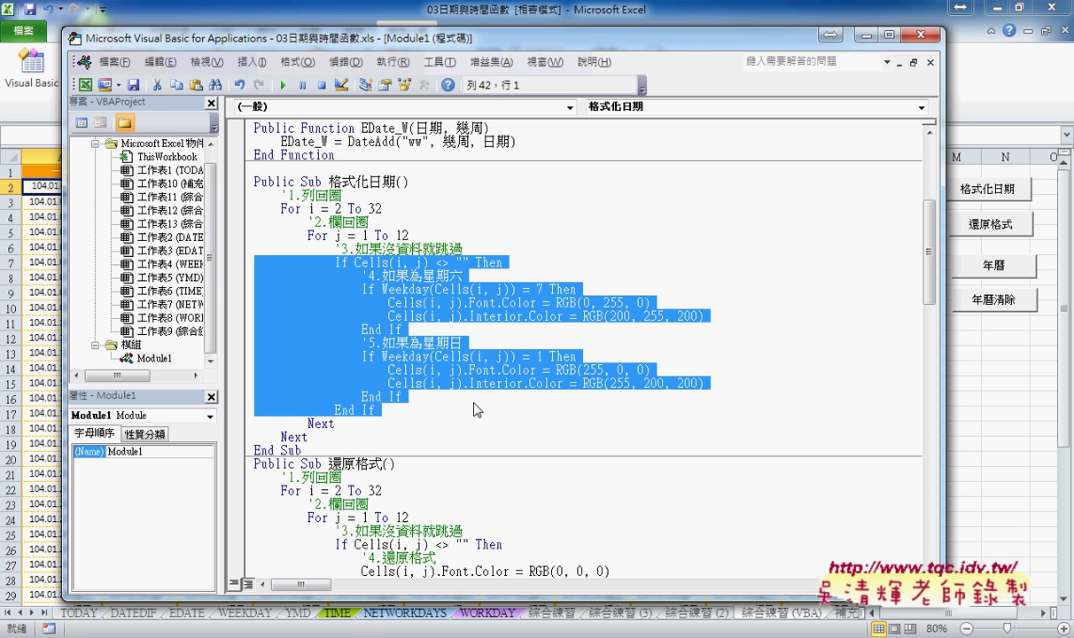
Step: Delete the empty-cell check, the Saturday and Sunday colouring blocks, End If and blank line
{"action": "left_click", "coordinate": [464, 306]}
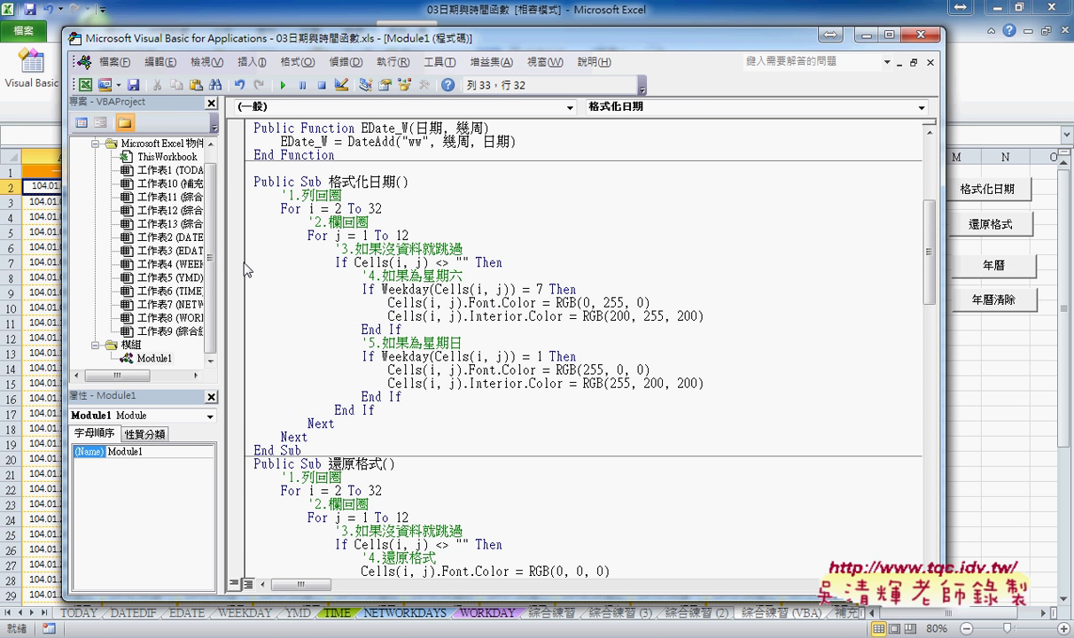
{"action": "left_click", "coordinate": [245, 263]}
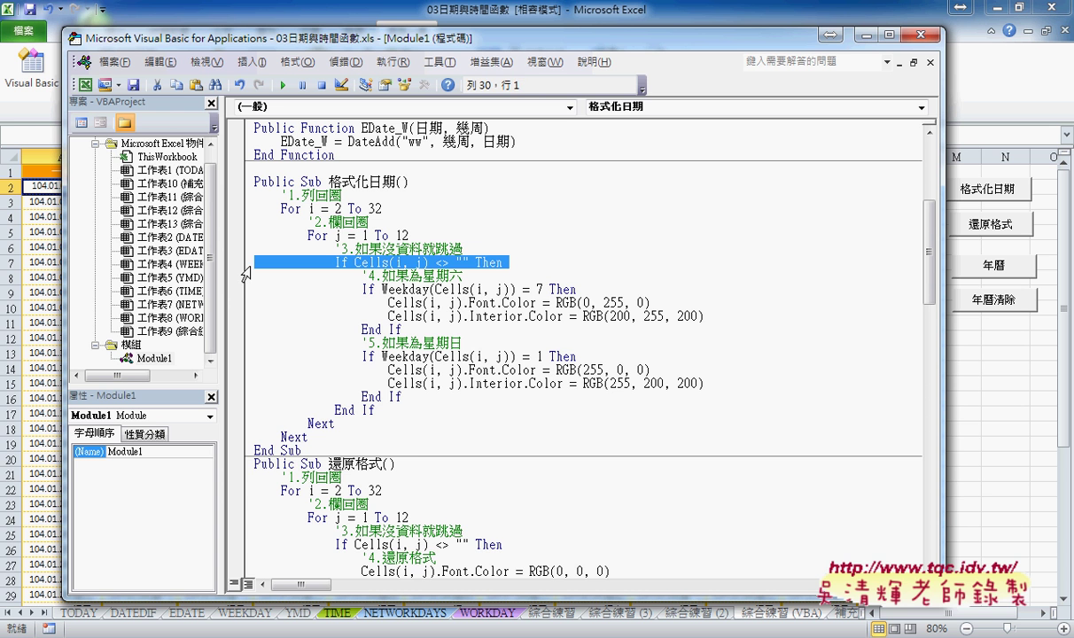
{"action": "key", "text": "Delete"}
{"action": "left_click_drag", "start_coordinate": [403, 316], "coordinate": [221, 284]}
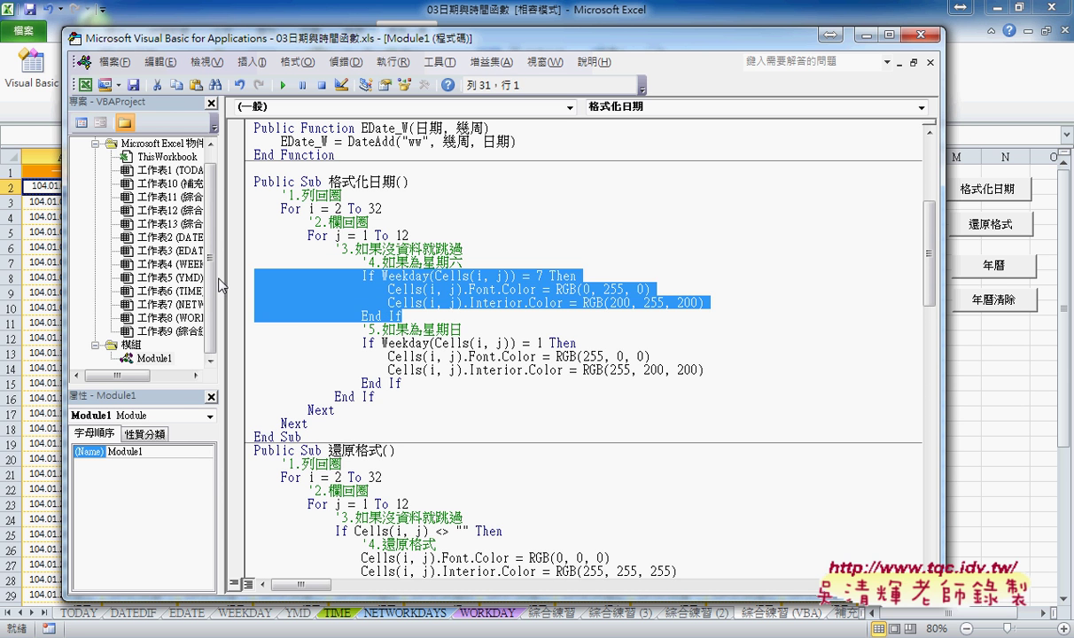
{"action": "key", "text": "Delete"}
{"action": "left_click_drag", "start_coordinate": [227, 343], "coordinate": [229, 306]}
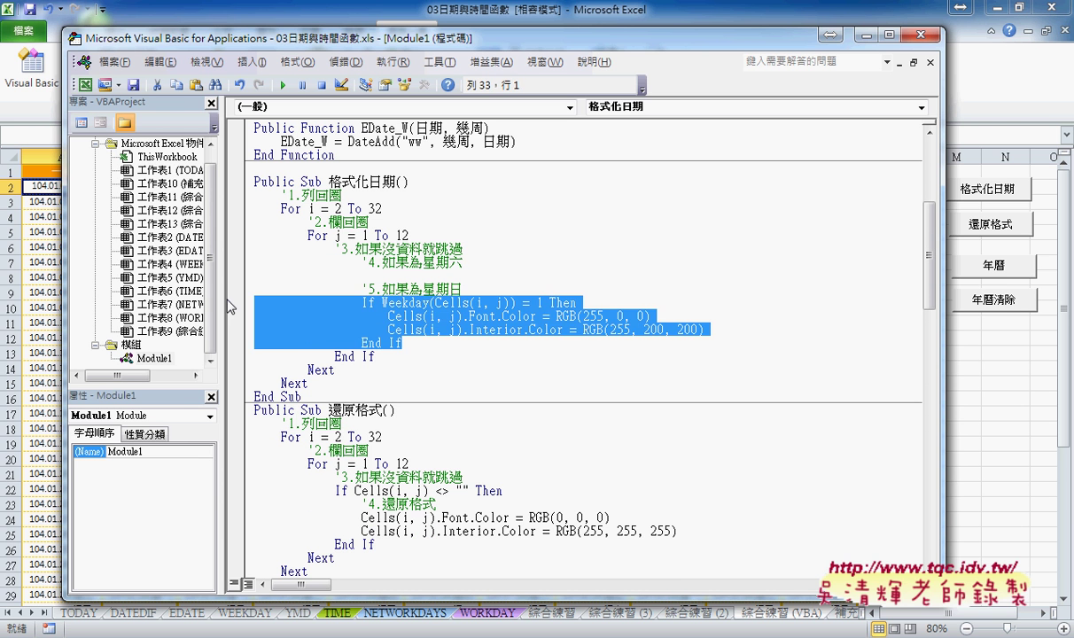
{"action": "key", "text": "Delete"}
{"action": "left_click_drag", "start_coordinate": [375, 315], "coordinate": [236, 292]}
{"action": "key", "text": "Delete"}
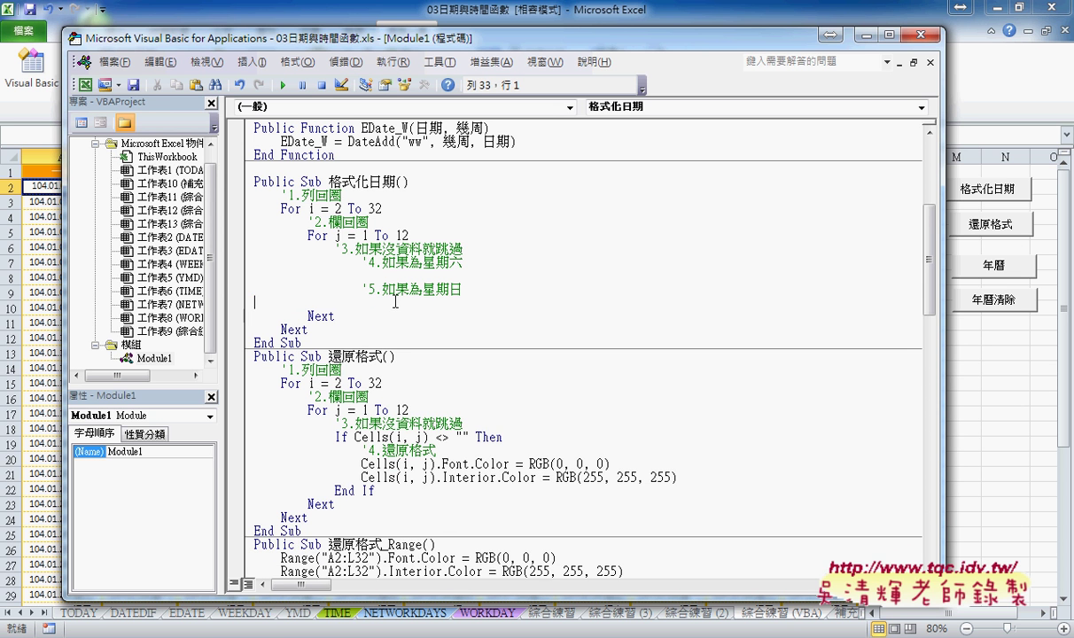
{"action": "key", "text": "Delete"}
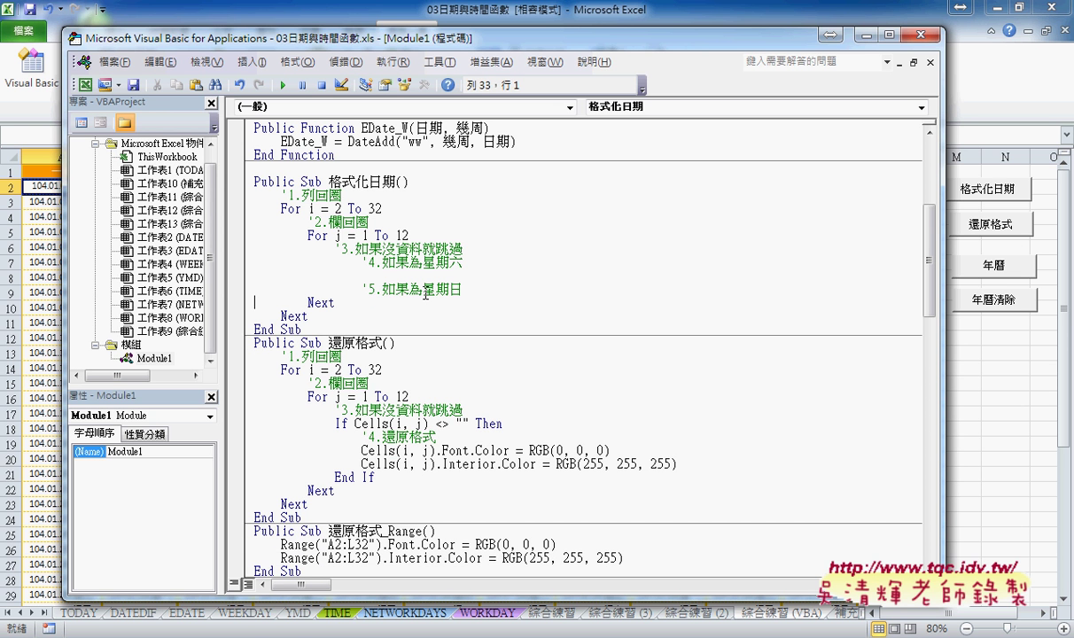
Step: Select the apostrophe at the start of the '1.列回圈 comment
{"action": "left_click", "coordinate": [381, 196]}
{"action": "left_click", "coordinate": [285, 194]}
{"action": "left_click_drag", "start_coordinate": [286, 194], "coordinate": [281, 194]}
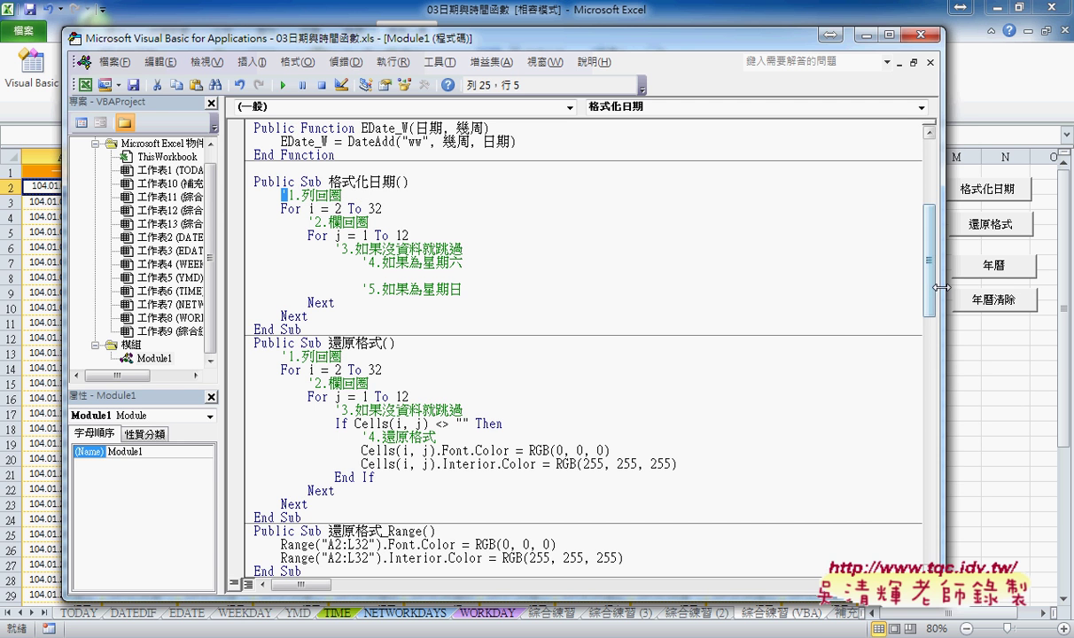
Step: Move the editor aside and highlight the loop bounds: rows 2 to 32, column j from 1
{"action": "left_click_drag", "start_coordinate": [940, 287], "coordinate": [888, 287]}
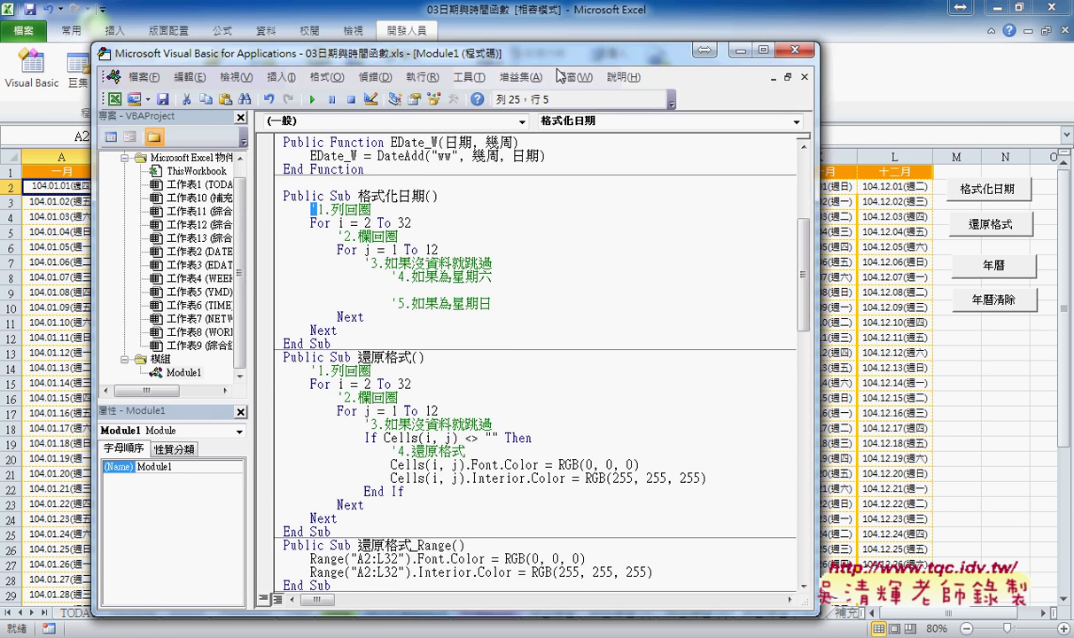
{"action": "left_click_drag", "start_coordinate": [503, 44], "coordinate": [693, 123]}
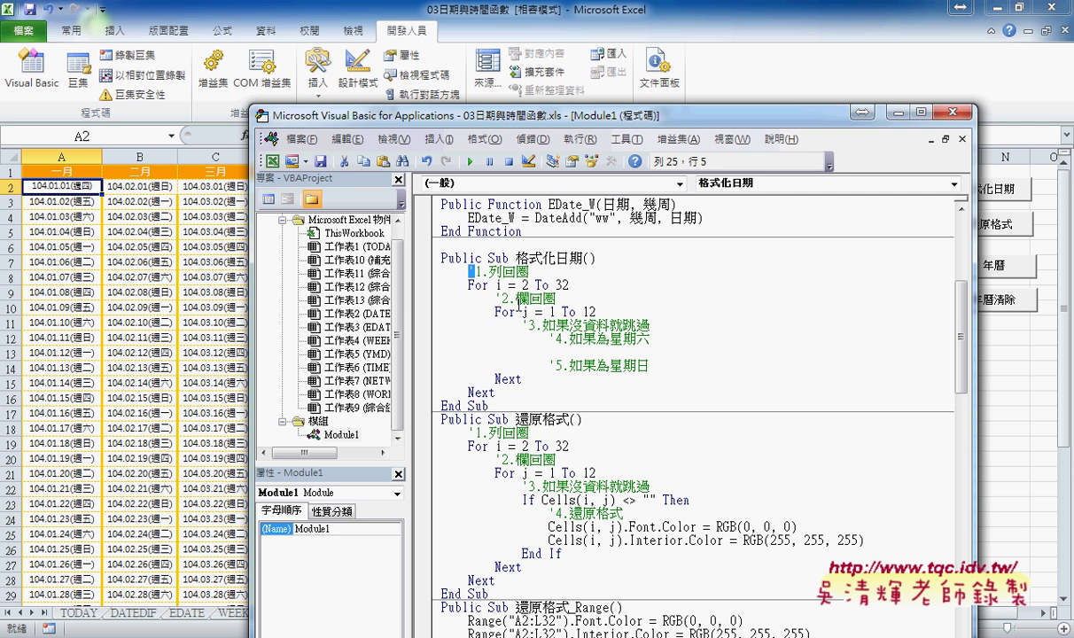
{"action": "double_click", "coordinate": [525, 284]}
{"action": "double_click", "coordinate": [560, 284]}
{"action": "left_click_drag", "start_coordinate": [553, 118], "coordinate": [550, 223]}
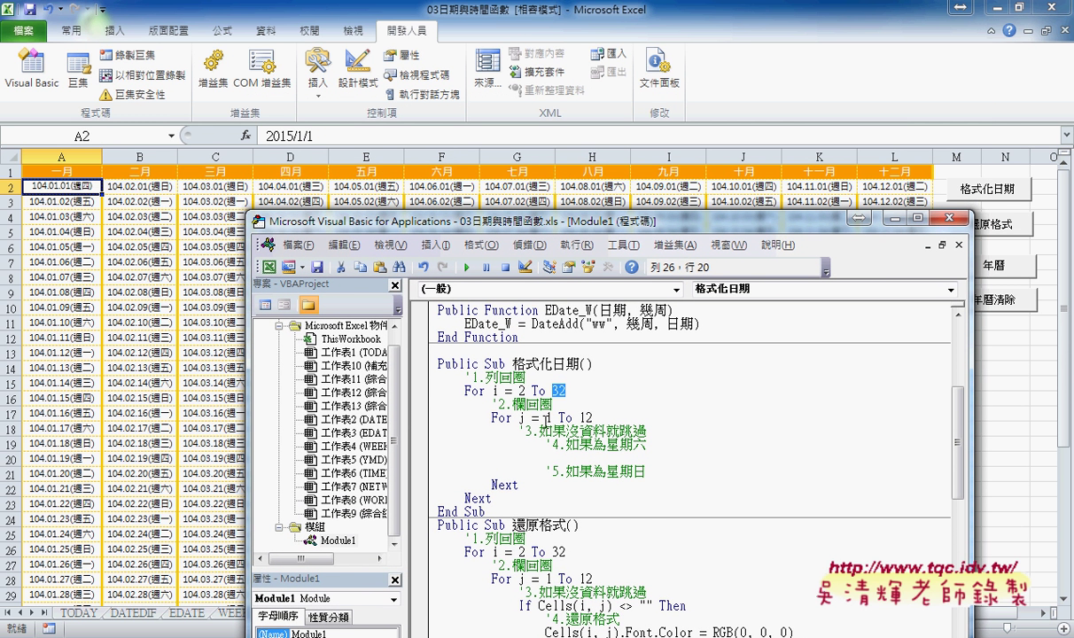
{"action": "double_click", "coordinate": [522, 417]}
{"action": "double_click", "coordinate": [548, 418]}
{"action": "double_click", "coordinate": [550, 417]}
Step: Insert a blank line beneath the '3.如果沒資料就跳過 comment
{"action": "scroll", "coordinate": [964, 439], "scroll_direction": "down", "scroll_amount": 1}
{"action": "scroll", "coordinate": [963, 439], "scroll_direction": "down", "scroll_amount": 1}
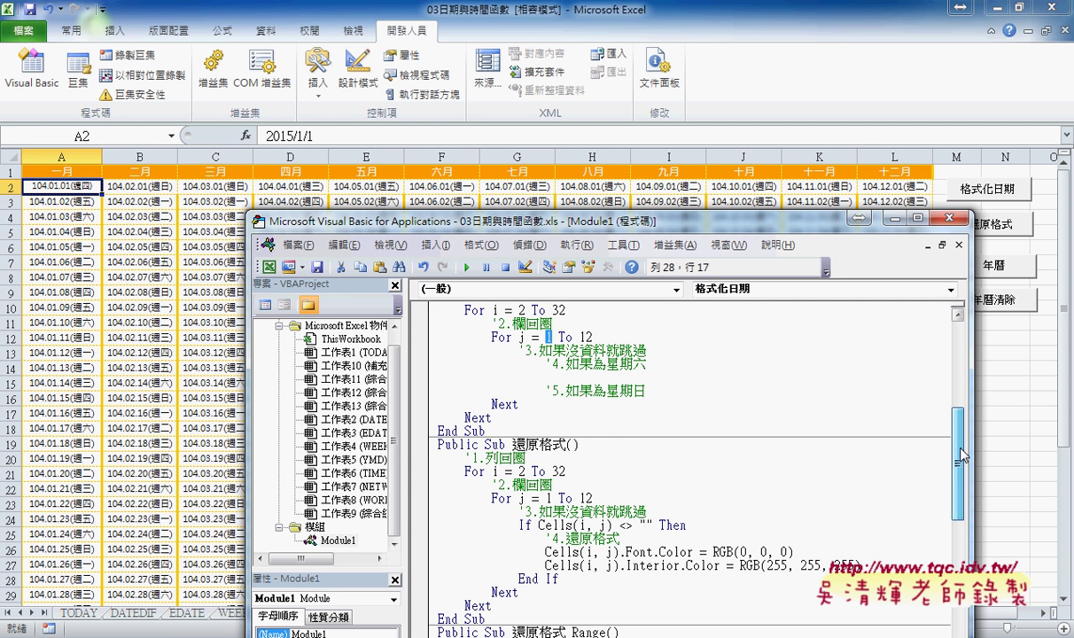
{"action": "left_click", "coordinate": [661, 353]}
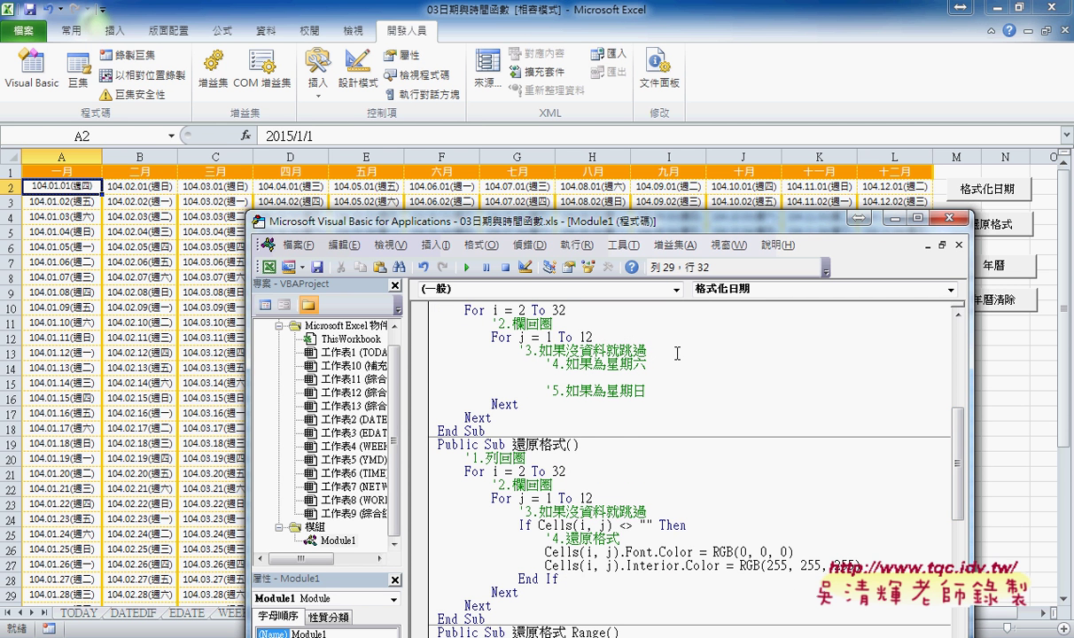
{"action": "key", "text": "Return"}
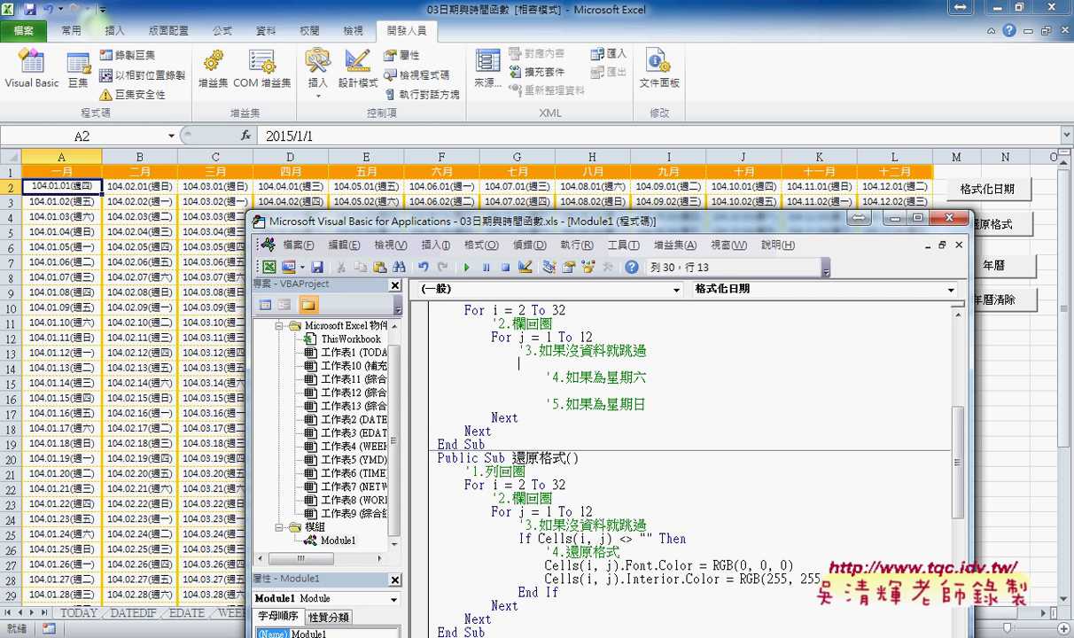
Step: Select the empty cells B30:B32 below February on the calendar
{"action": "left_click", "coordinate": [153, 524]}
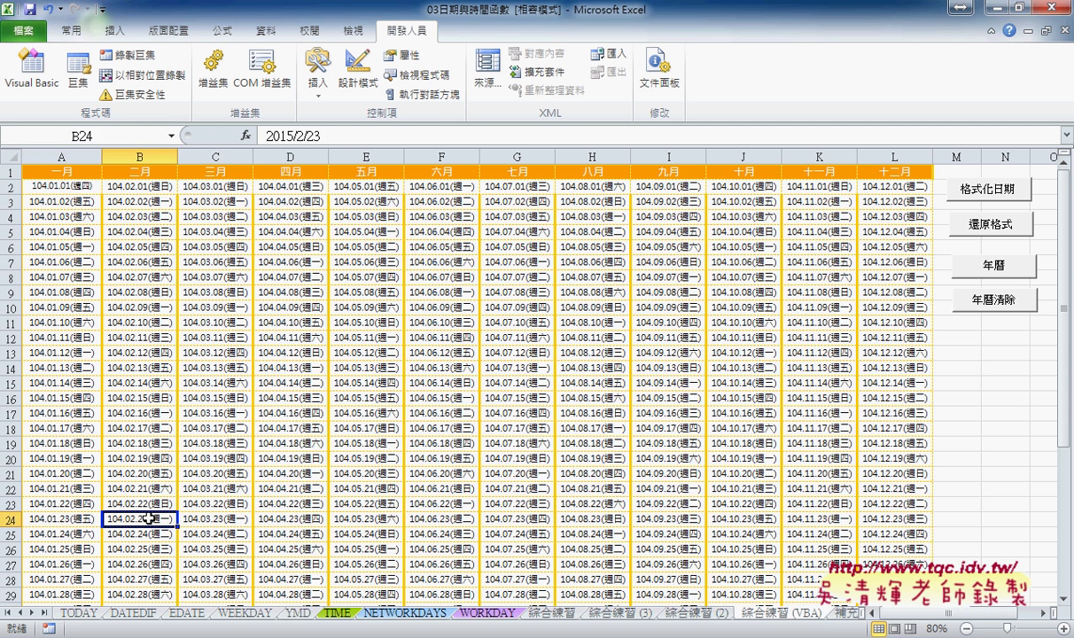
{"action": "scroll", "coordinate": [153, 514], "scroll_direction": "down", "scroll_amount": 3}
{"action": "left_click_drag", "start_coordinate": [139, 473], "coordinate": [159, 504]}
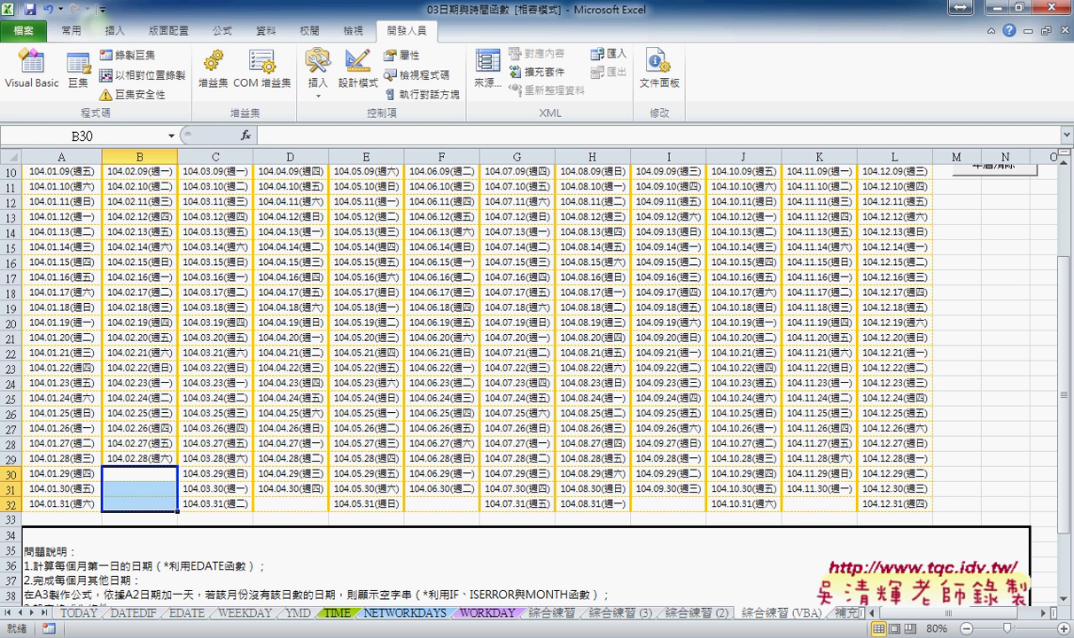
Step: Type if cells(i,j) on the new line under the '3 comment
{"action": "left_click", "coordinate": [352, 543]}
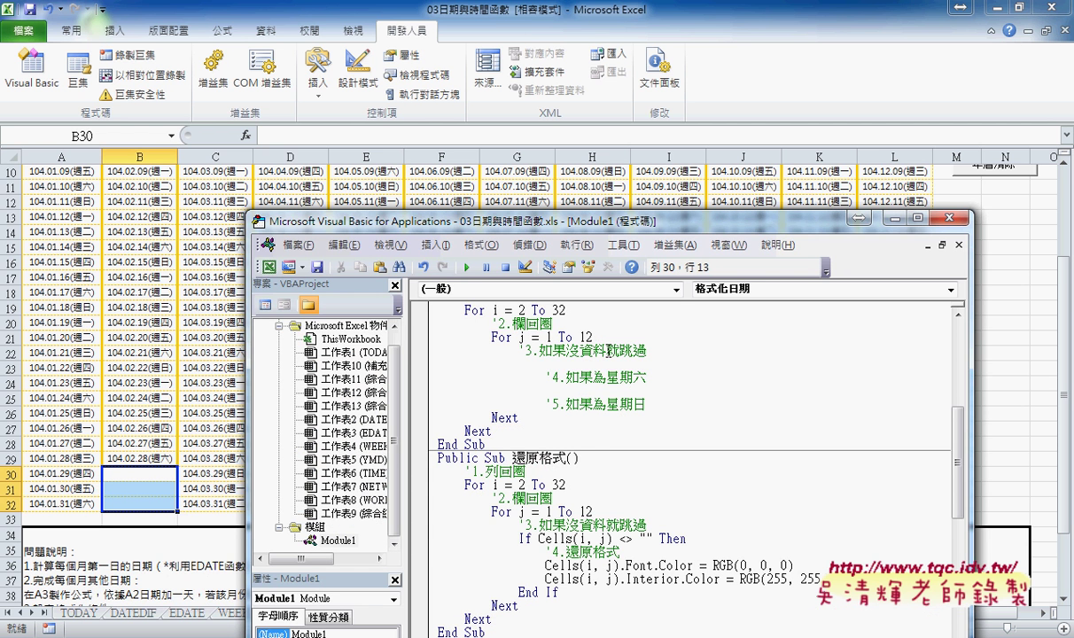
{"action": "type", "text": "i"}
{"action": "type", "text": "f ce"}
{"action": "type", "text": "lls("}
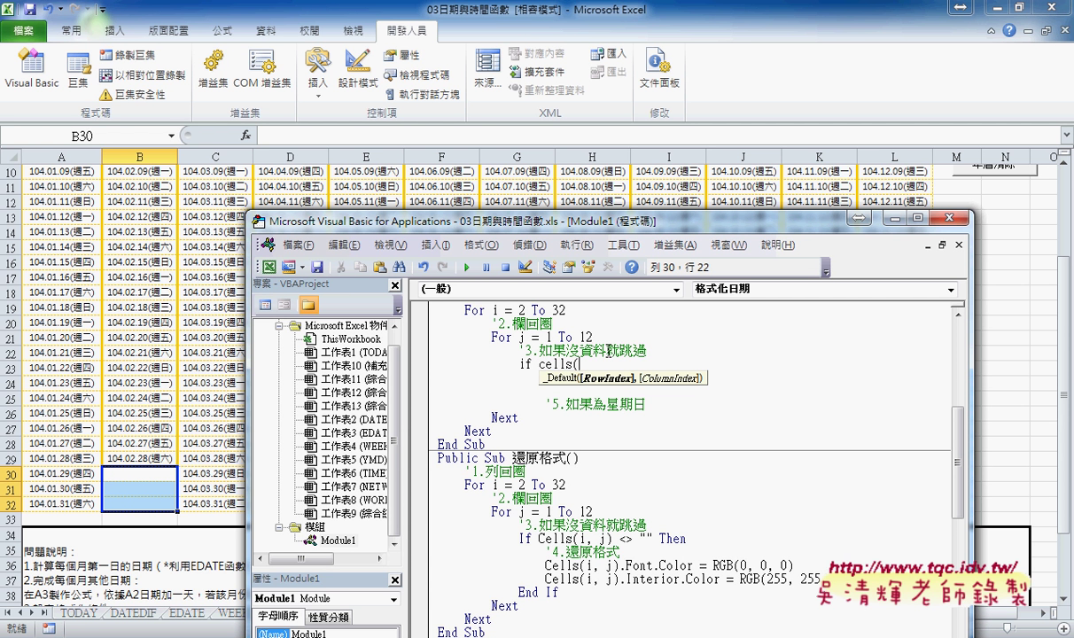
{"action": "type", "text": "i,j"}
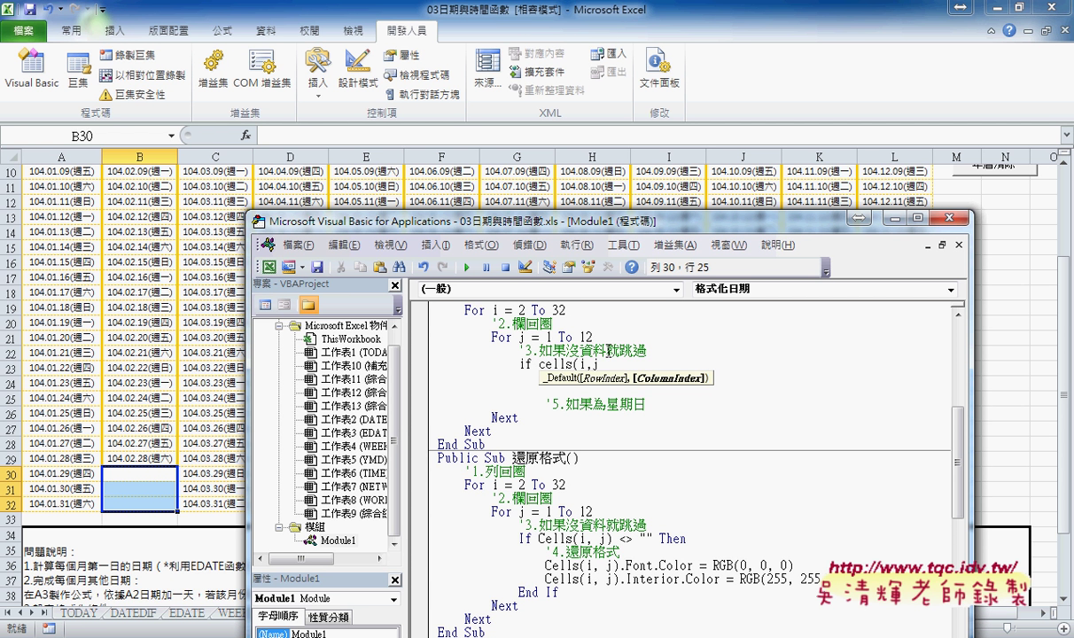
{"action": "type", "text": ")"}
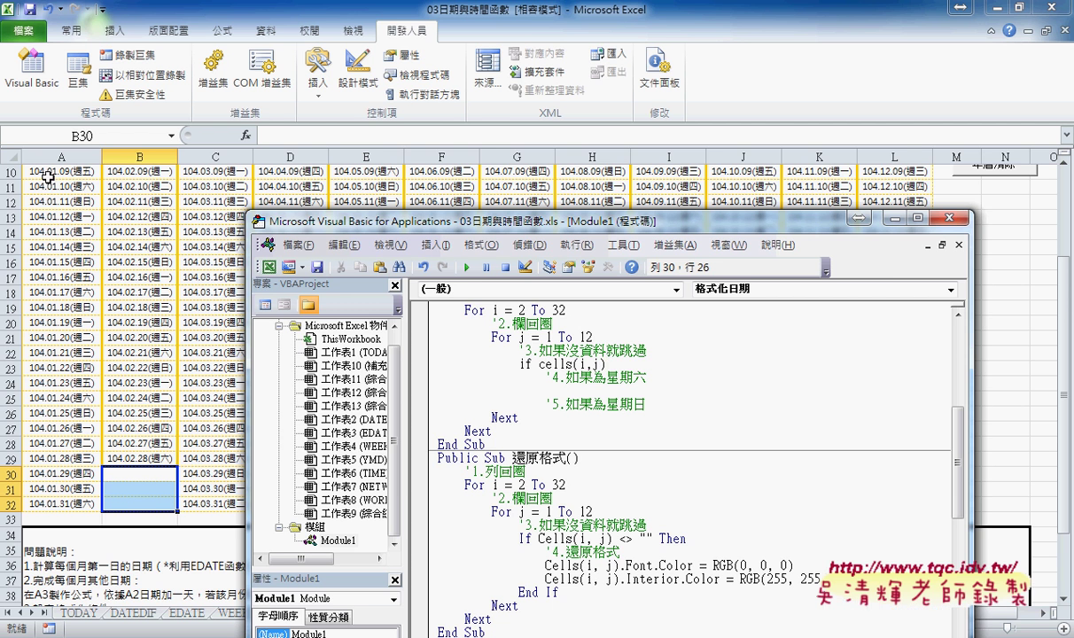
{"action": "left_click", "coordinate": [83, 212]}
{"action": "scroll", "coordinate": [83, 205], "scroll_direction": "up", "scroll_amount": 3}
Step: Select A2, B2, C2, then the row 2 and row 3 dates across all months
{"action": "left_click", "coordinate": [61, 187]}
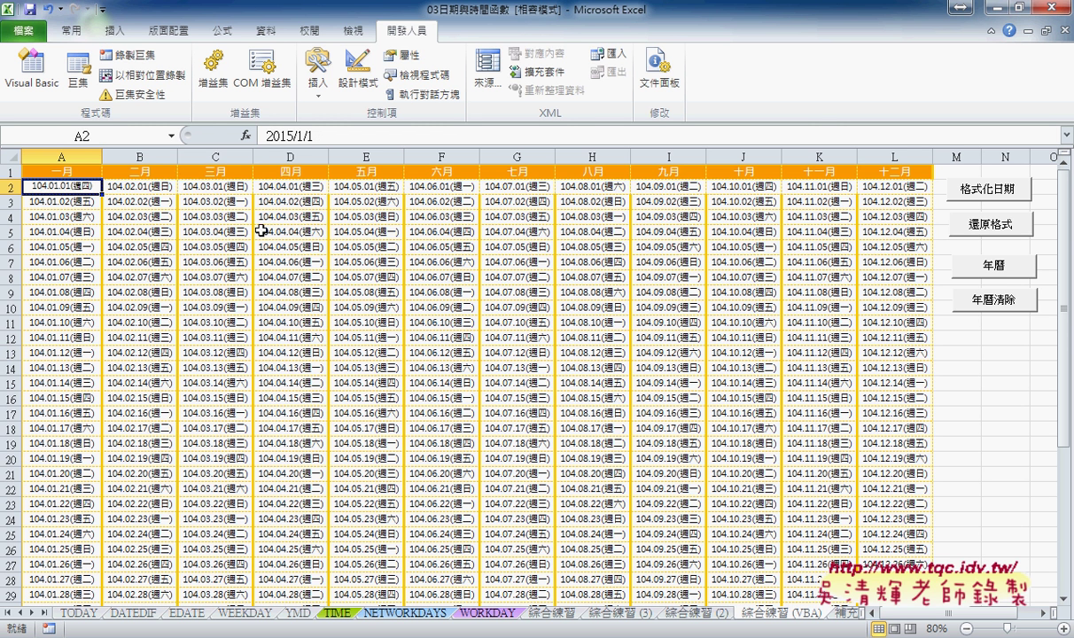
{"action": "left_click", "coordinate": [141, 184]}
{"action": "left_click", "coordinate": [226, 194]}
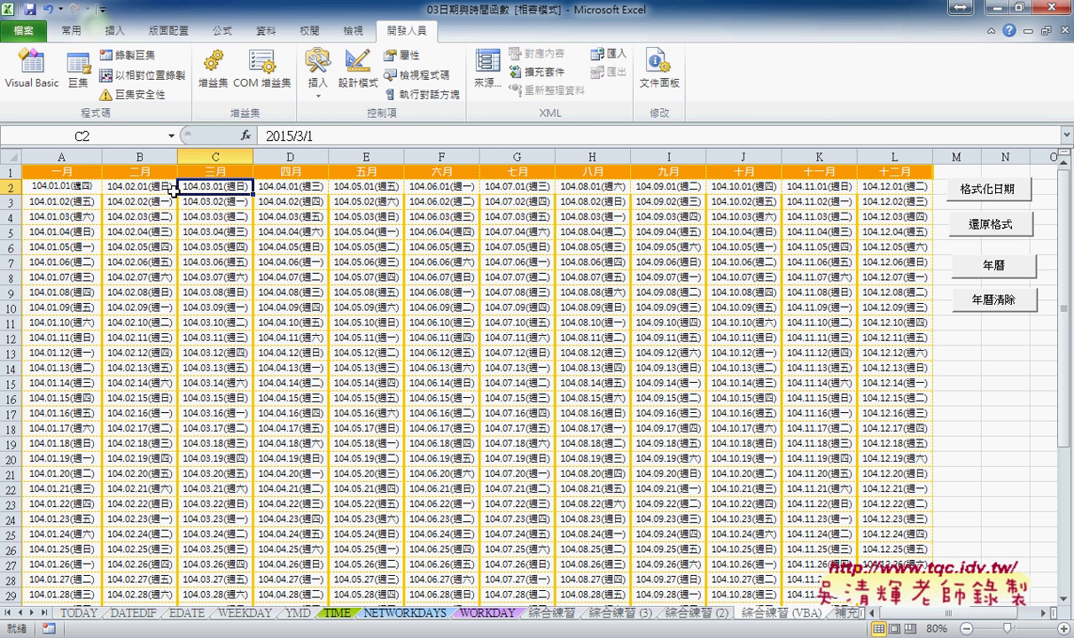
{"action": "left_click_drag", "start_coordinate": [82, 185], "coordinate": [871, 181]}
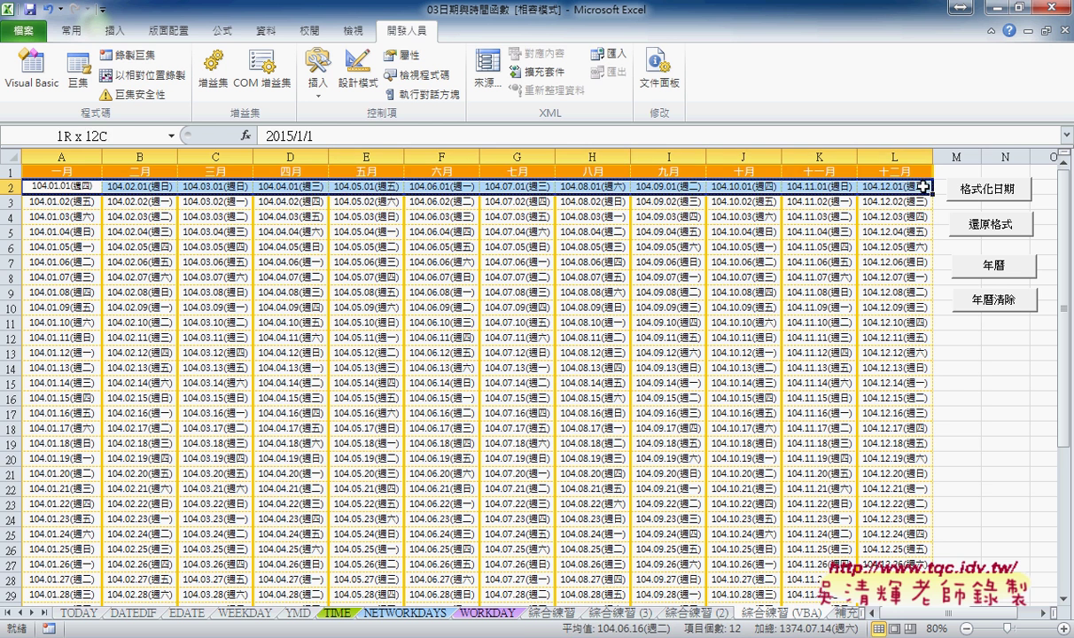
{"action": "left_click_drag", "start_coordinate": [64, 201], "coordinate": [886, 200]}
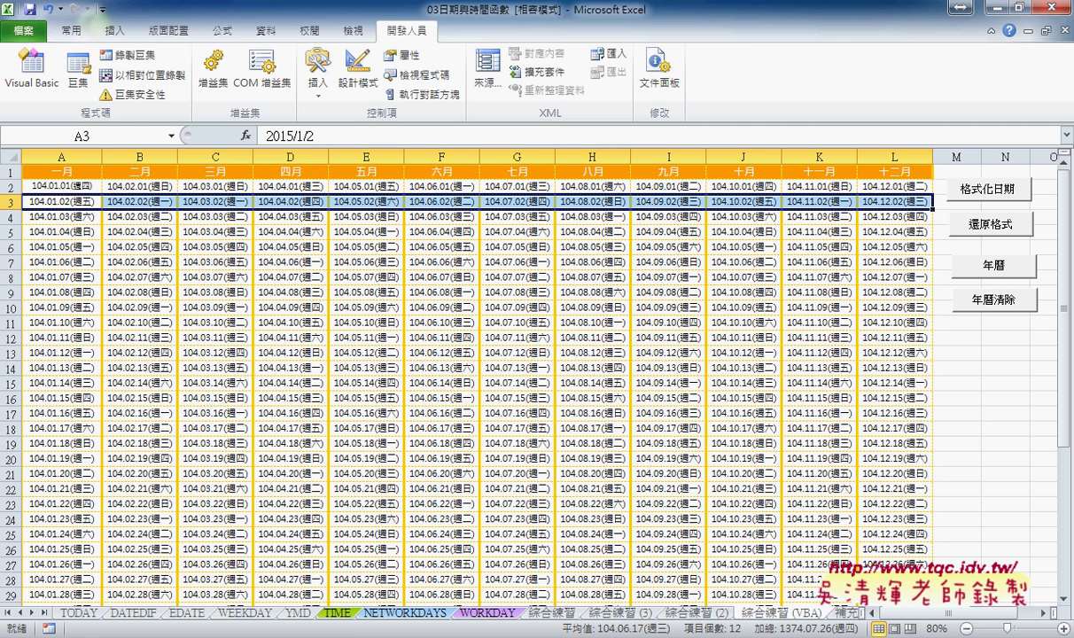
Step: Finish the line as If Cells(i, j) <> "" Then and add End If after the '5 comment
{"action": "mouse_move", "coordinate": [293, 632]}
{"action": "left_click", "coordinate": [372, 532]}
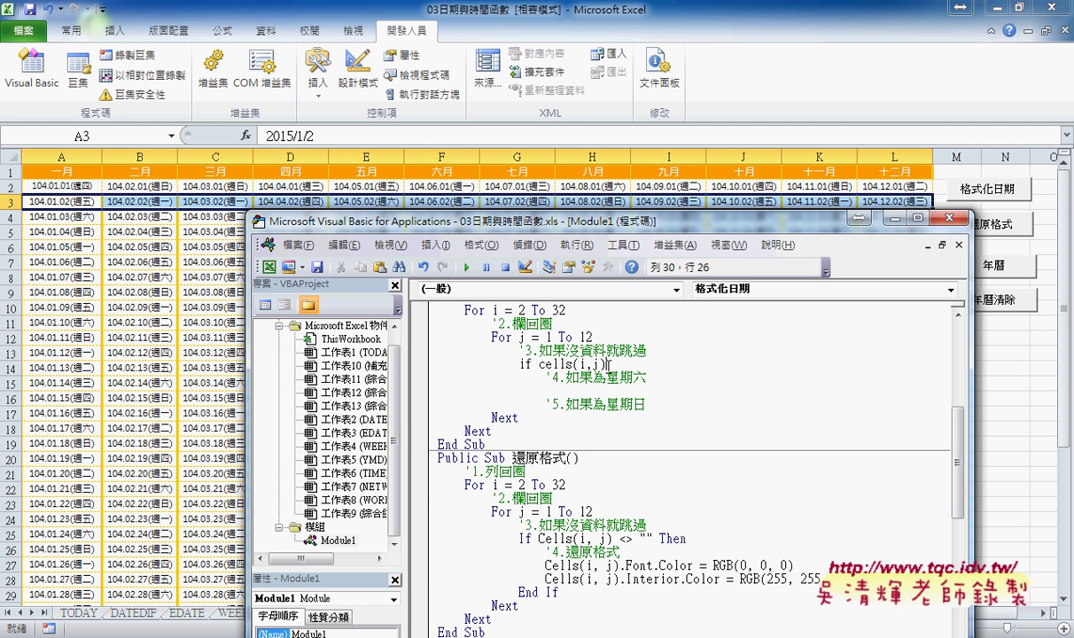
{"action": "type", "text": "<"}
{"action": "type", "text": ">\"\""}
{"action": "key", "text": "Right"}
{"action": "type", "text": "the"}
{"action": "type", "text": "n"}
{"action": "left_click", "coordinate": [647, 404]}
{"action": "key", "text": "Return"}
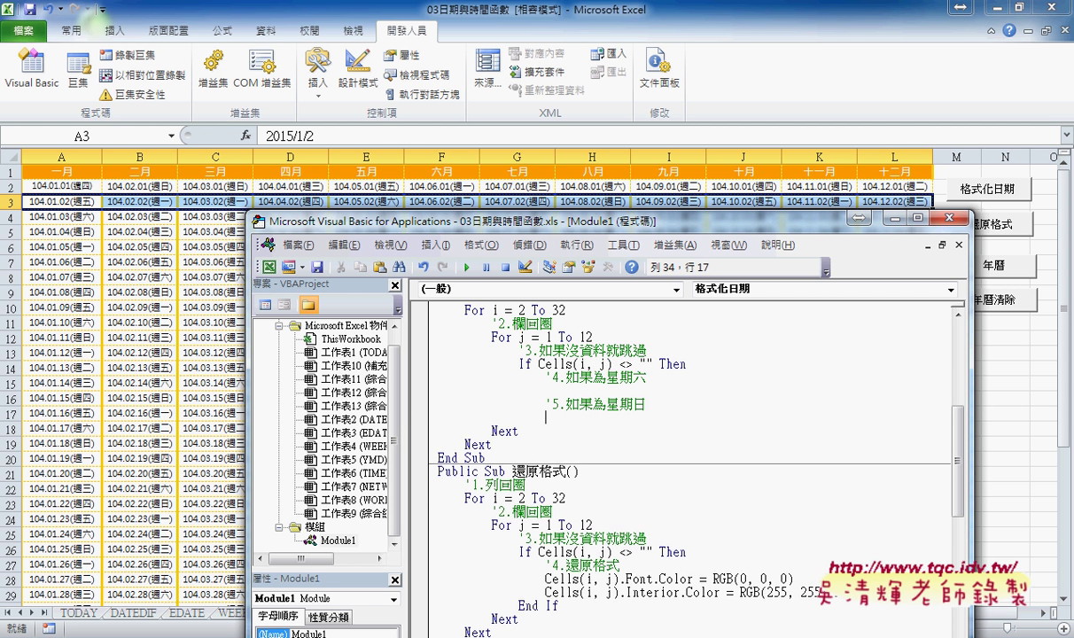
{"action": "key", "text": "BackSpace"}
{"action": "type", "text": "en"}
{"action": "type", "text": "d I"}
{"action": "type", "text": "f"}
{"action": "key", "text": "Up"}
{"action": "key", "text": "Up"}
Step: Highlight the Cells(i, j) <> "" condition and indent the blank line under the '4 comment
{"action": "left_click_drag", "start_coordinate": [538, 363], "coordinate": [654, 363]}
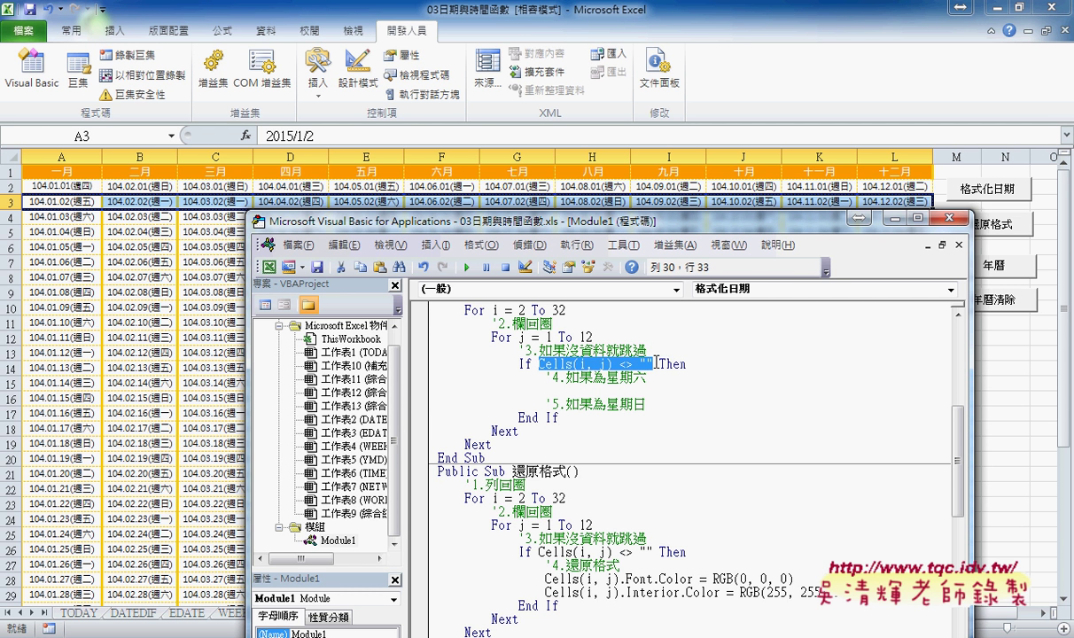
{"action": "left_click", "coordinate": [560, 390]}
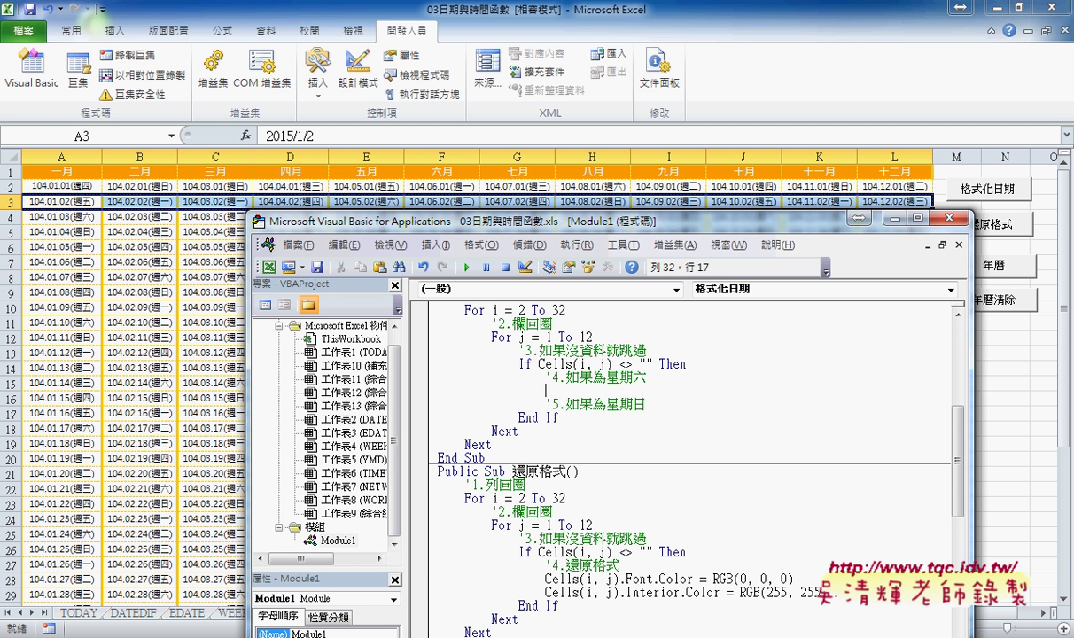
{"action": "key", "text": "Tab"}
Step: Under the '4 Saturday comment, write If VBA.Weekday(Cells(i, j)) = 7 Then and start a new line
{"action": "type", "text": "if "}
{"action": "type", "text": "w"}
{"action": "type", "text": "ee"}
{"action": "key", "text": "BackSpace"}
{"action": "key", "text": "BackSpace"}
{"action": "key", "text": "BackSpace"}
{"action": "type", "text": "vba"}
{"action": "type", "text": ".w"}
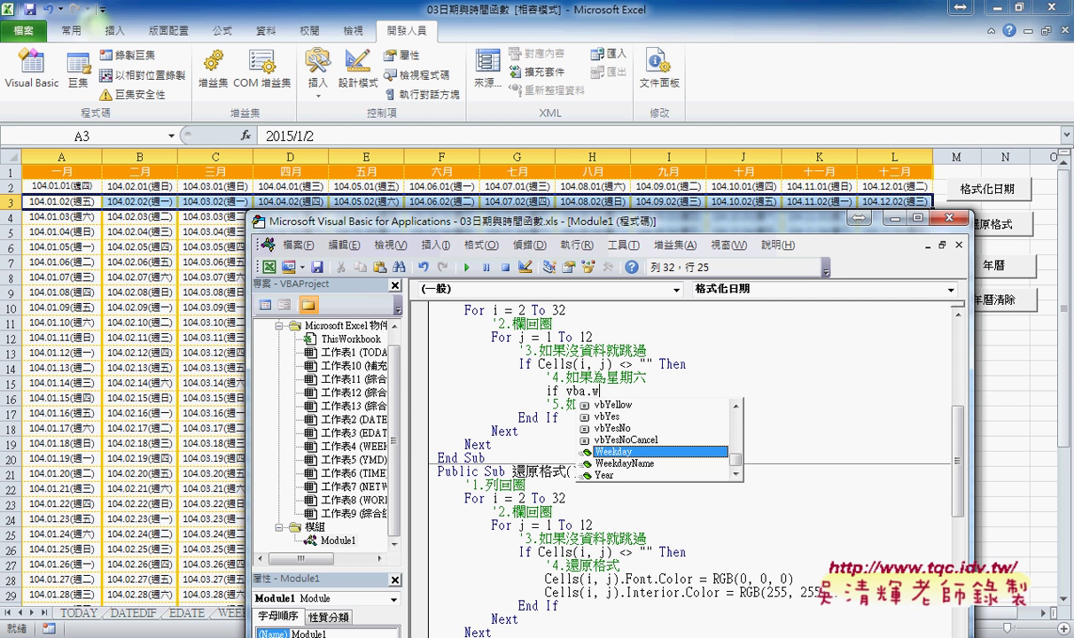
{"action": "type", "text": "e"}
{"action": "key", "text": "BackSpace"}
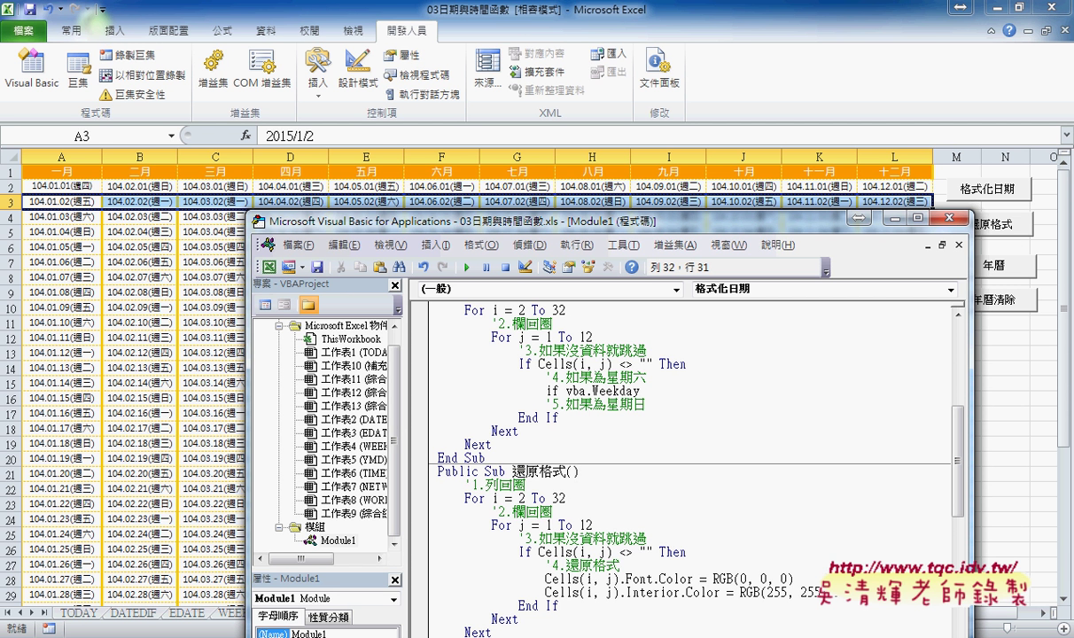
{"action": "type", "text": "("}
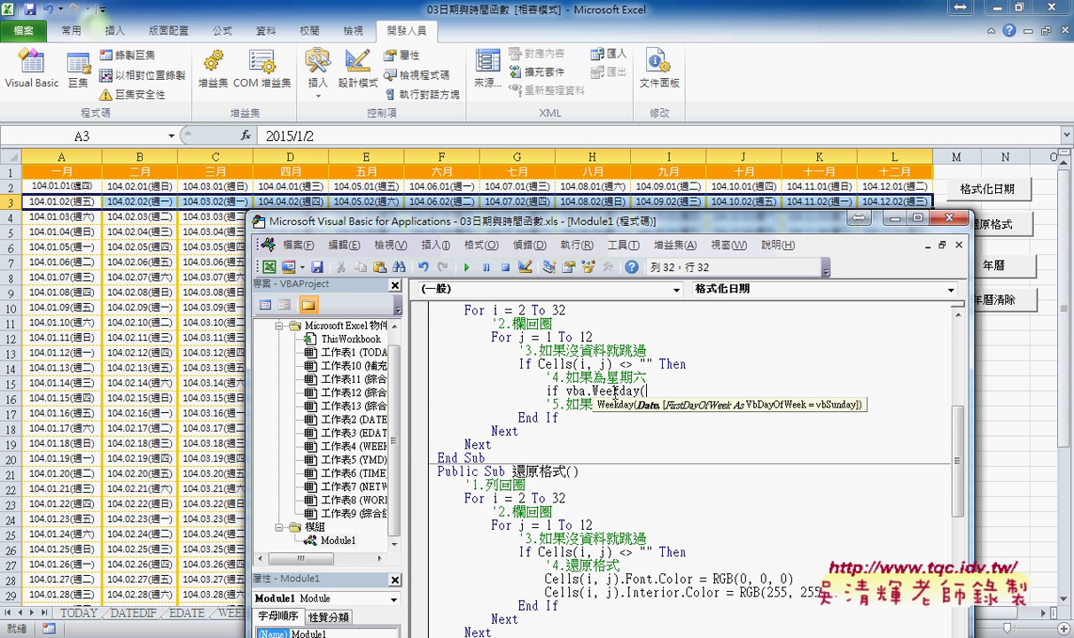
{"action": "type", "text": "cel"}
{"action": "type", "text": "ls(i"}
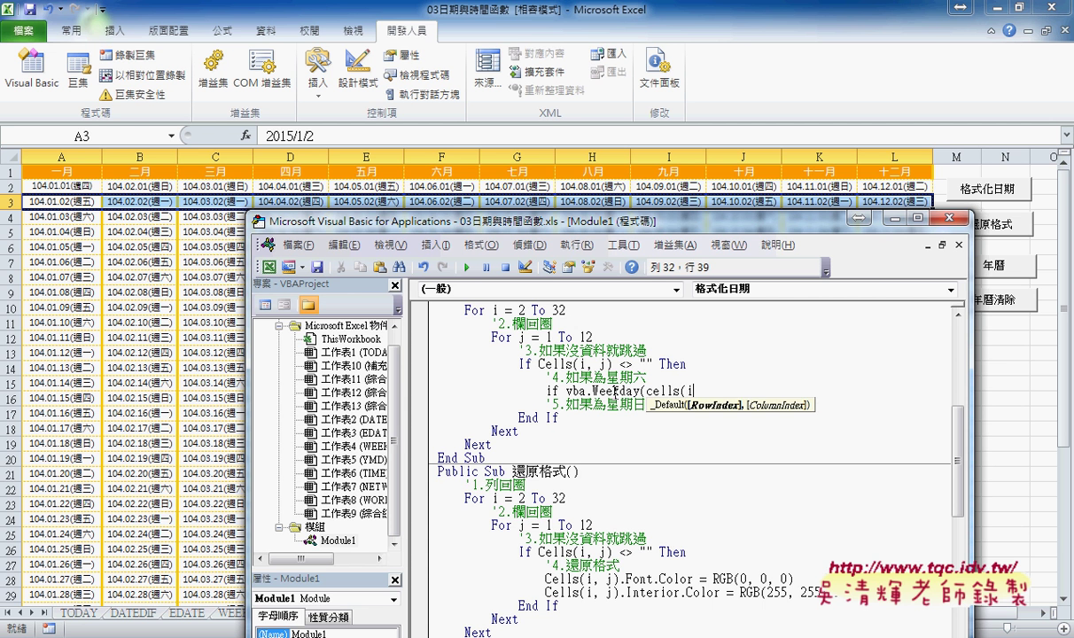
{"action": "type", "text": ",j"}
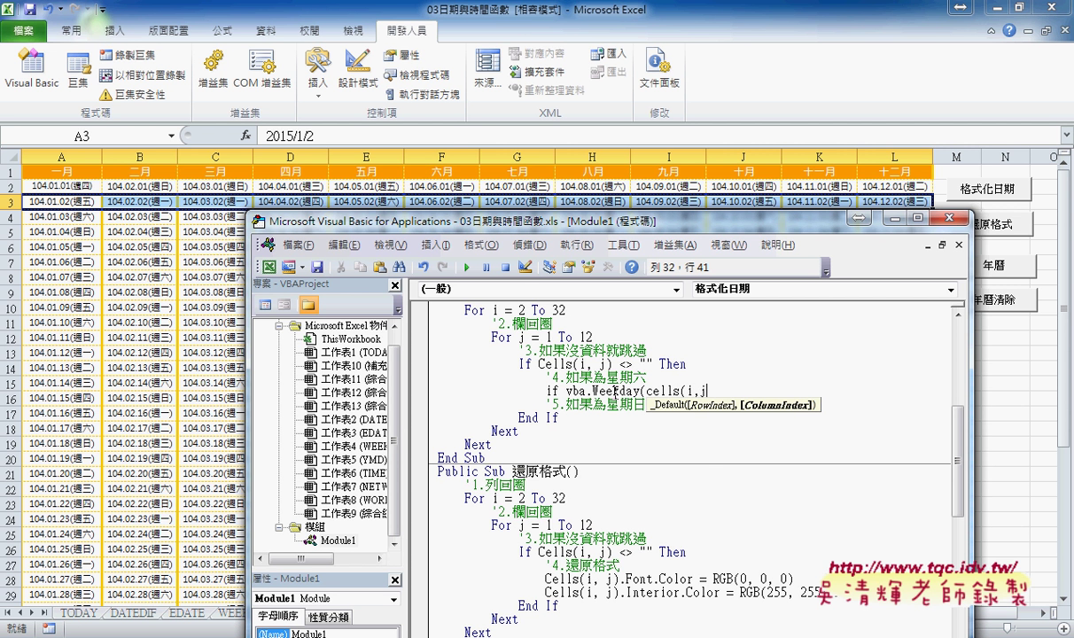
{"action": "type", "text": ")"}
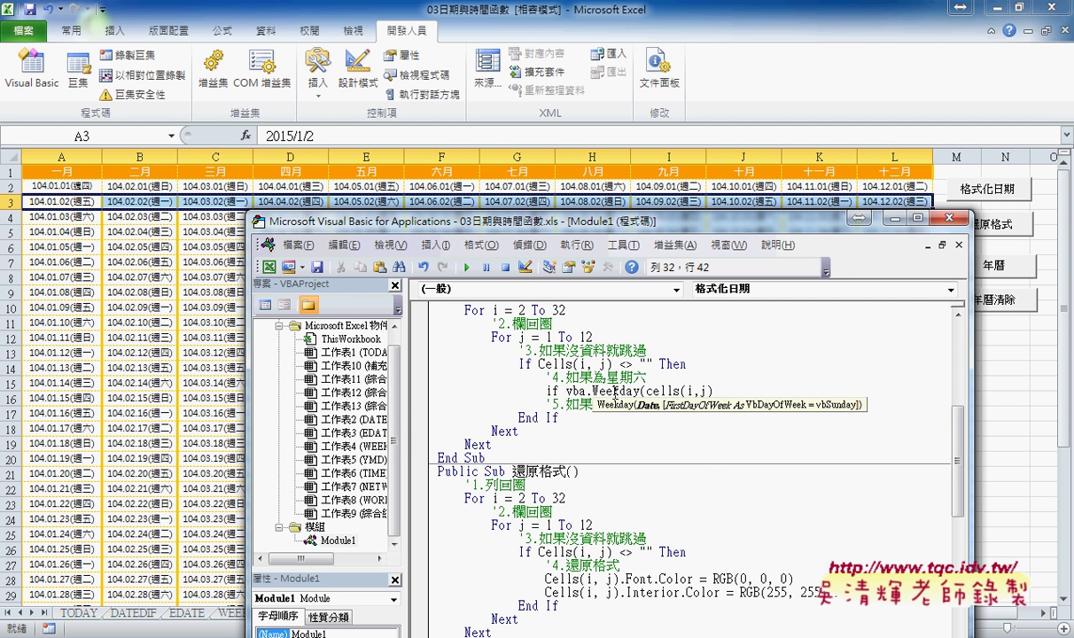
{"action": "type", "text": ")"}
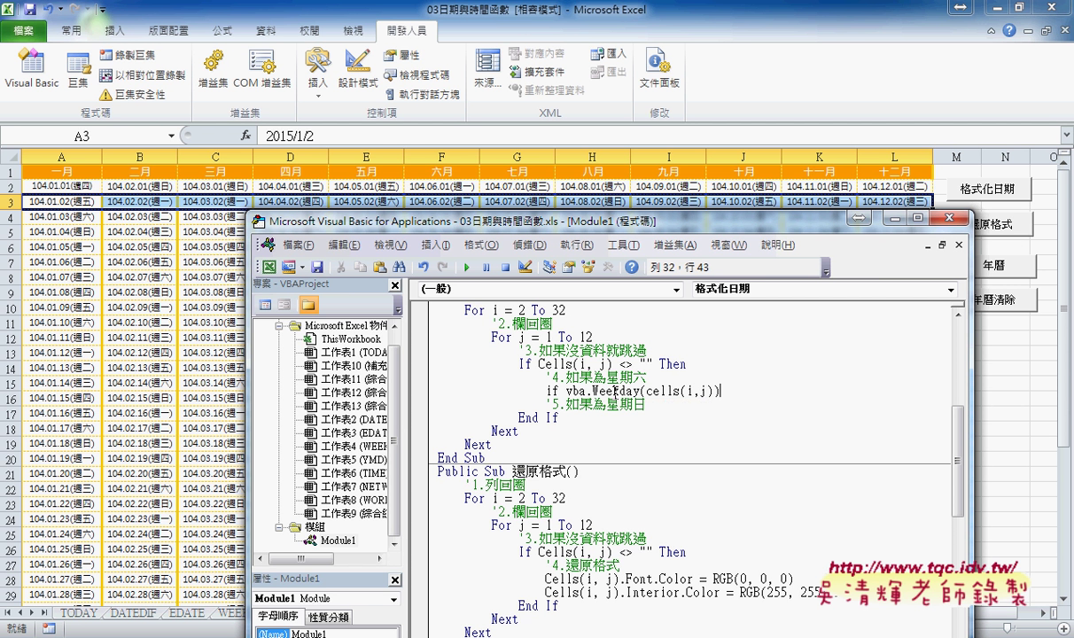
{"action": "type", "text": "="}
{"action": "type", "text": "7"}
{"action": "type", "text": " then"}
{"action": "key", "text": "Return"}
{"action": "key", "text": "Return"}
Step: Close the Saturday test with End If and write Cells.Font.Color = RGB(0, 255, 0) inside it
{"action": "type", "text": "e"}
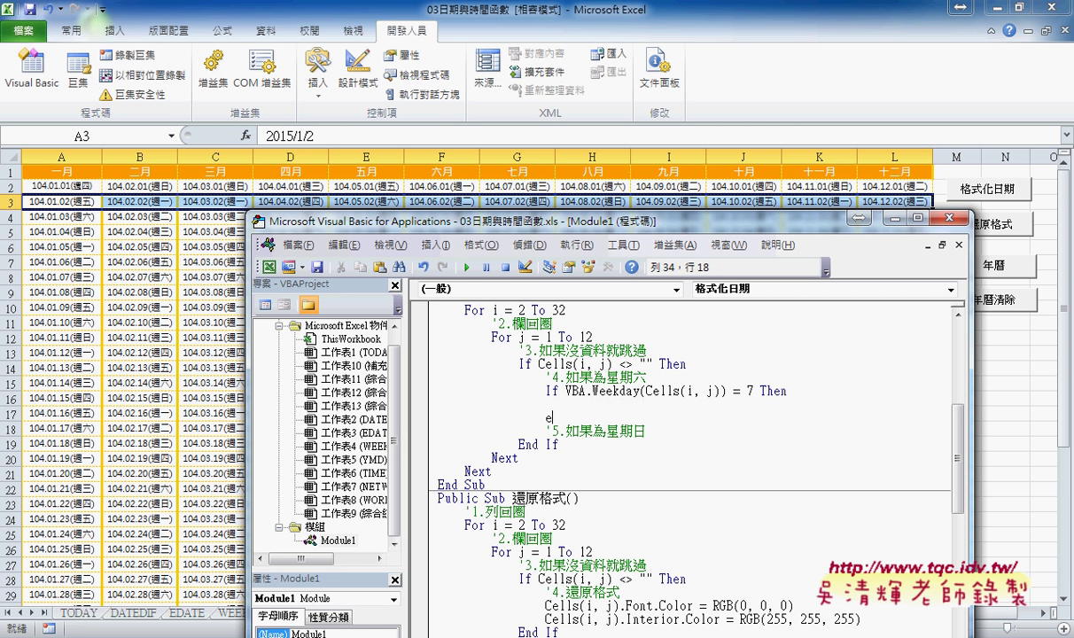
{"action": "type", "text": "nd if"}
{"action": "key", "text": "Up"}
{"action": "key", "text": "Tab"}
{"action": "type", "text": "c"}
{"action": "type", "text": "ell"}
{"action": "type", "text": "s."}
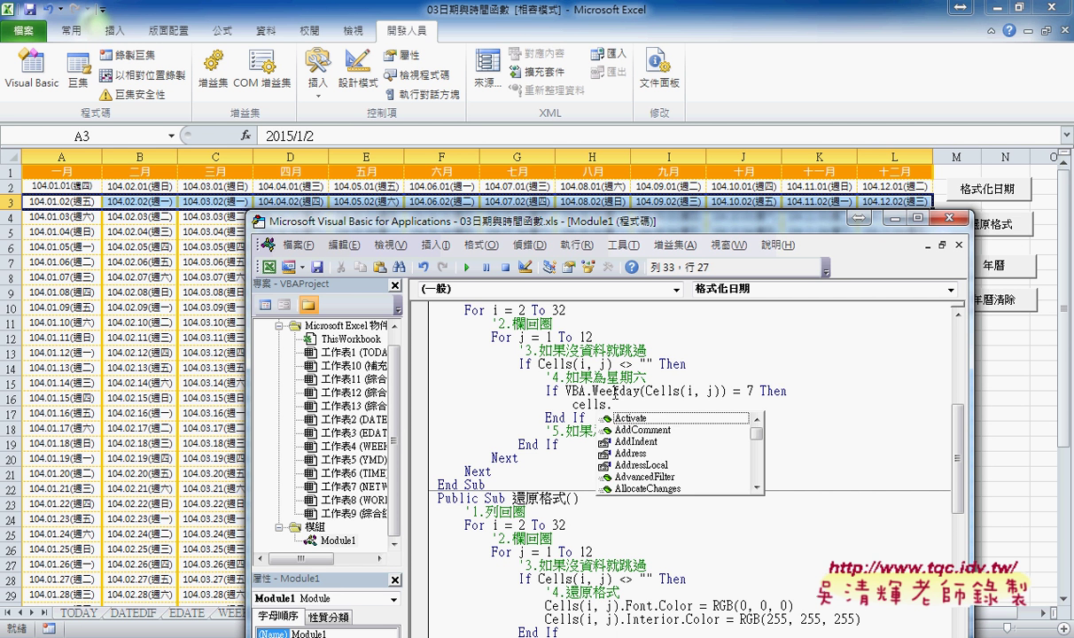
{"action": "type", "text": "f"}
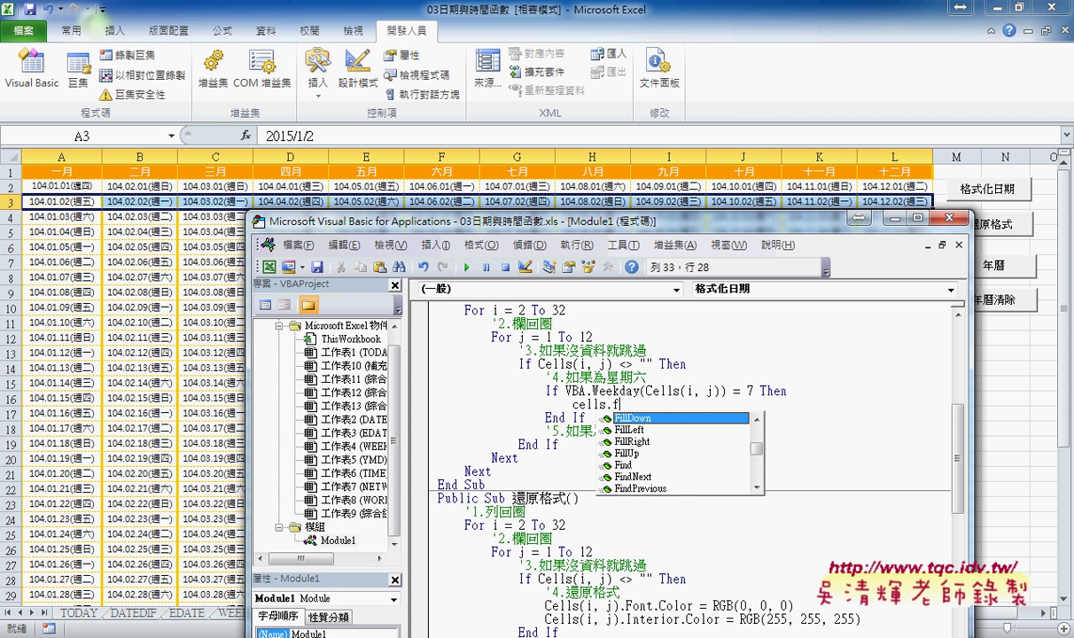
{"action": "type", "text": "o"}
{"action": "key", "text": "Tab"}
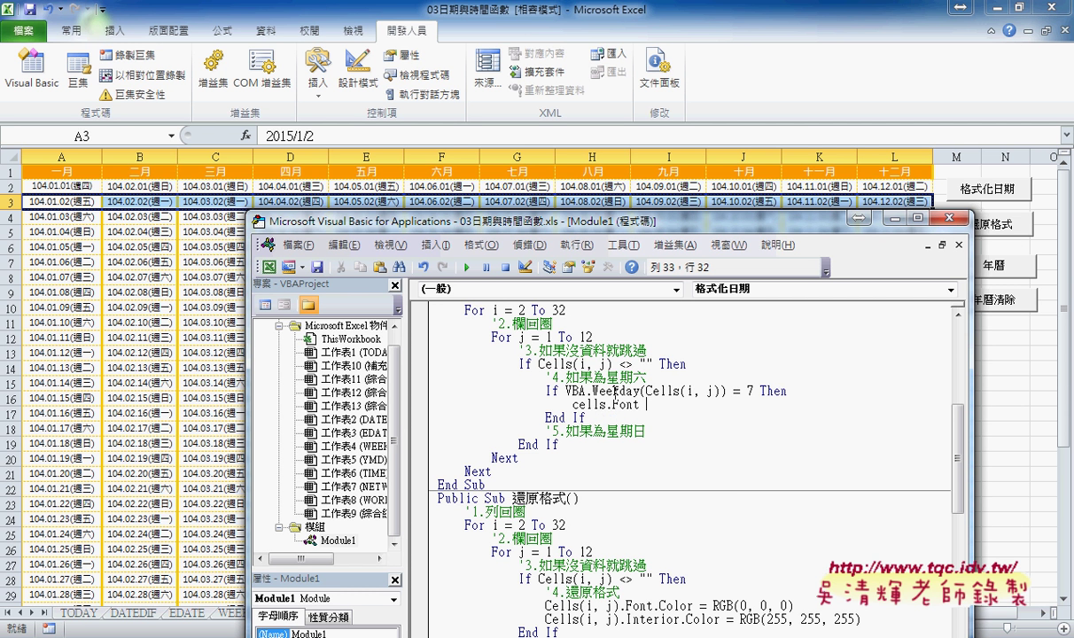
{"action": "type", "text": "."}
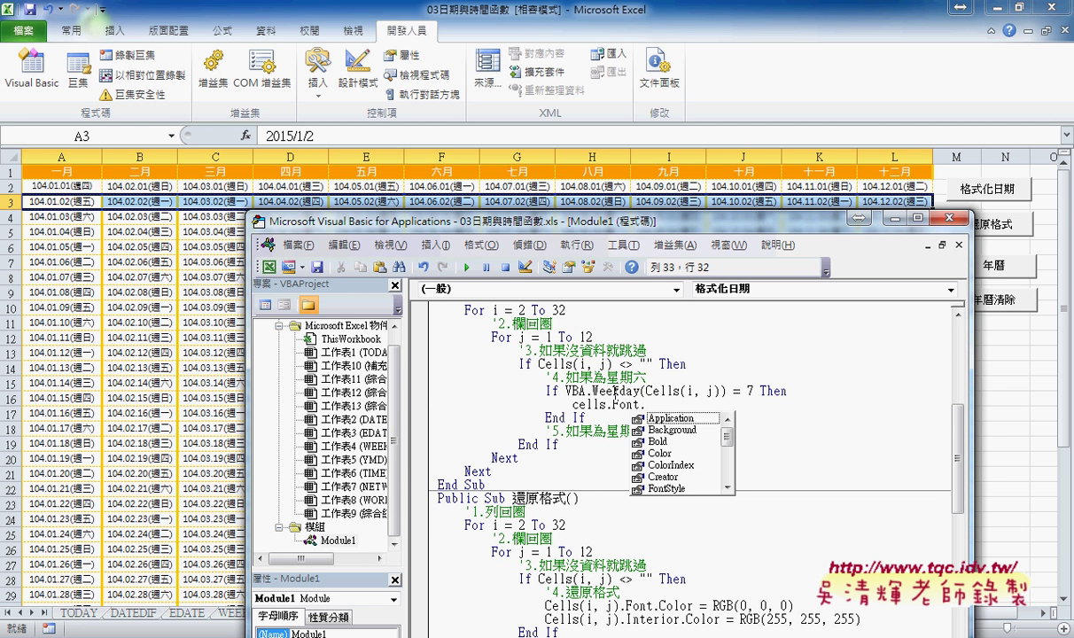
{"action": "key", "text": "Down"}
{"action": "key", "text": "Down"}
{"action": "key", "text": "Down"}
{"action": "key", "text": "space"}
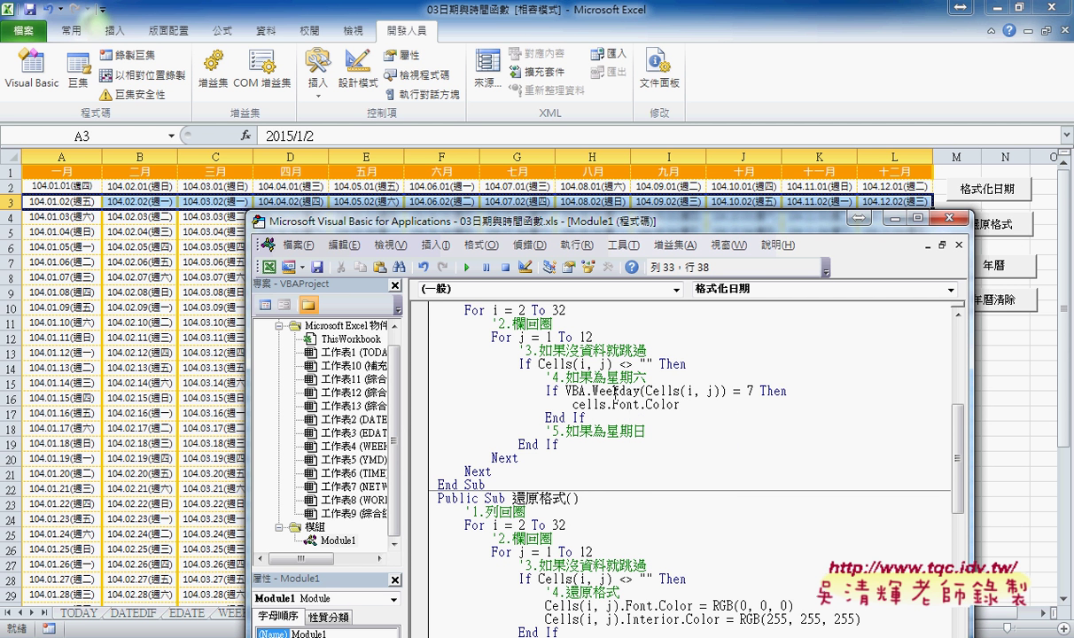
{"action": "type", "text": "=r"}
{"action": "type", "text": "gb"}
{"action": "type", "text": "("}
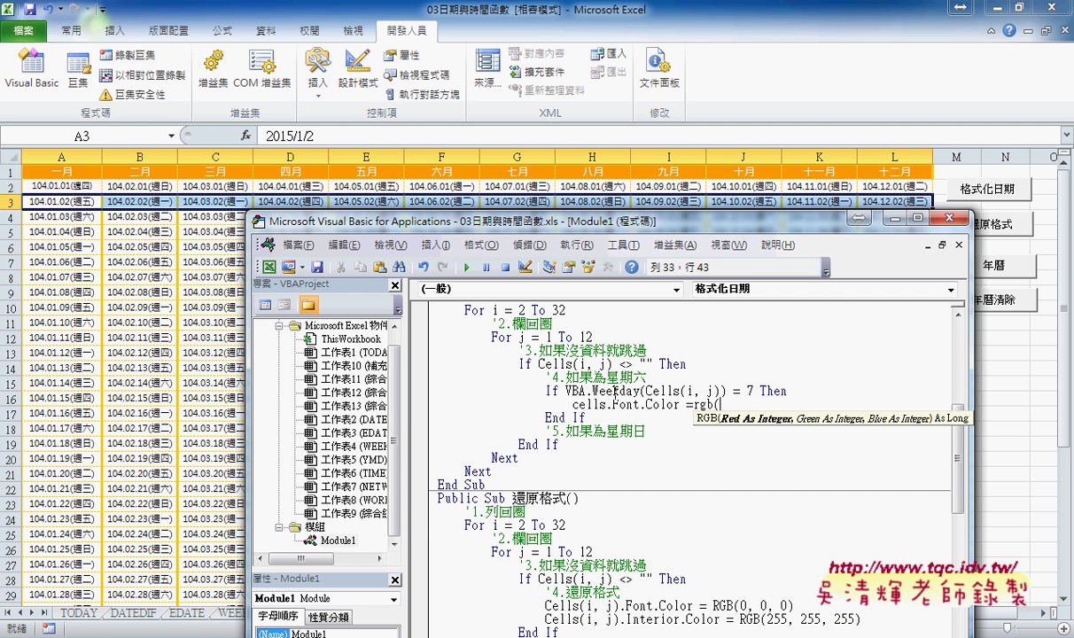
{"action": "type", "text": "0"}
{"action": "type", "text": ","}
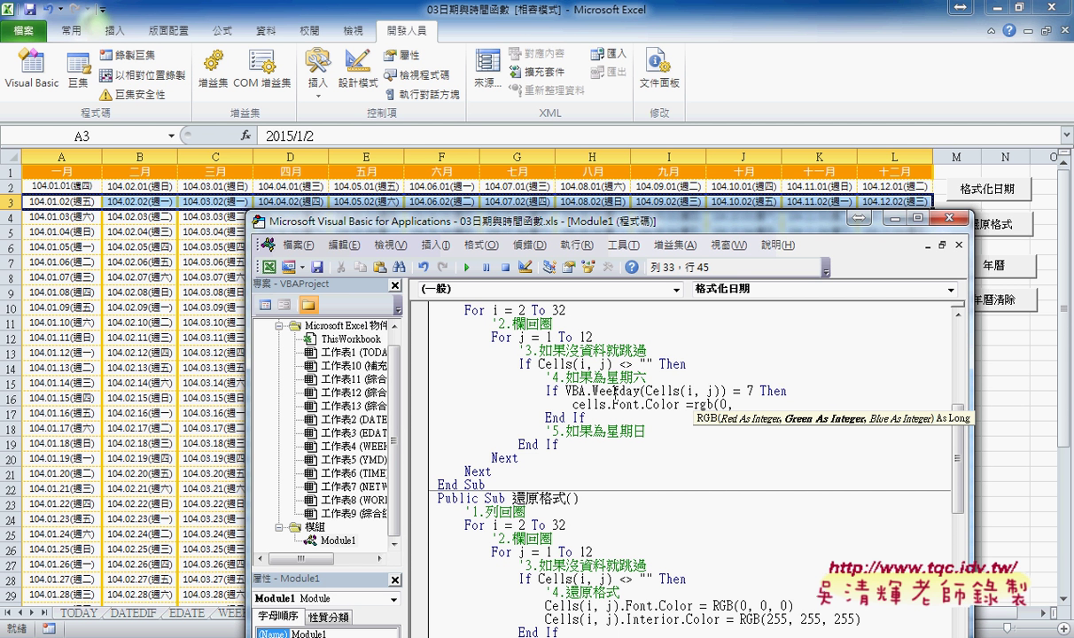
{"action": "type", "text": "255,"}
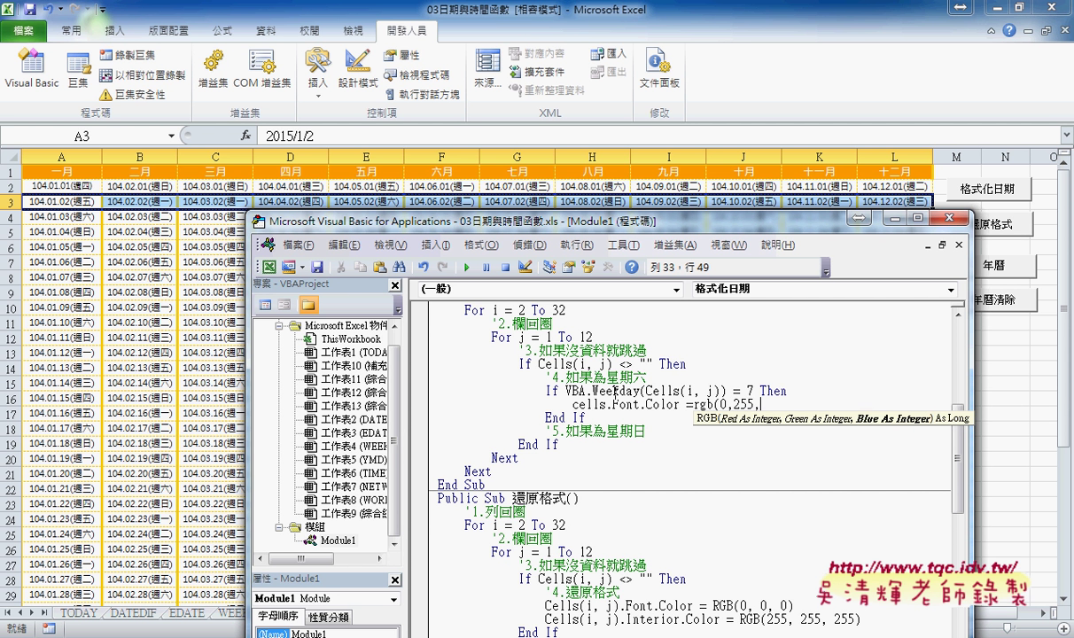
{"action": "type", "text": "0"}
{"action": "type", "text": ")"}
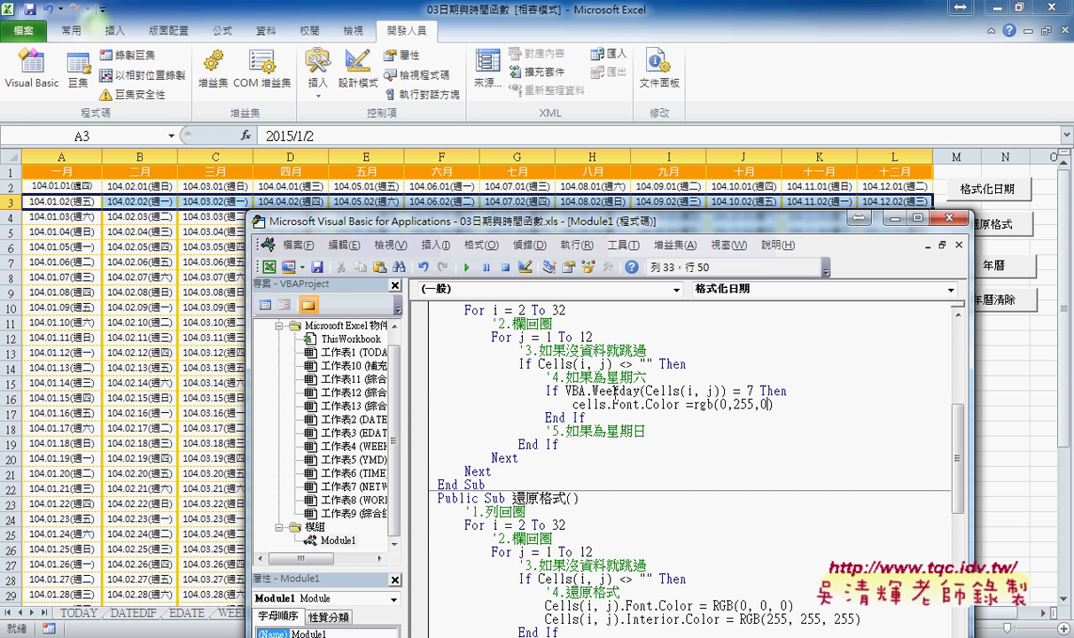
Step: Correct the reference to Cells(i, j) so the statement reads Cells(i, j).Font.Color = RGB(0, 255, 0)
{"action": "key", "text": "Left"}
{"action": "key", "text": "Left"}
{"action": "key", "text": "Left"}
{"action": "type", "text": "()"}
{"action": "key", "text": "Left"}
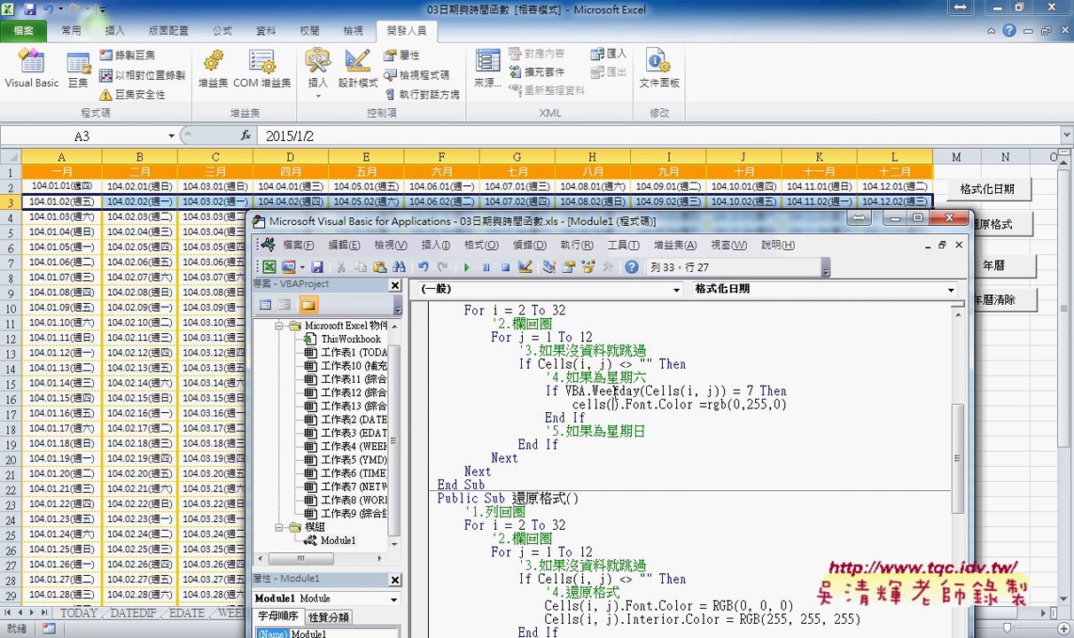
{"action": "type", "text": "i,j"}
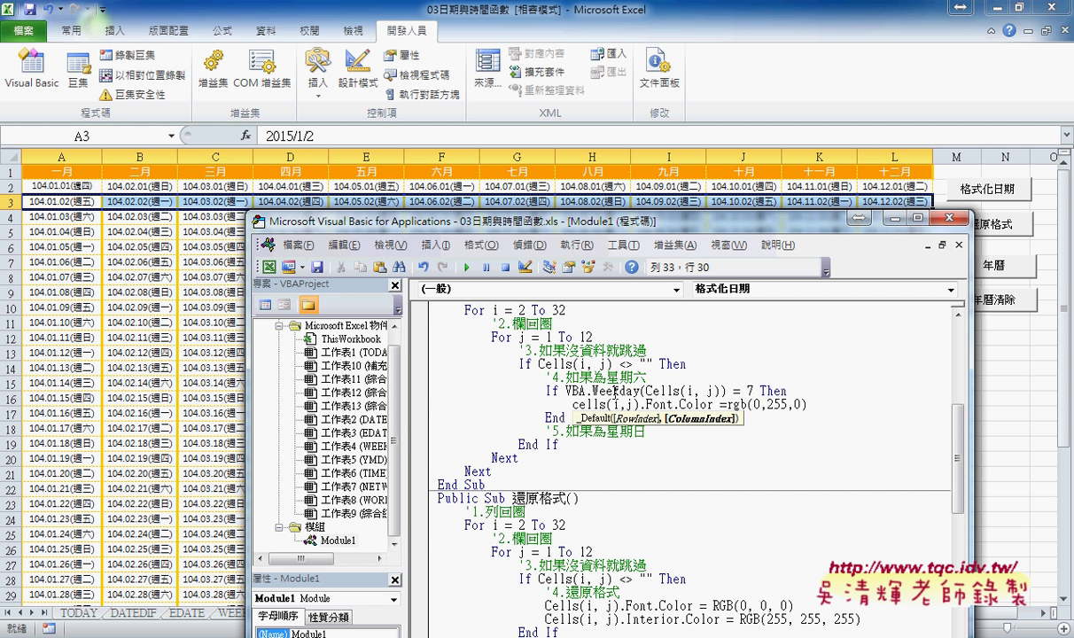
{"action": "key", "text": "Right"}
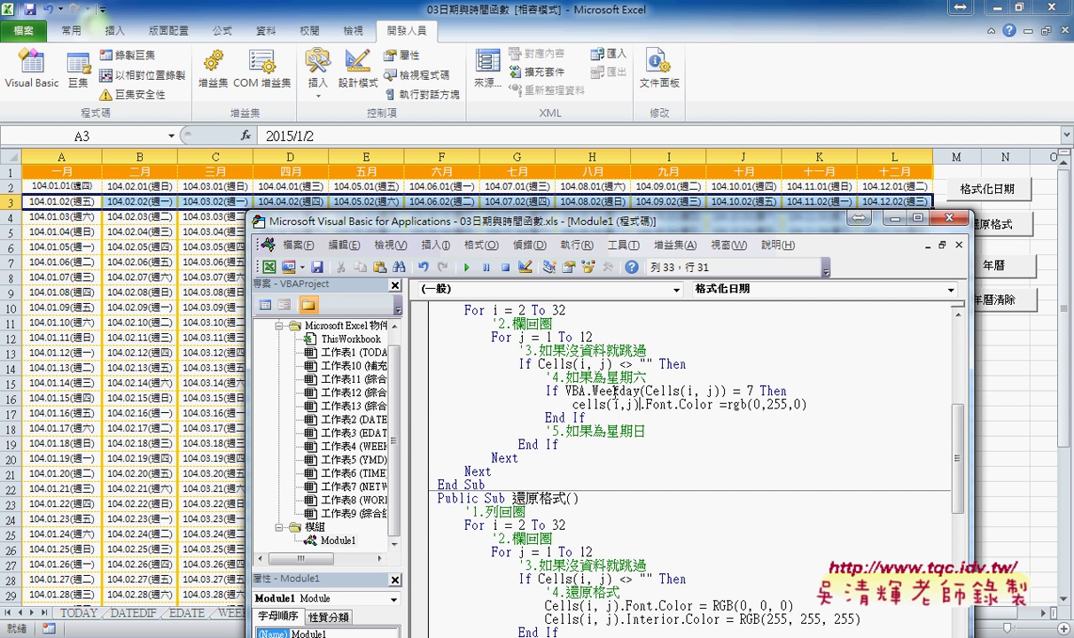
{"action": "key", "text": "shift+End"}
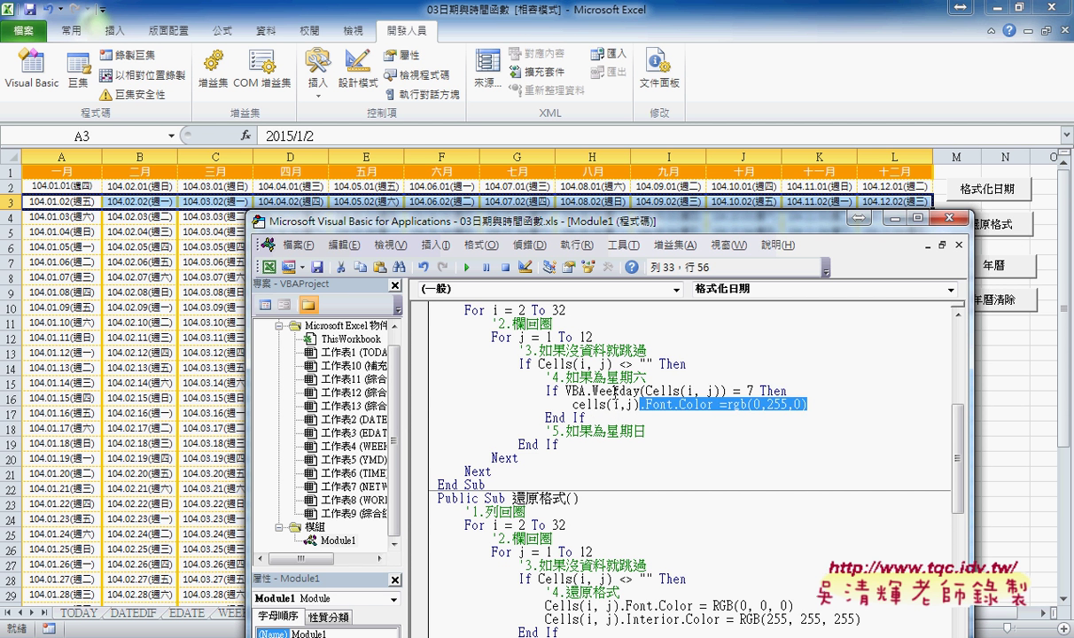
{"action": "key", "text": "Delete"}
{"action": "type", "text": "."}
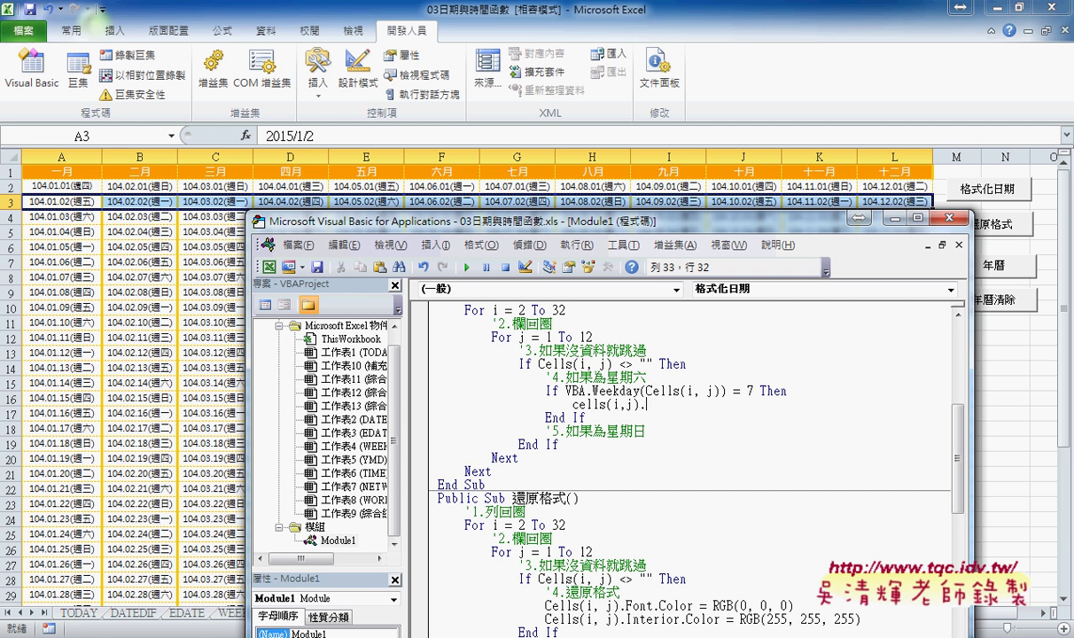
{"action": "key", "text": "BackSpace"}
{"action": "key", "text": "ctrl+z"}
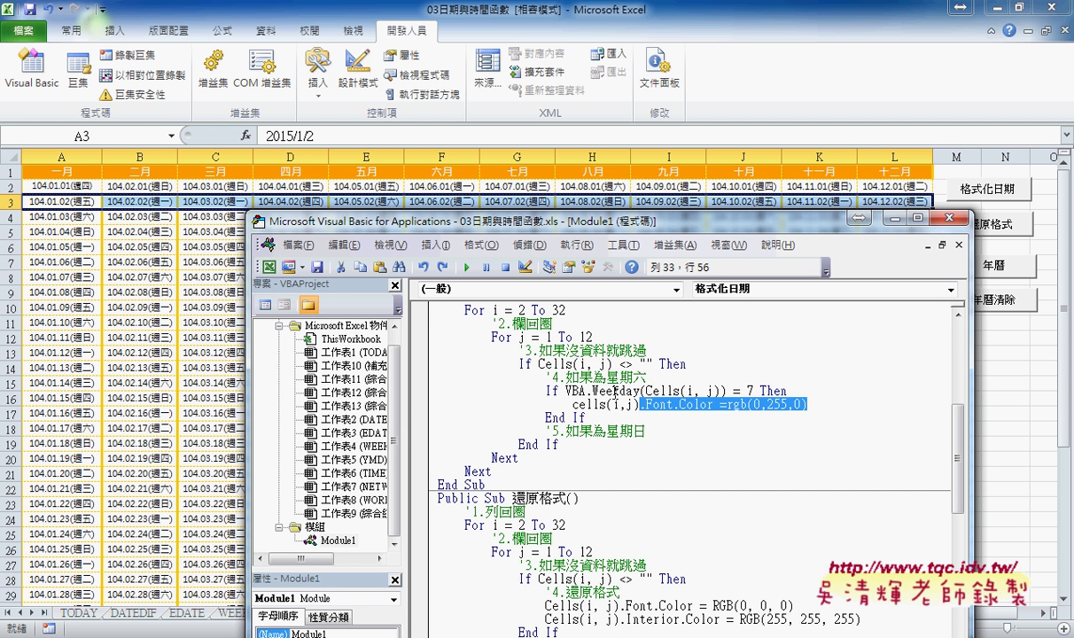
{"action": "key", "text": "End"}
Step: Add a line reading cells.Interior.Color = rgb() under the Saturday font-colour statement
{"action": "key", "text": "Return"}
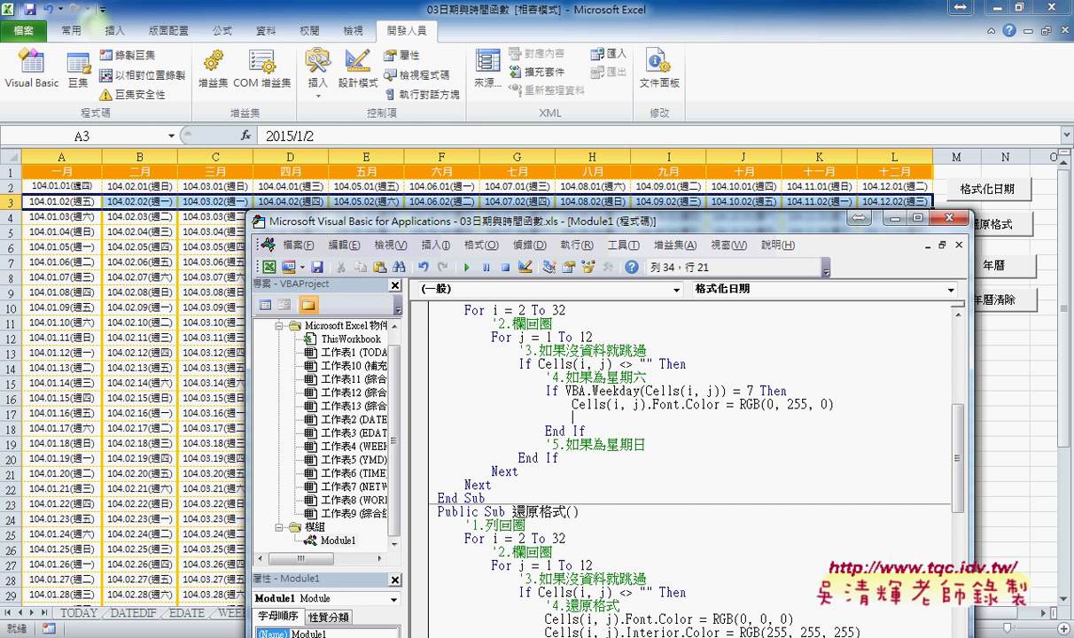
{"action": "type", "text": "cell"}
{"action": "type", "text": "s."}
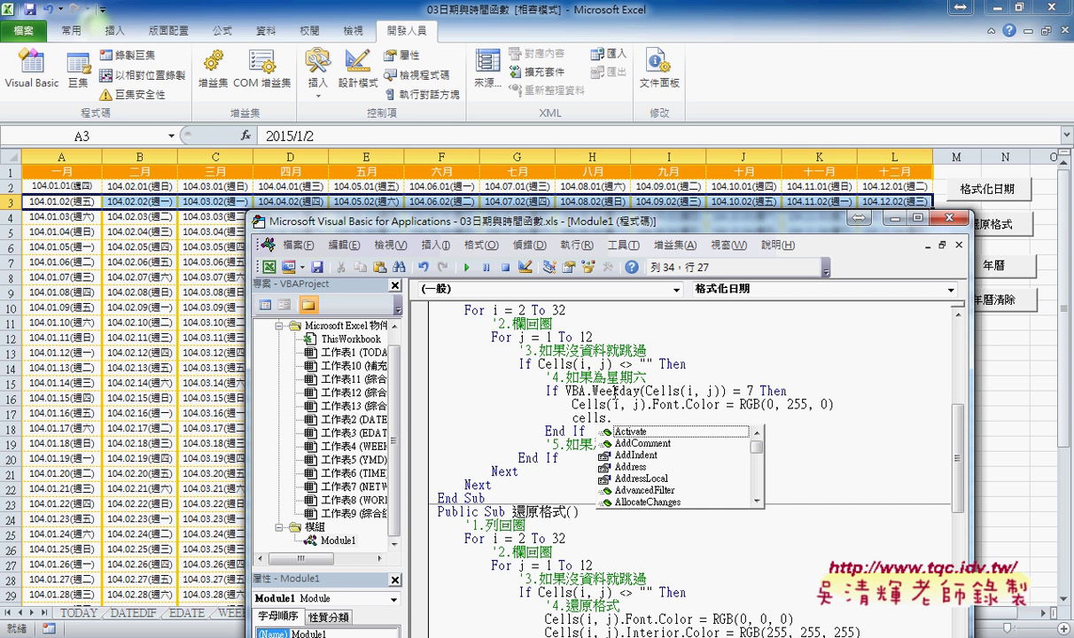
{"action": "type", "text": "i"}
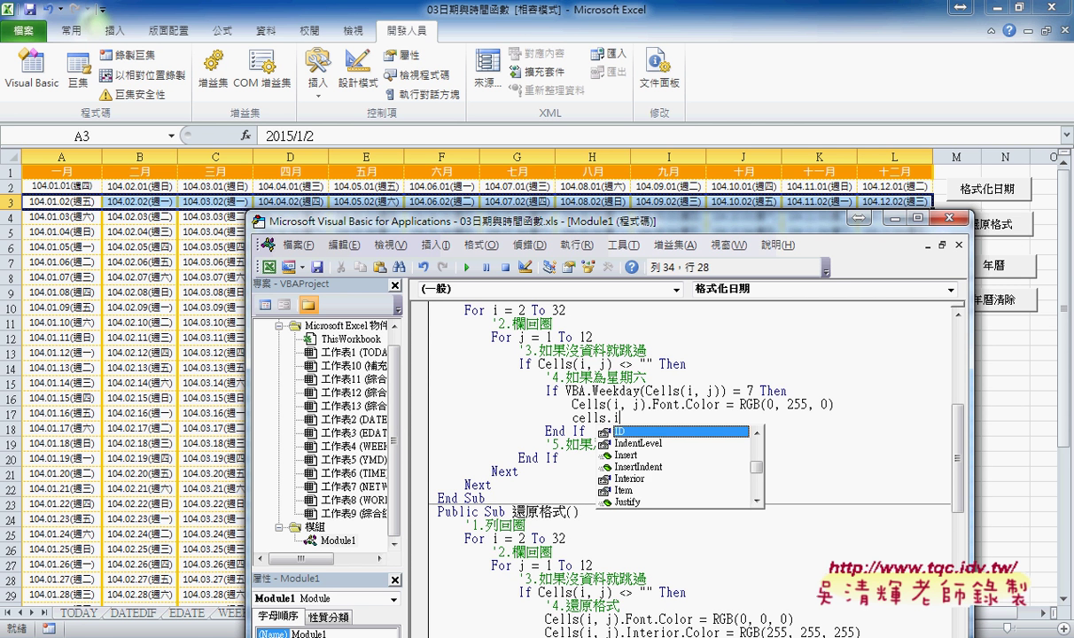
{"action": "type", "text": "n"}
{"action": "key", "text": "Down"}
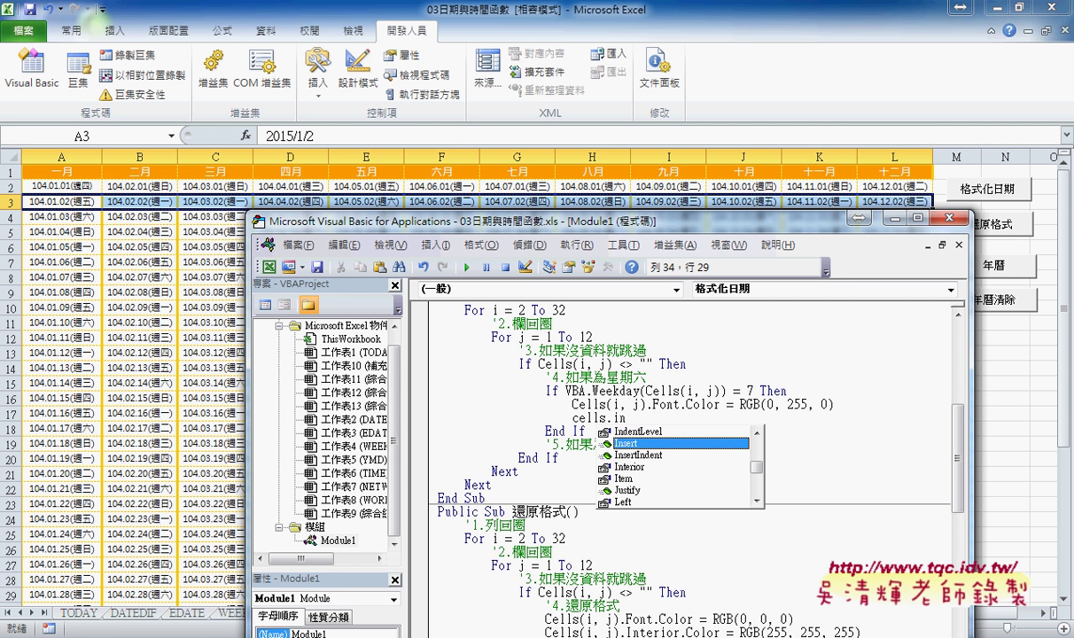
{"action": "key", "text": "Down"}
{"action": "key", "text": "Down"}
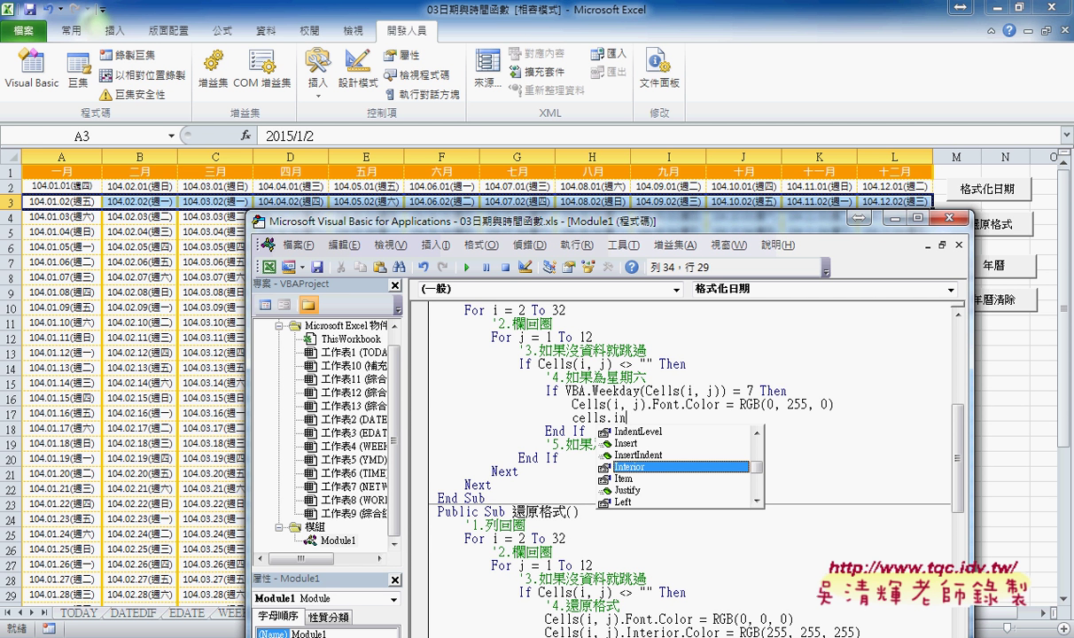
{"action": "key", "text": "Tab"}
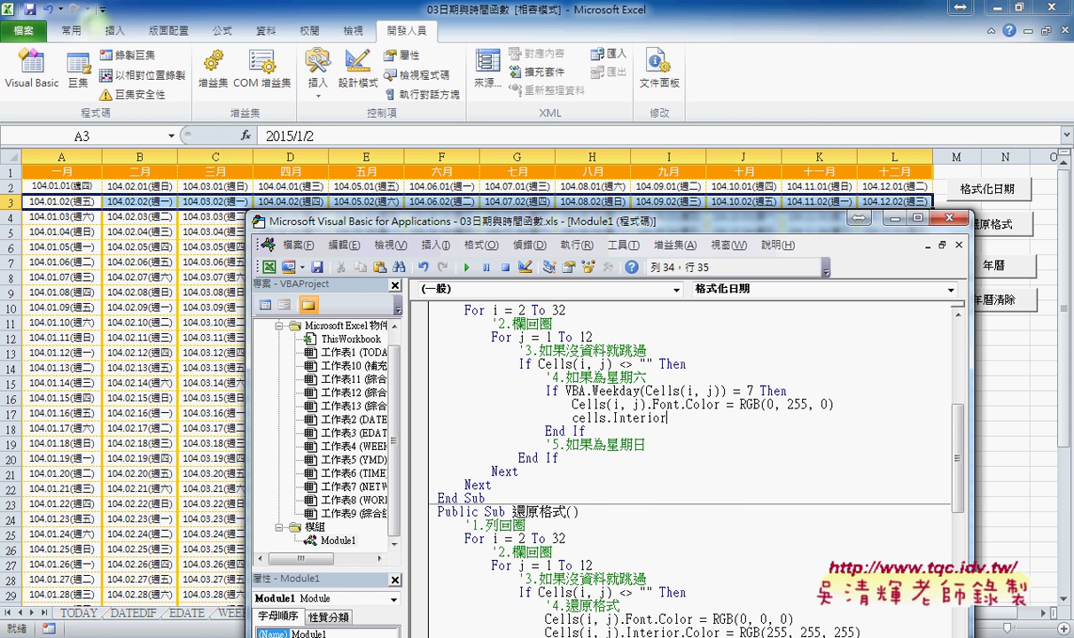
{"action": "type", "text": ".c"}
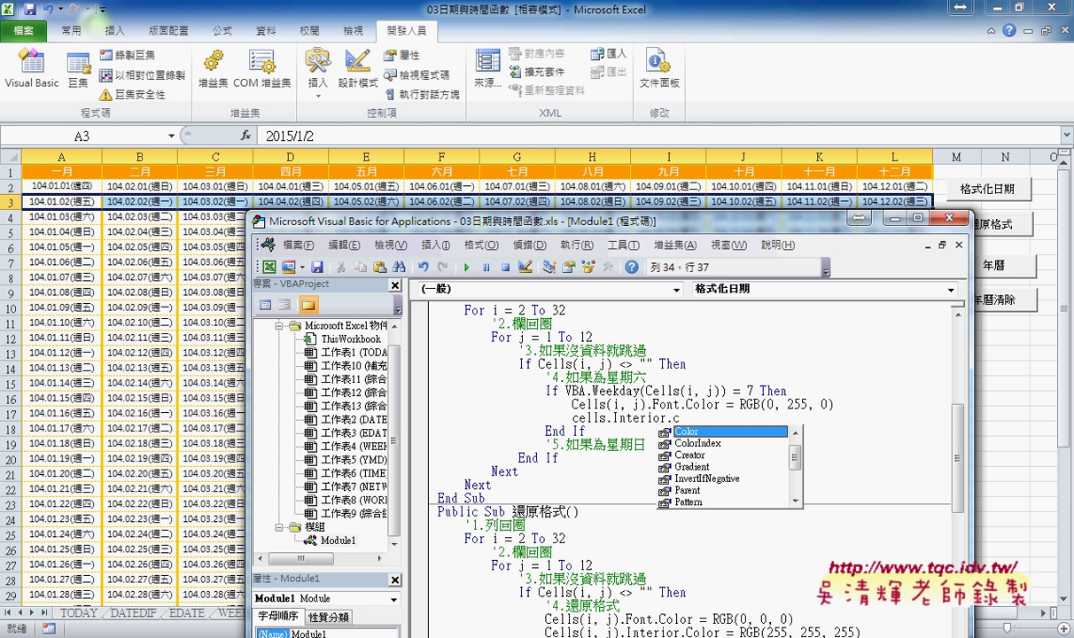
{"action": "type", "text": " ="}
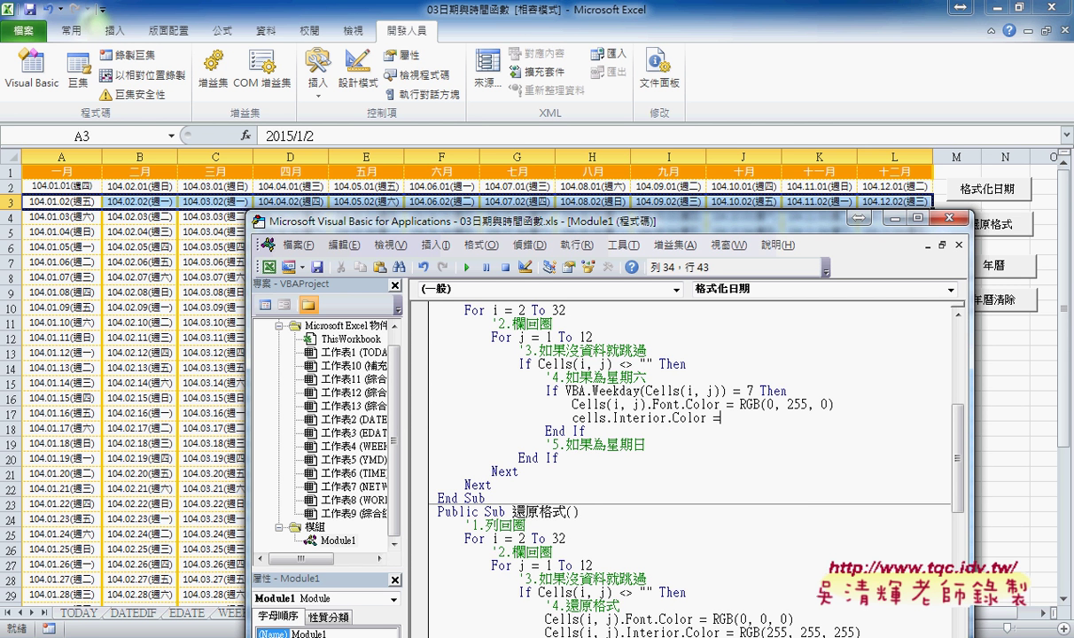
{"action": "type", "text": "rgb"}
{"action": "type", "text": "("}
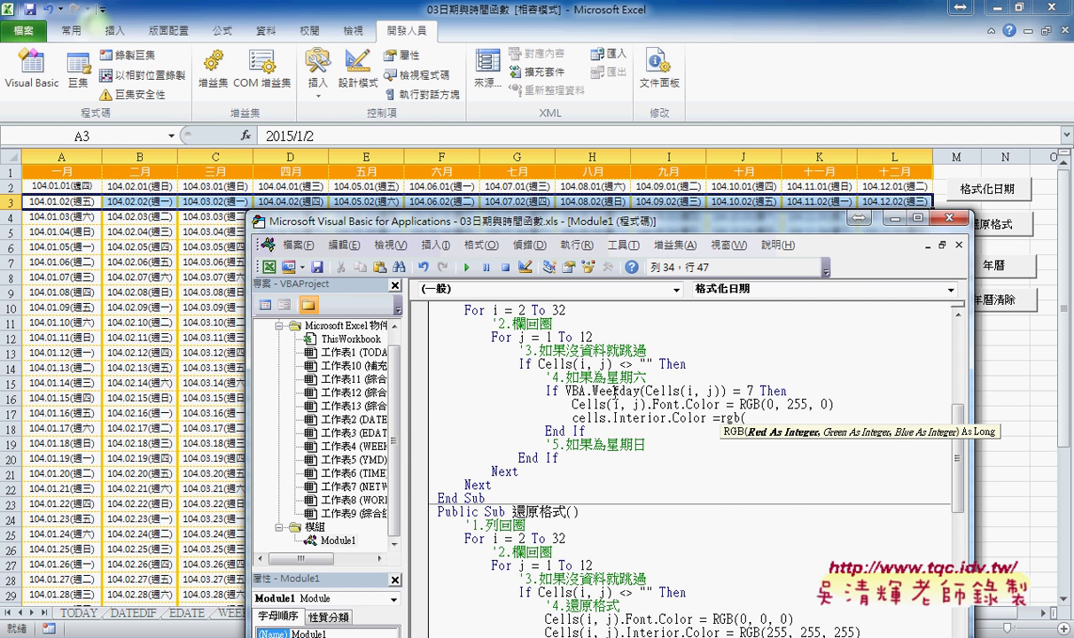
{"action": "key", "text": "Escape"}
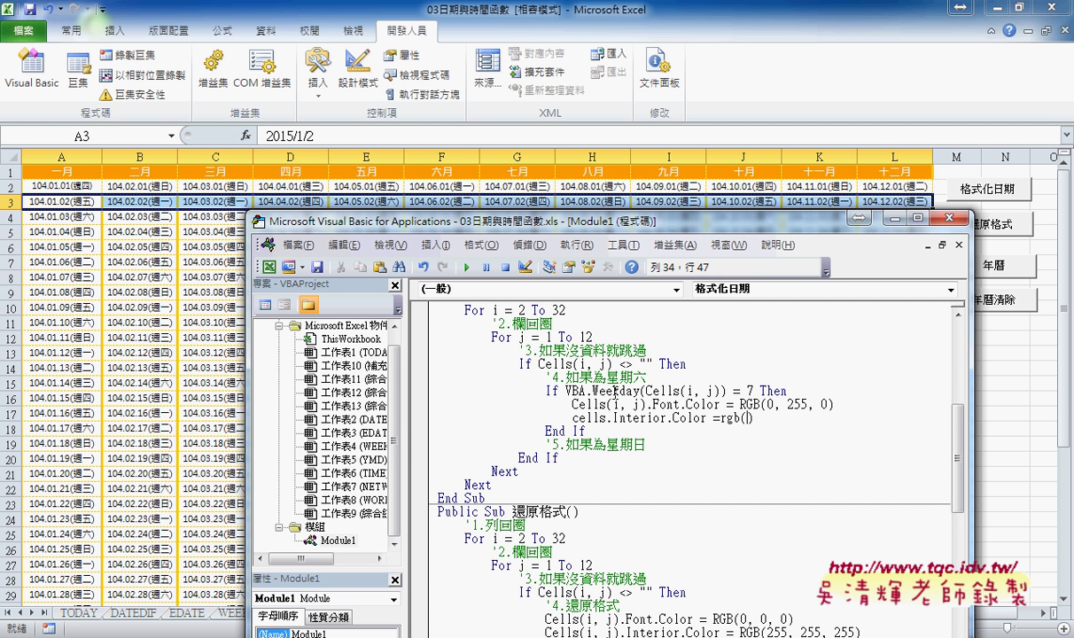
Step: Open the fill colour picker and read light green's RGB values: 204, 255, 204
{"action": "left_click", "coordinate": [78, 36]}
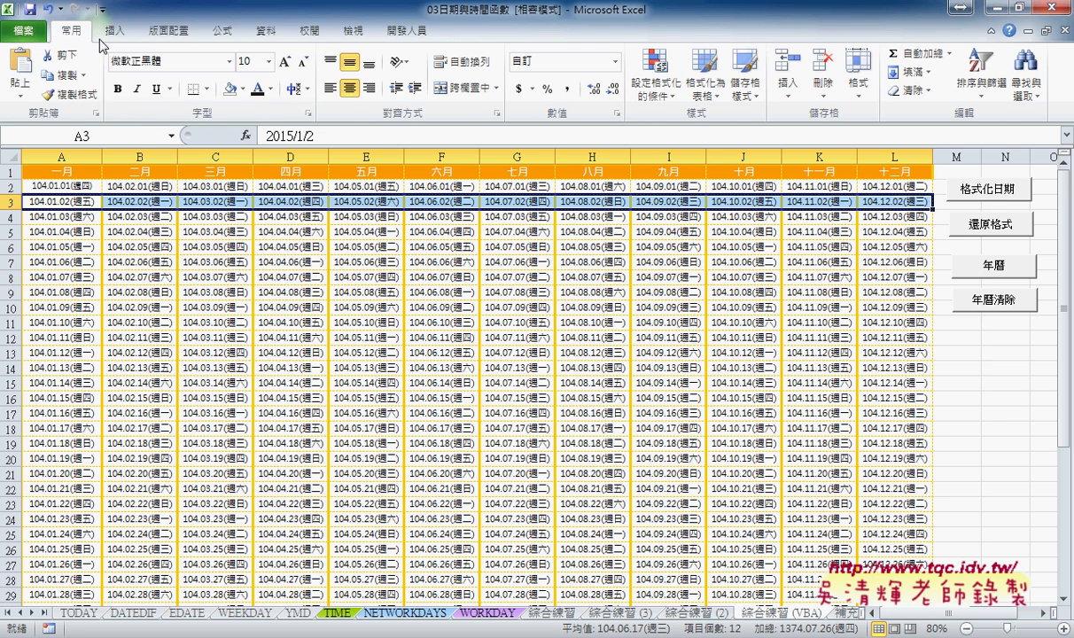
{"action": "left_click", "coordinate": [243, 90]}
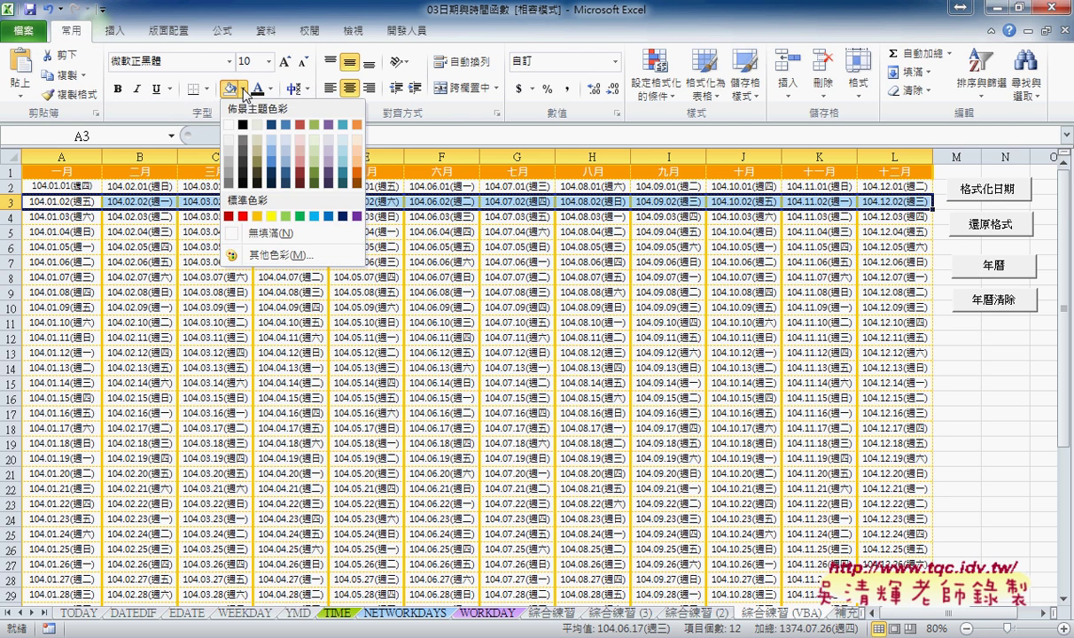
{"action": "left_click", "coordinate": [266, 257]}
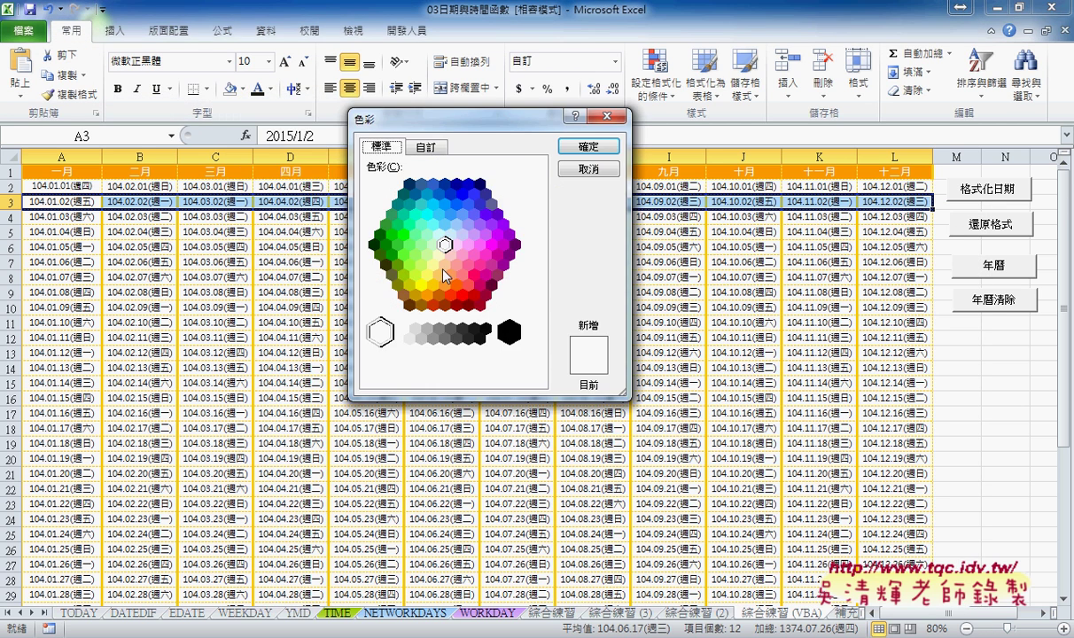
{"action": "left_click", "coordinate": [431, 245]}
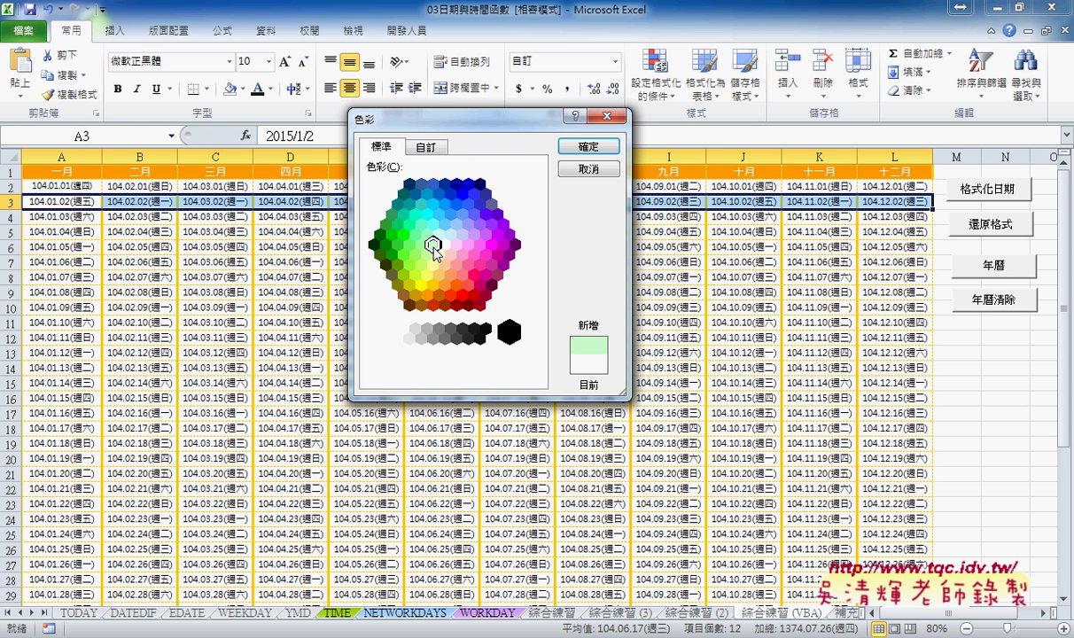
{"action": "left_click", "coordinate": [413, 147]}
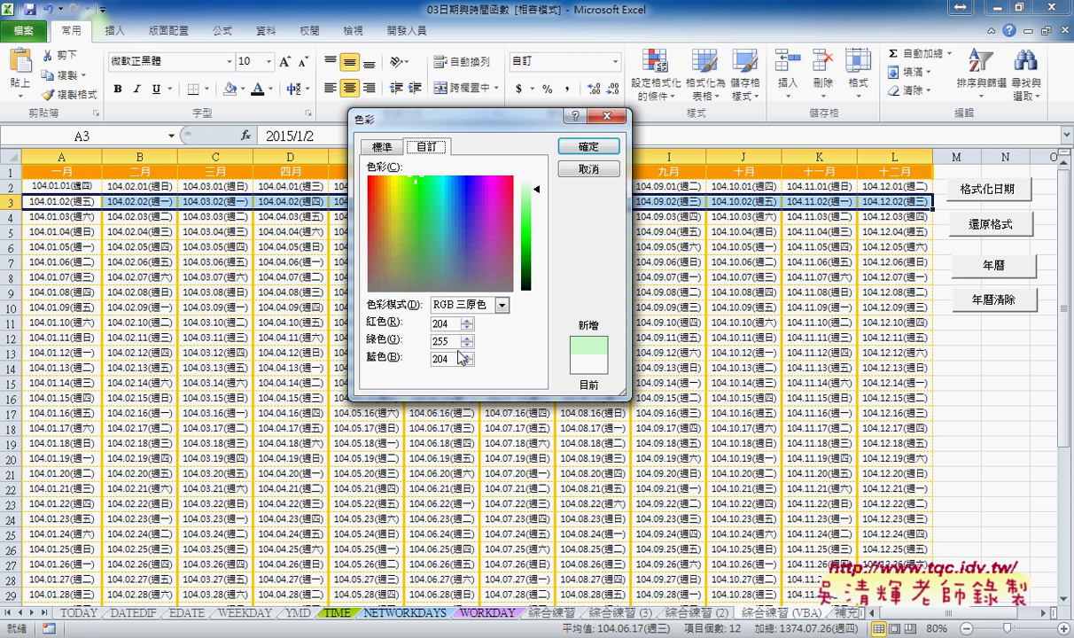
{"action": "double_click", "coordinate": [430, 324]}
{"action": "double_click", "coordinate": [428, 342]}
{"action": "double_click", "coordinate": [433, 359]}
Step: Pick light pink and check its RGB values, starting with red 255
{"action": "left_click", "coordinate": [382, 147]}
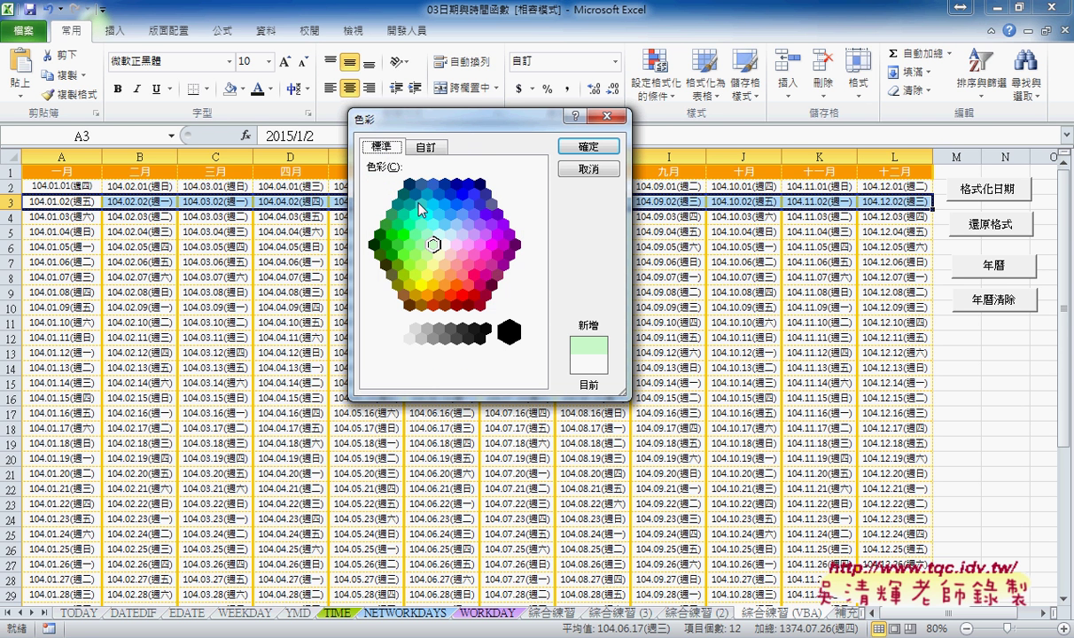
{"action": "left_click", "coordinate": [457, 247]}
{"action": "left_click", "coordinate": [425, 146]}
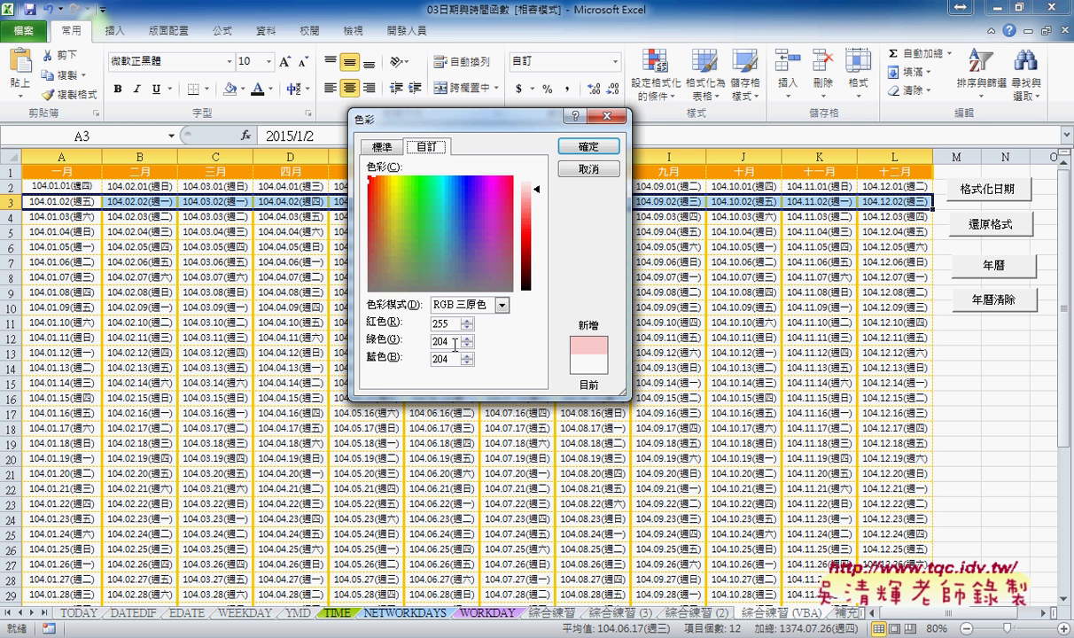
{"action": "double_click", "coordinate": [434, 325]}
Step: Cancel the colour dialog and enter 204,255,204 into the Saturday fill line's RGB()
{"action": "left_click", "coordinate": [574, 167]}
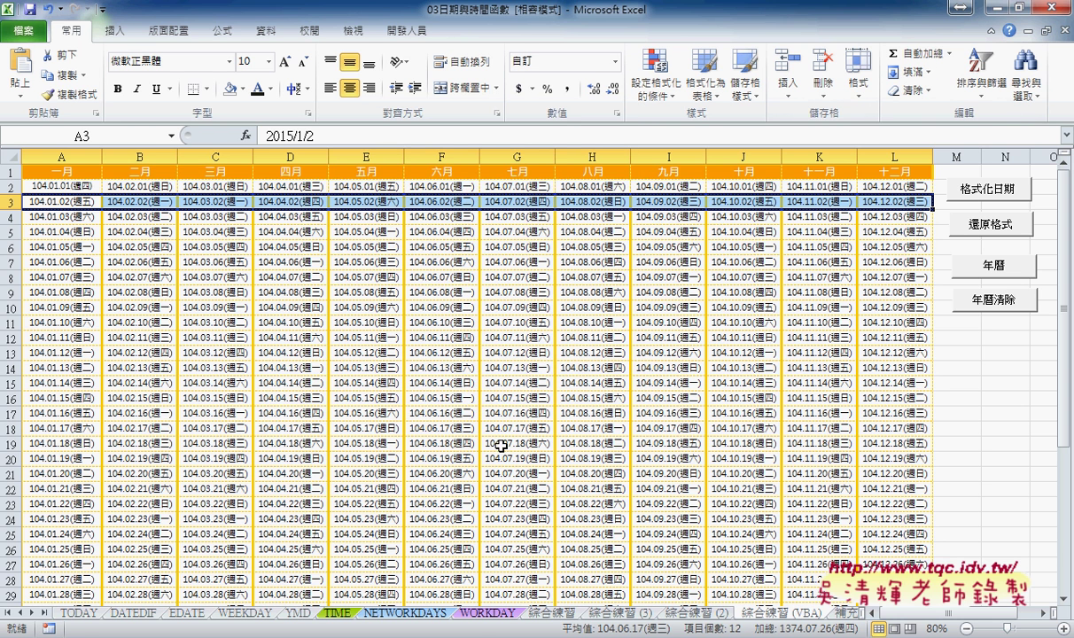
{"action": "left_click", "coordinate": [275, 631]}
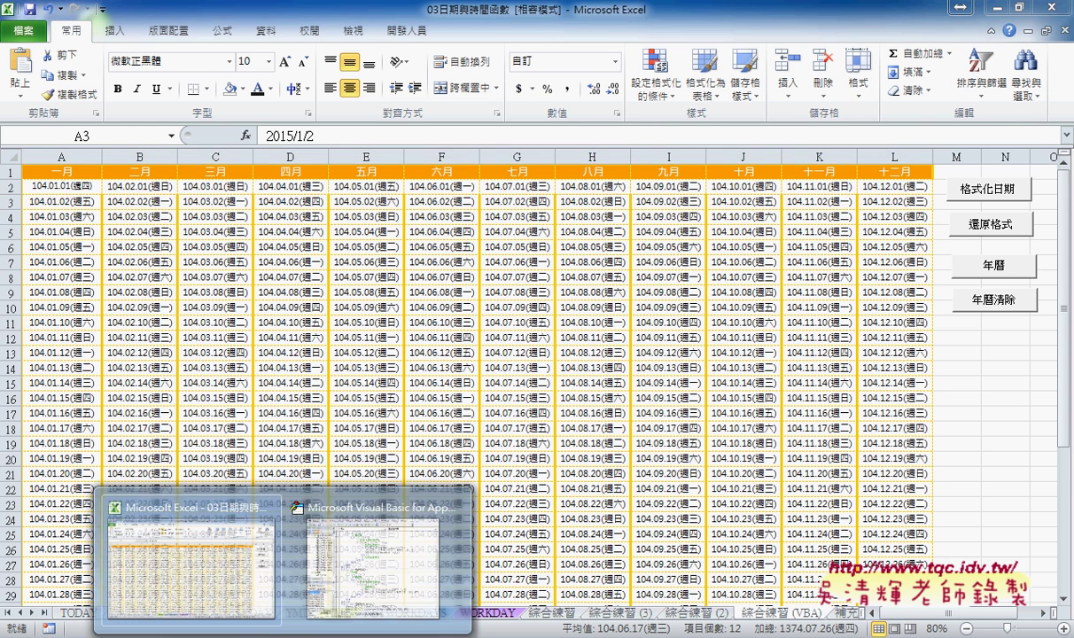
{"action": "left_click", "coordinate": [372, 554]}
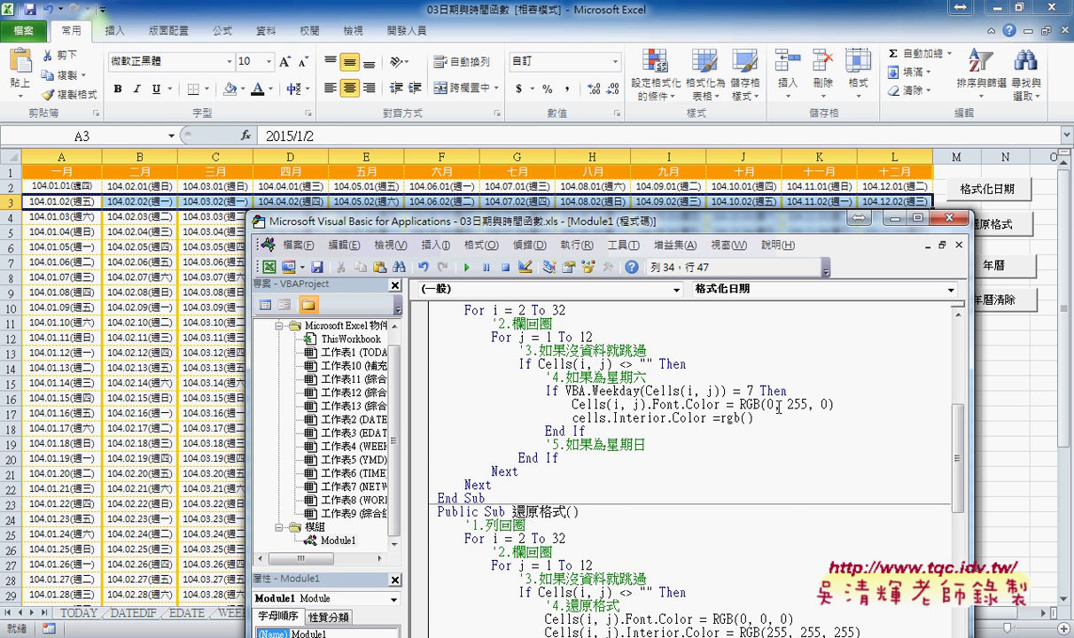
{"action": "type", "text": "204"}
{"action": "type", "text": ",255"}
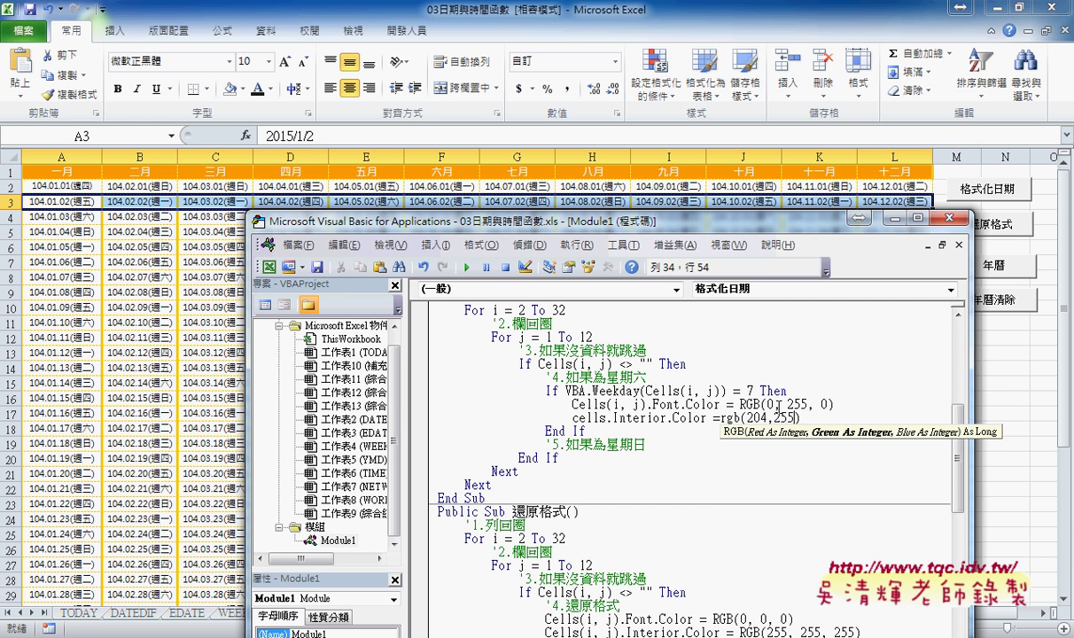
{"action": "type", "text": ",204"}
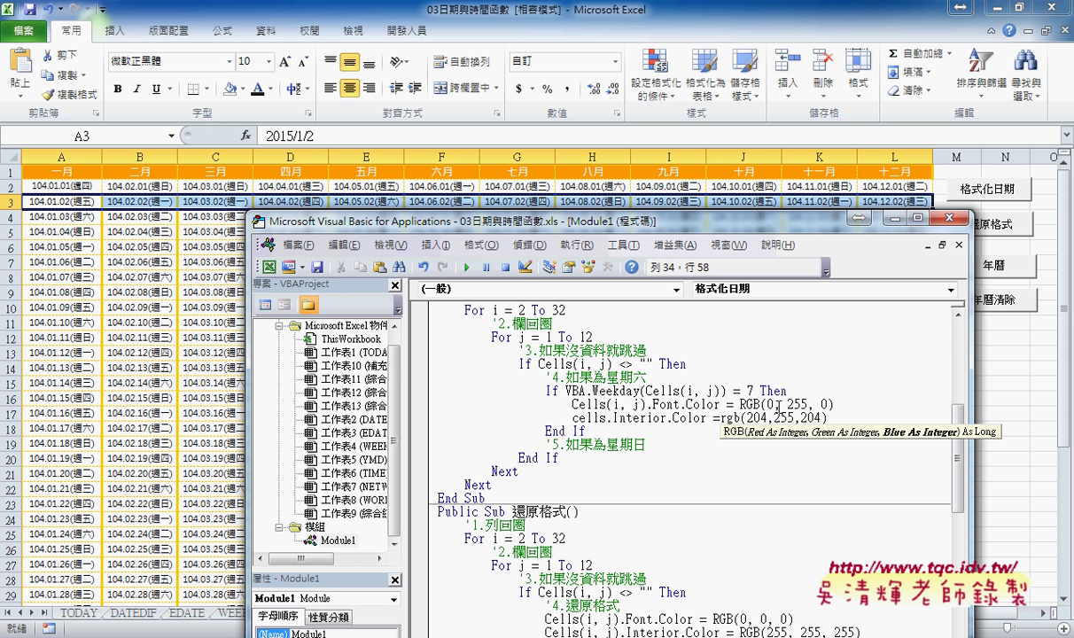
Step: Change the fill line to apply to Cells(i, j) and select the Saturday If block
{"action": "left_click_drag", "start_coordinate": [645, 405], "coordinate": [608, 405]}
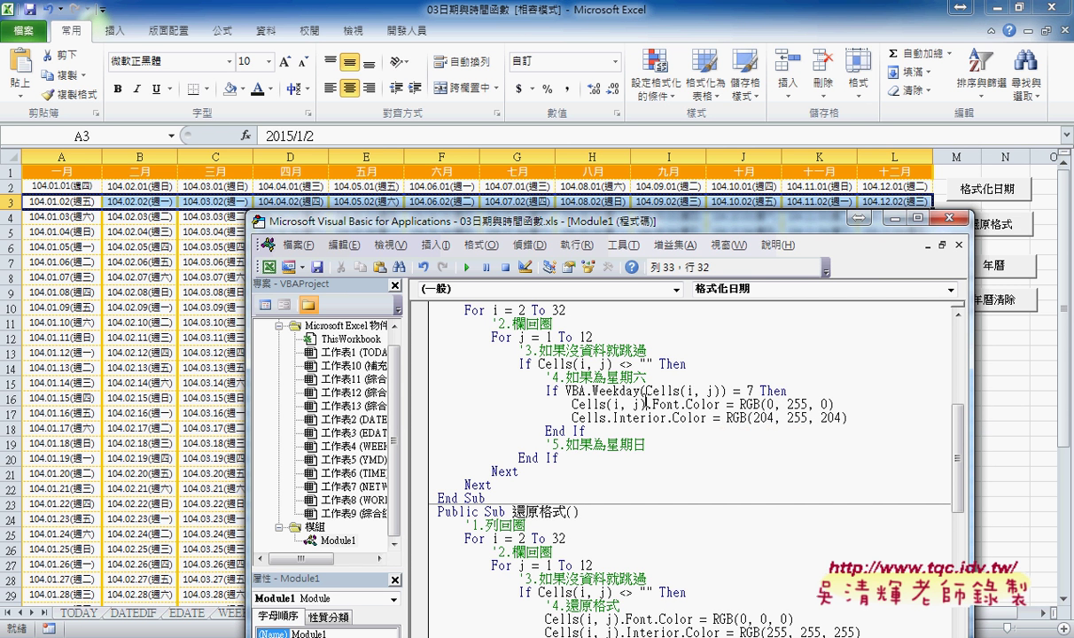
{"action": "key", "text": "ctrl+c"}
{"action": "left_click", "coordinate": [608, 418]}
{"action": "key", "text": "ctrl+v"}
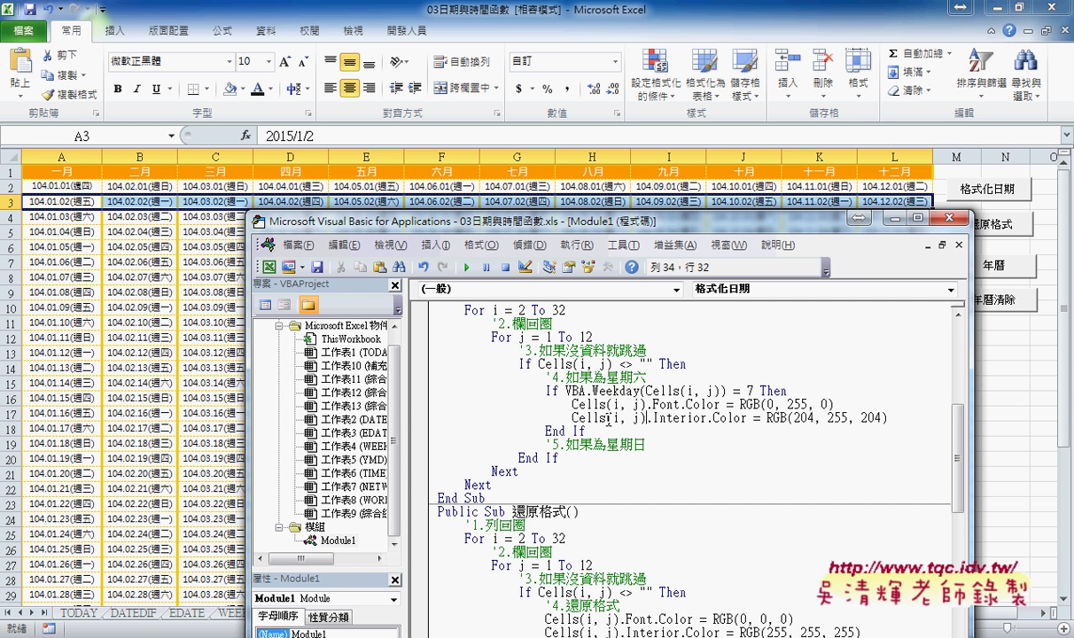
{"action": "left_click", "coordinate": [732, 447]}
{"action": "left_click_drag", "start_coordinate": [587, 432], "coordinate": [405, 392]}
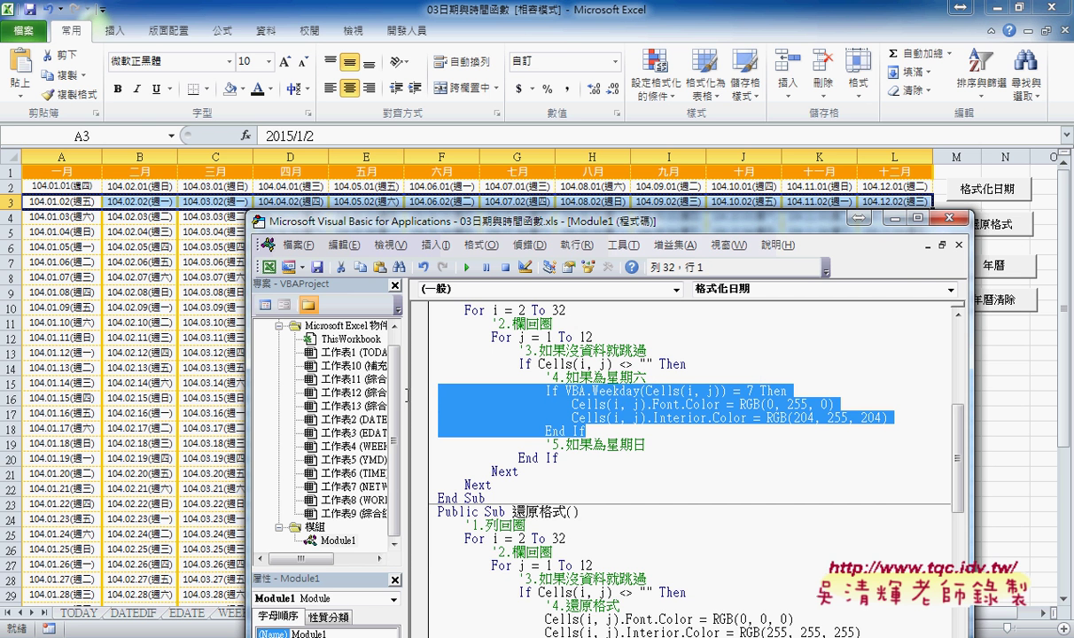
Step: Paste the Saturday If block under the Sunday comment and remove its extra indentation
{"action": "left_click", "coordinate": [675, 439]}
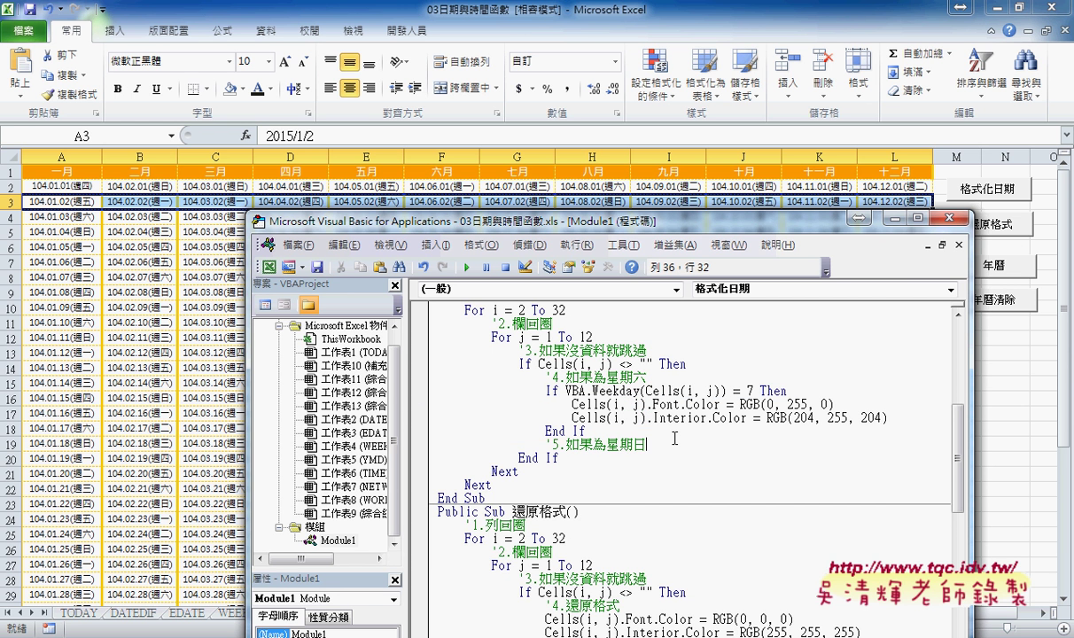
{"action": "key", "text": "Return"}
{"action": "key", "text": "ctrl+v"}
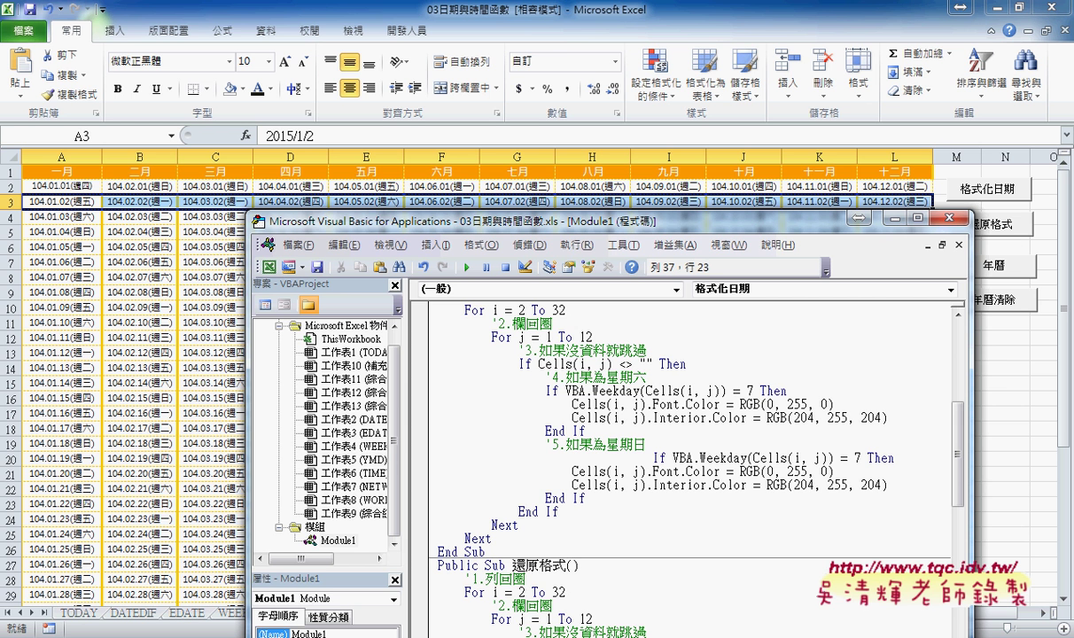
{"action": "key", "text": "Left"}
{"action": "key", "text": "Left"}
{"action": "key", "text": "Left"}
{"action": "key", "text": "Delete"}
{"action": "key", "text": "Delete"}
{"action": "key", "text": "Delete"}
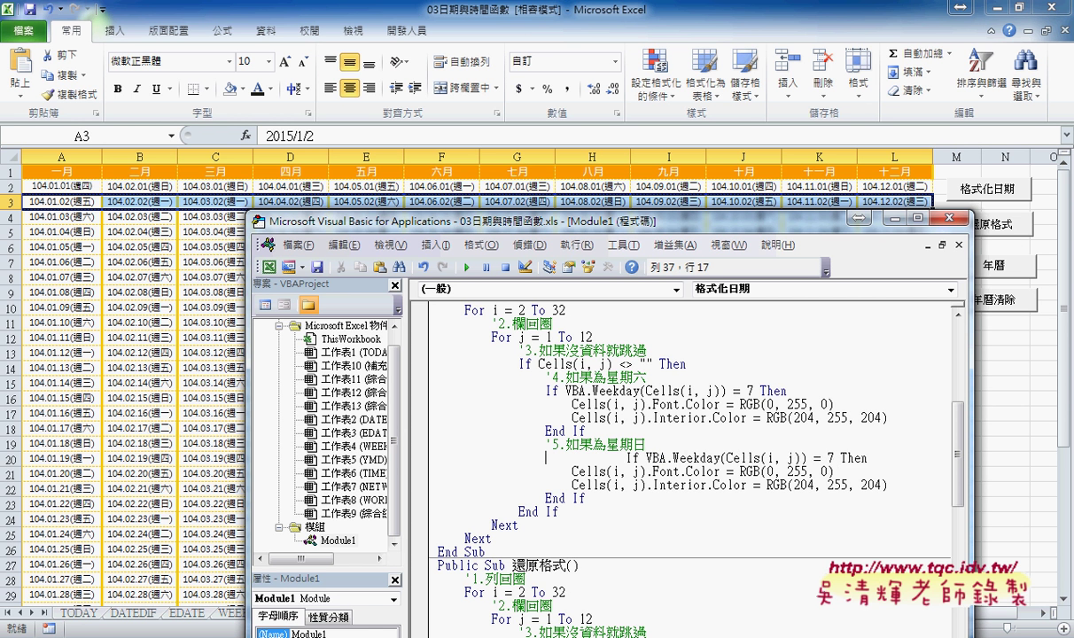
{"action": "key", "text": "Delete"}
{"action": "key", "text": "Delete"}
{"action": "key", "text": "Delete"}
{"action": "key", "text": "Delete"}
{"action": "key", "text": "Delete"}
{"action": "key", "text": "Delete"}
{"action": "key", "text": "Delete"}
{"action": "key", "text": "Delete"}
{"action": "key", "text": "Delete"}
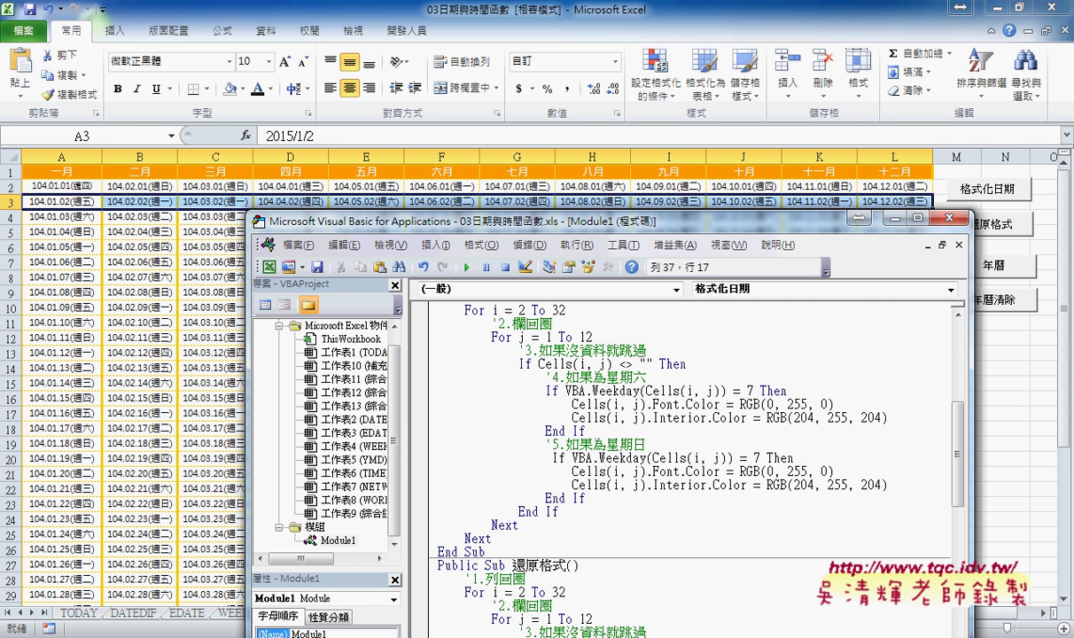
{"action": "key", "text": "Delete"}
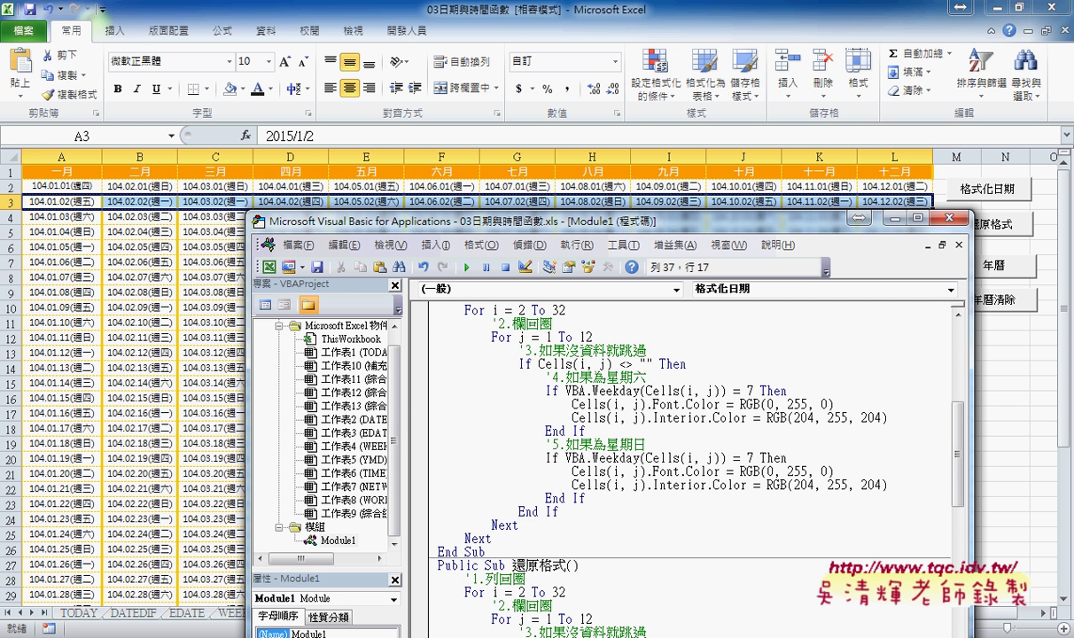
Step: Change the pasted rule's weekday from 7 to 1 and its font colour to RGB(255, 0, 0)
{"action": "double_click", "coordinate": [749, 459]}
{"action": "type", "text": "1"}
{"action": "left_click", "coordinate": [772, 472]}
{"action": "double_click", "coordinate": [771, 472]}
{"action": "type", "text": "25"}
{"action": "type", "text": "5"}
{"action": "key", "text": "Right"}
{"action": "key", "text": "Right"}
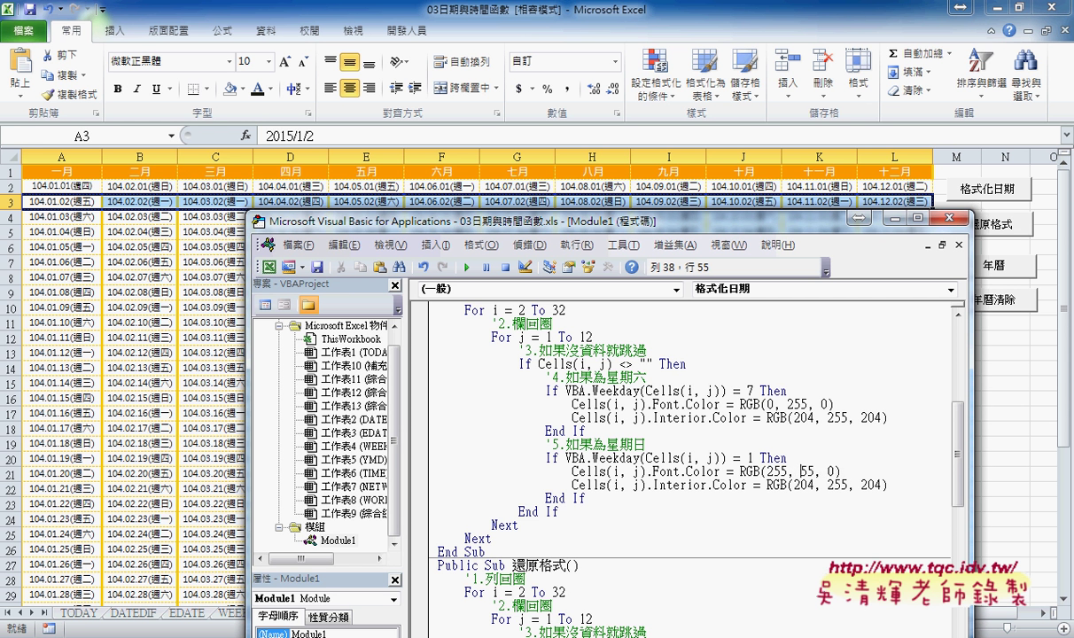
{"action": "key", "text": "Delete"}
{"action": "key", "text": "Delete"}
{"action": "key", "text": "Delete"}
{"action": "type", "text": "0"}
{"action": "left_click", "coordinate": [577, 458]}
Step: Set the Sunday background colour to RGB(255, 204, 204)
{"action": "left_click", "coordinate": [831, 484]}
{"action": "key", "text": "Left"}
{"action": "key", "text": "Left"}
{"action": "key", "text": "Left"}
{"action": "key", "text": "BackSpace"}
{"action": "key", "text": "BackSpace"}
{"action": "key", "text": "BackSpace"}
{"action": "type", "text": "255"}
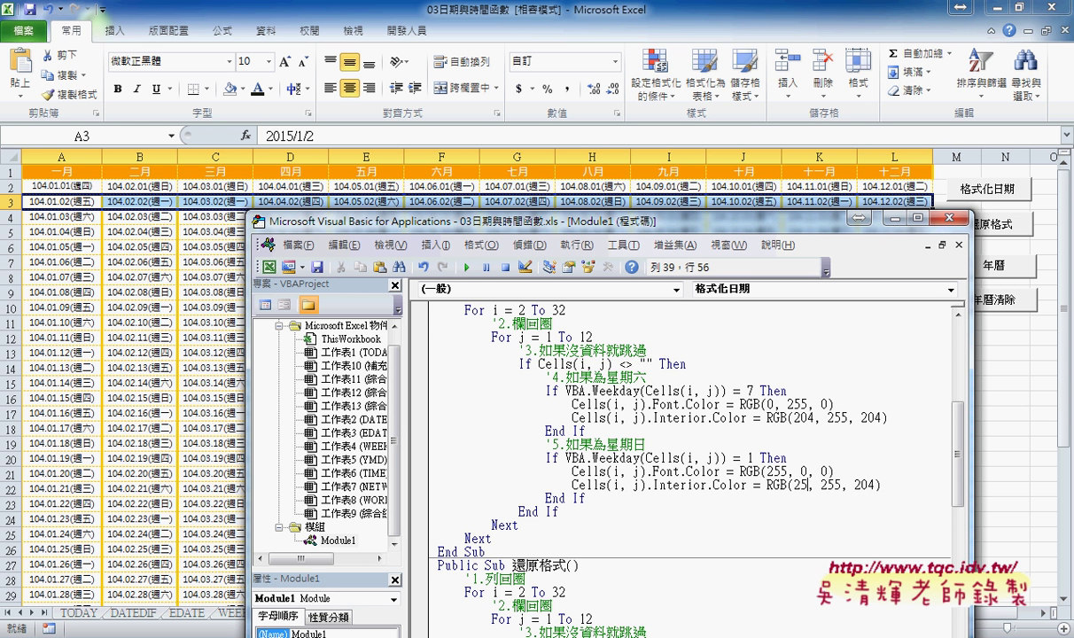
{"action": "key", "text": "Right"}
{"action": "key", "text": "Right"}
{"action": "key", "text": "Delete"}
{"action": "key", "text": "Delete"}
{"action": "key", "text": "Delete"}
{"action": "type", "text": "204"}
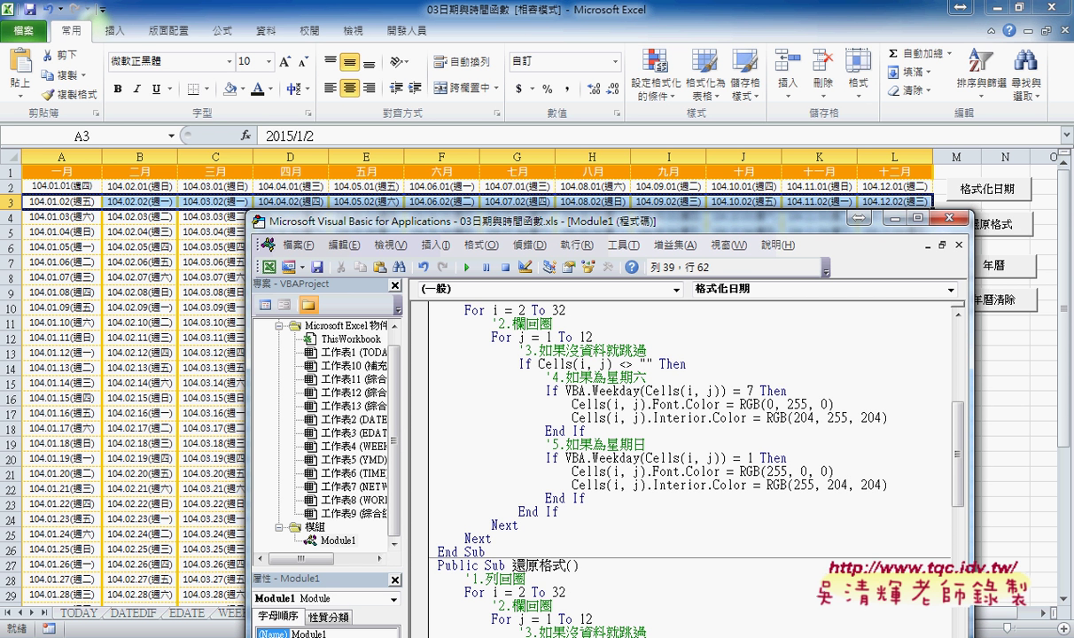
{"action": "left_click", "coordinate": [479, 390]}
{"action": "left_click_drag", "start_coordinate": [578, 220], "coordinate": [580, 91]}
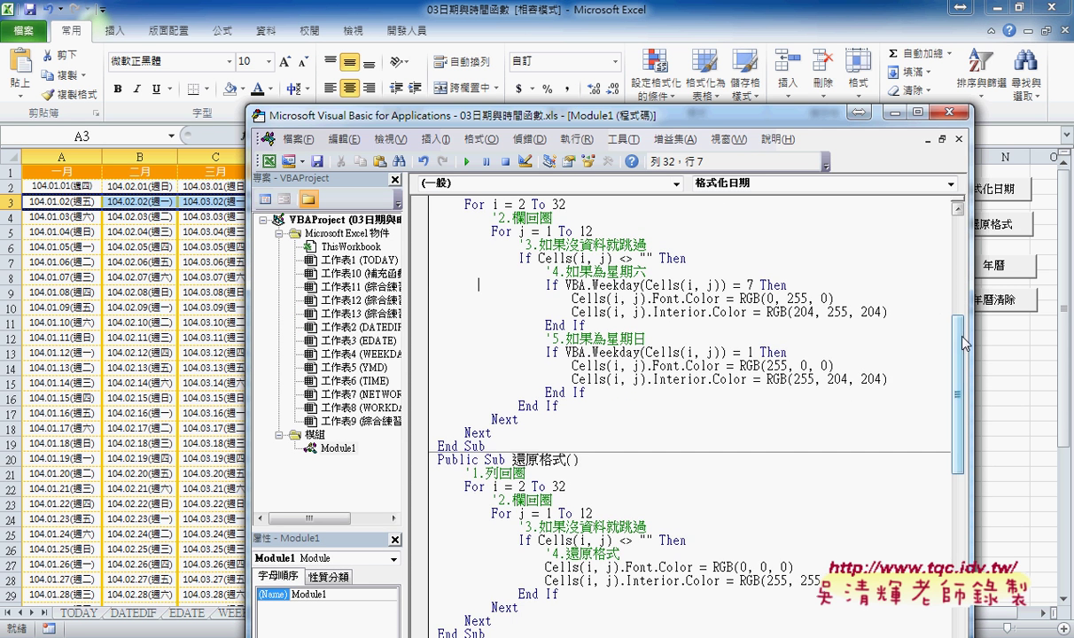
{"action": "scroll", "coordinate": [962, 320], "scroll_direction": "up", "scroll_amount": 2}
{"action": "left_click", "coordinate": [447, 282]}
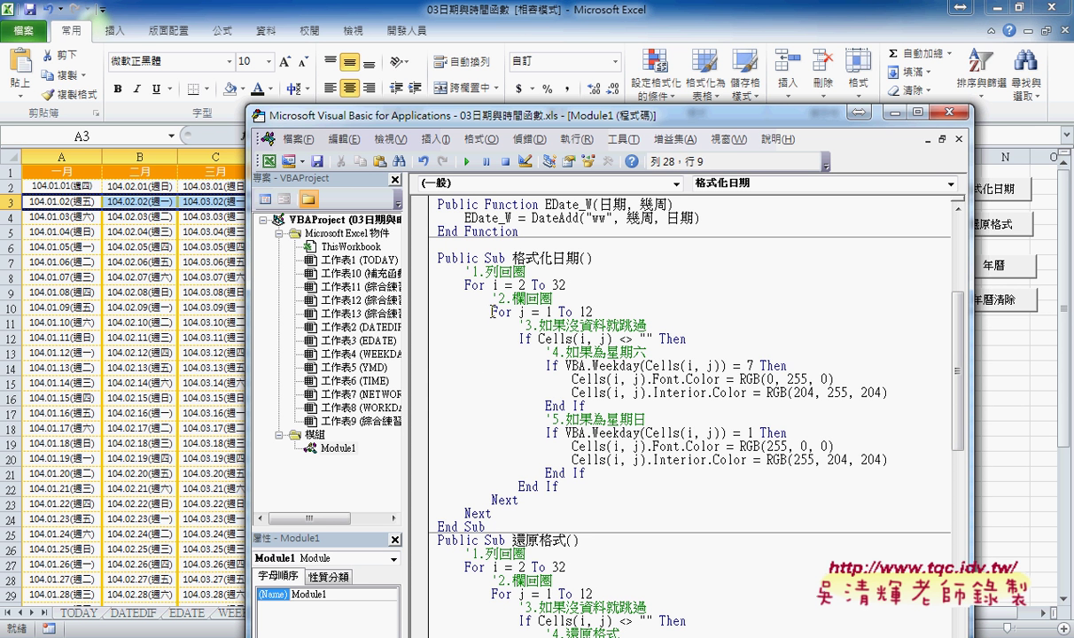
{"action": "left_click_drag", "start_coordinate": [491, 312], "coordinate": [465, 312]}
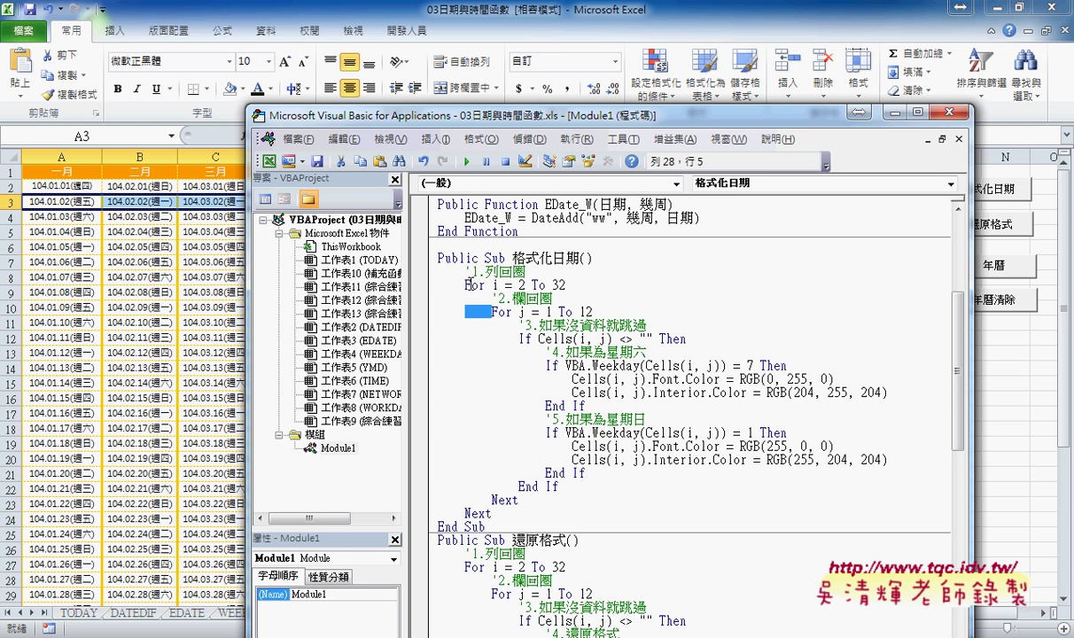
{"action": "left_click", "coordinate": [447, 283]}
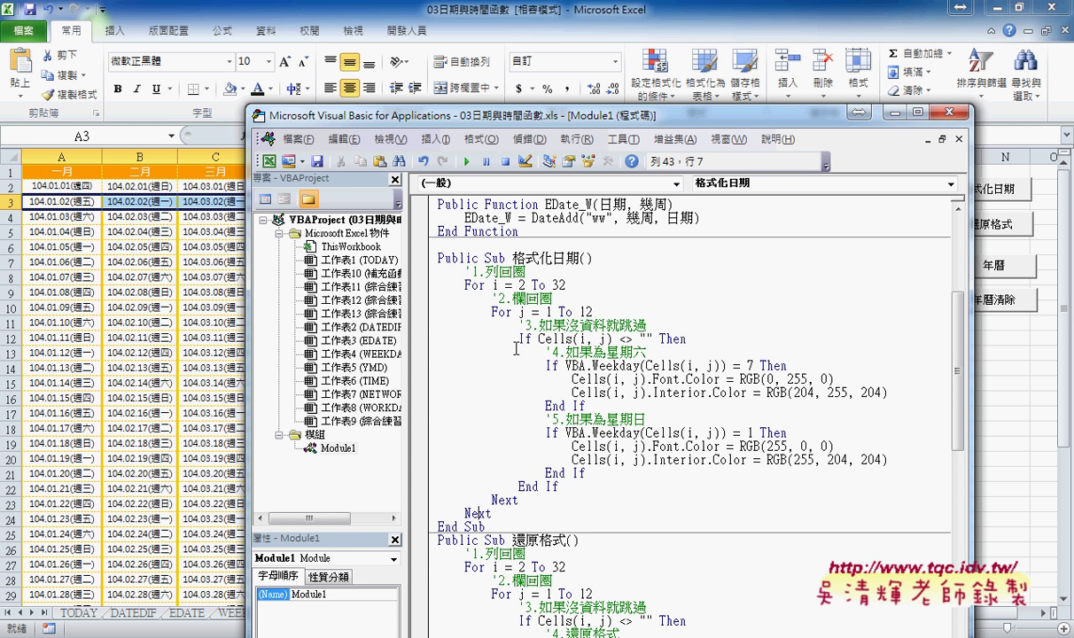
{"action": "left_click", "coordinate": [497, 312]}
{"action": "left_click", "coordinate": [526, 339]}
{"action": "left_click", "coordinate": [525, 487]}
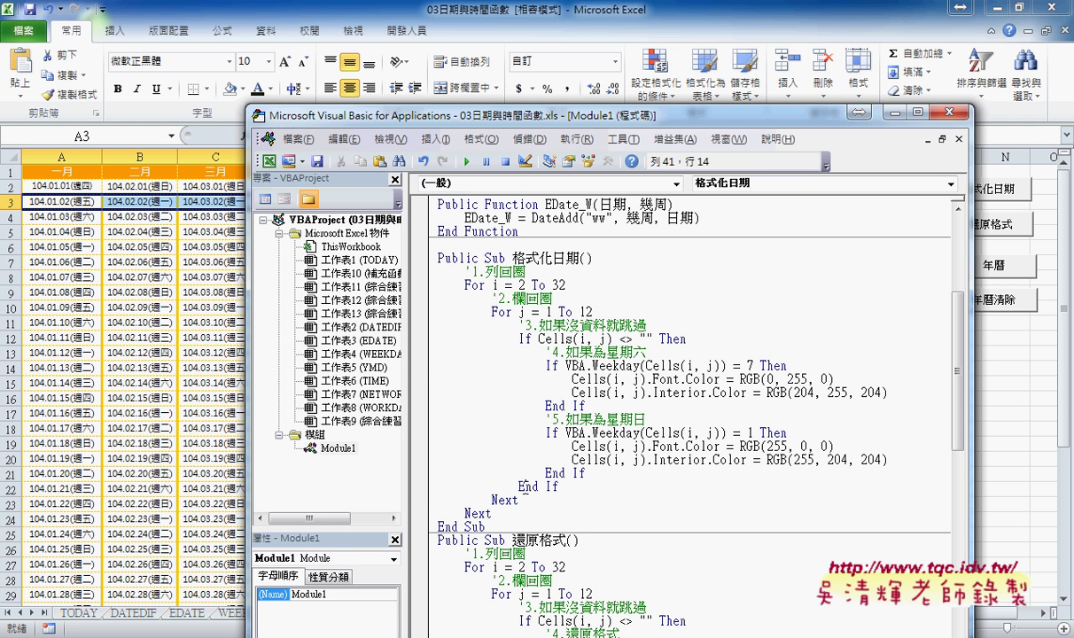
{"action": "left_click", "coordinate": [549, 365]}
{"action": "left_click", "coordinate": [564, 432]}
{"action": "left_click_drag", "start_coordinate": [465, 272], "coordinate": [527, 271]}
{"action": "left_click_drag", "start_coordinate": [491, 311], "coordinate": [465, 312]}
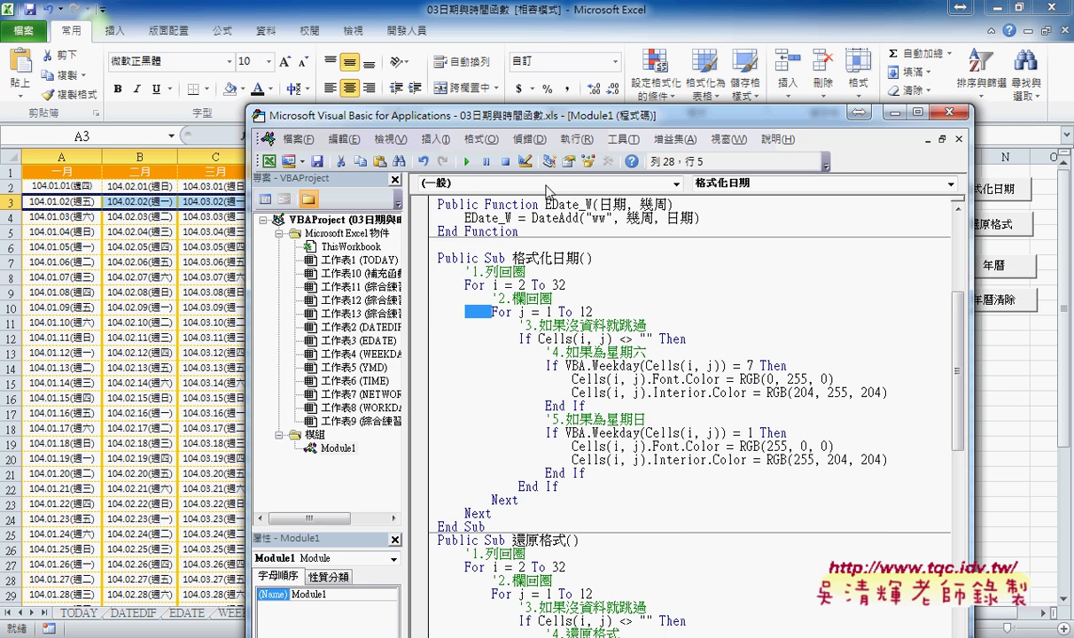
Step: Run 格式化日期 to colour Saturdays green on light green and Sundays red on pink
{"action": "mouse_move", "coordinate": [551, 123]}
{"action": "left_mouse_down"}
{"action": "mouse_move", "coordinate": [557, 8]}
{"action": "mouse_move", "coordinate": [849, 137]}
{"action": "left_mouse_up"}
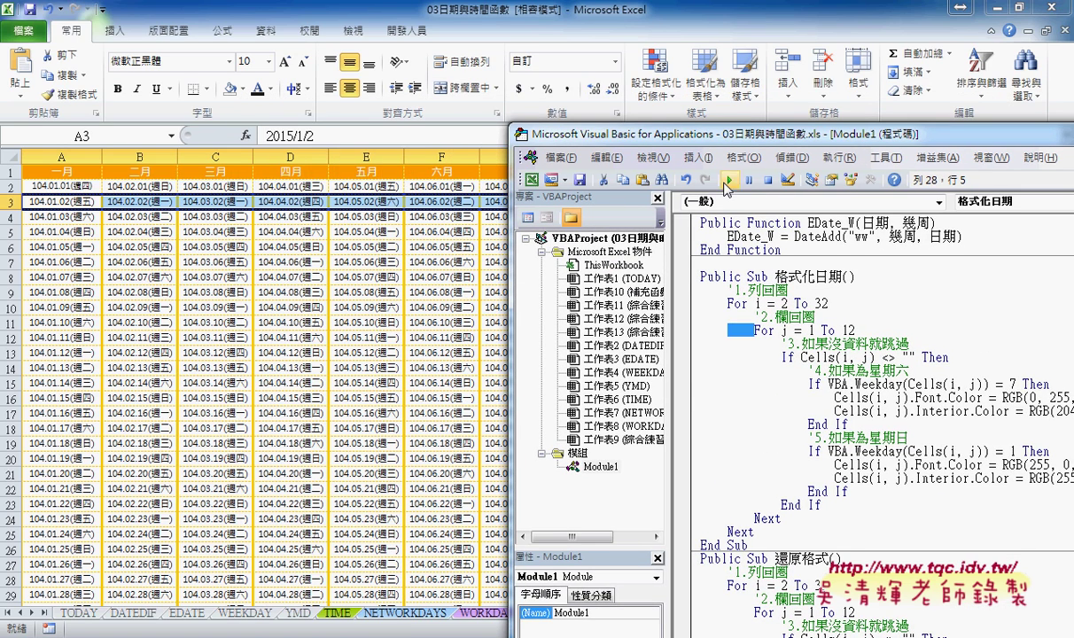
{"action": "left_click", "coordinate": [728, 181]}
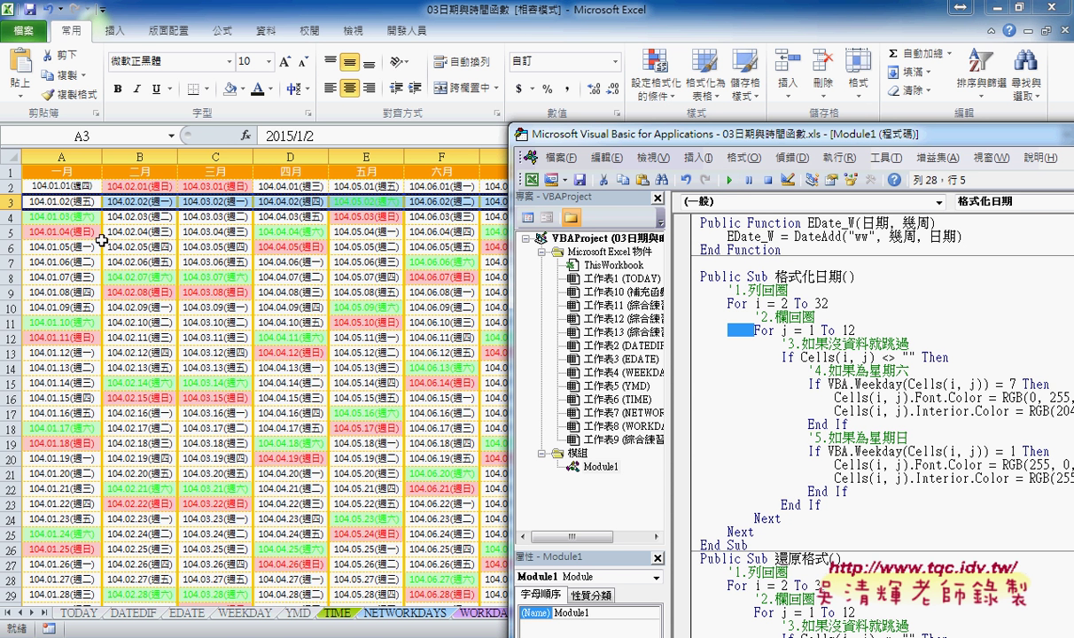
{"action": "mouse_move", "coordinate": [611, 134]}
{"action": "left_mouse_down"}
{"action": "mouse_move", "coordinate": [510, 78]}
{"action": "mouse_move", "coordinate": [301, 20]}
{"action": "left_mouse_up"}
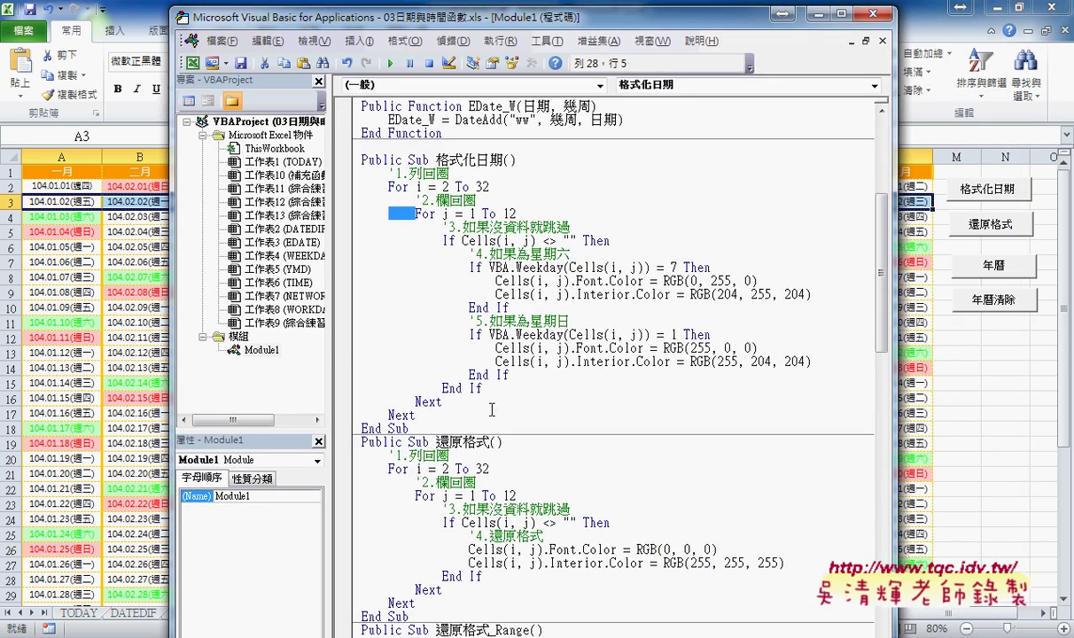
Step: Paste 格式化日期's two weekend If-blocks over the two colour lines in 還原格式
{"action": "scroll", "coordinate": [466, 388], "scroll_direction": "down", "scroll_amount": 1}
{"action": "mouse_move", "coordinate": [407, 387]}
{"action": "left_mouse_down"}
{"action": "mouse_move", "coordinate": [363, 106]}
{"action": "mouse_move", "coordinate": [357, 116]}
{"action": "left_mouse_up"}
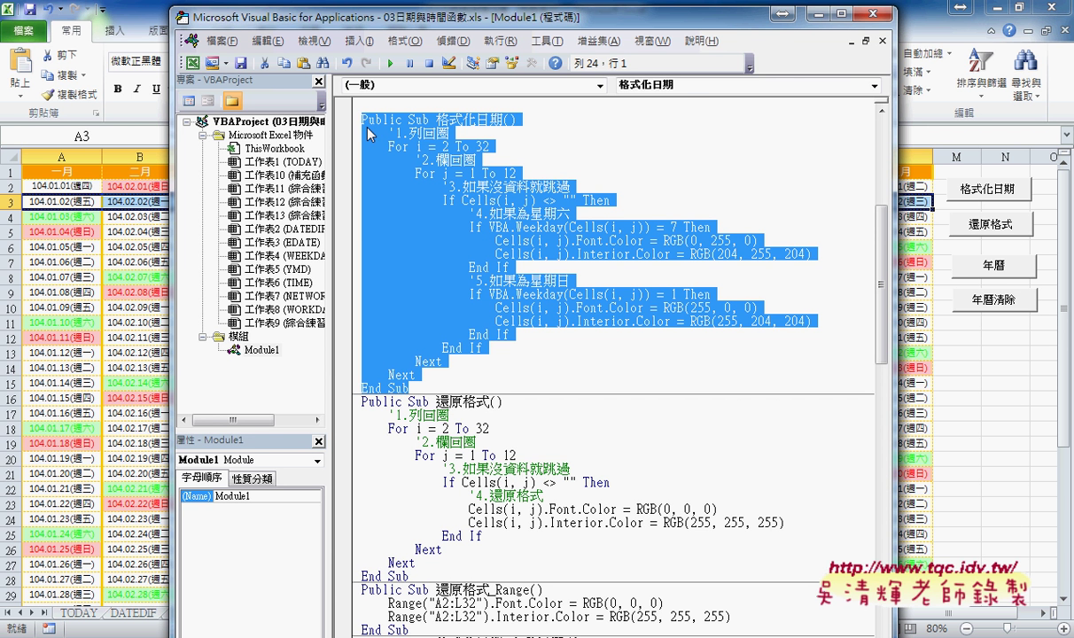
{"action": "left_click_drag", "start_coordinate": [408, 576], "coordinate": [358, 400]}
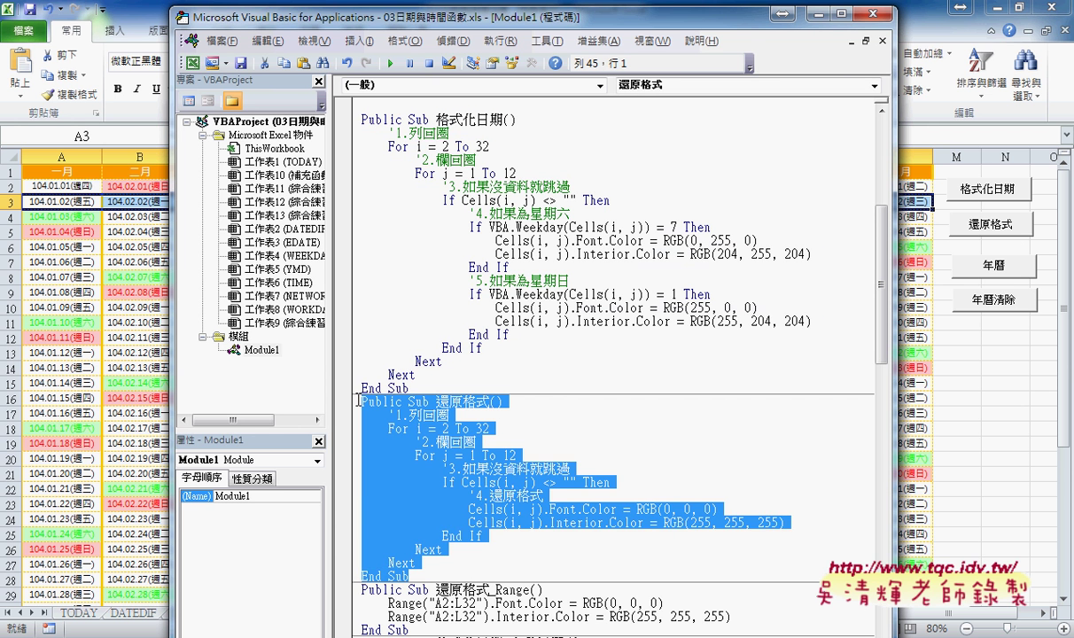
{"action": "left_click", "coordinate": [454, 468]}
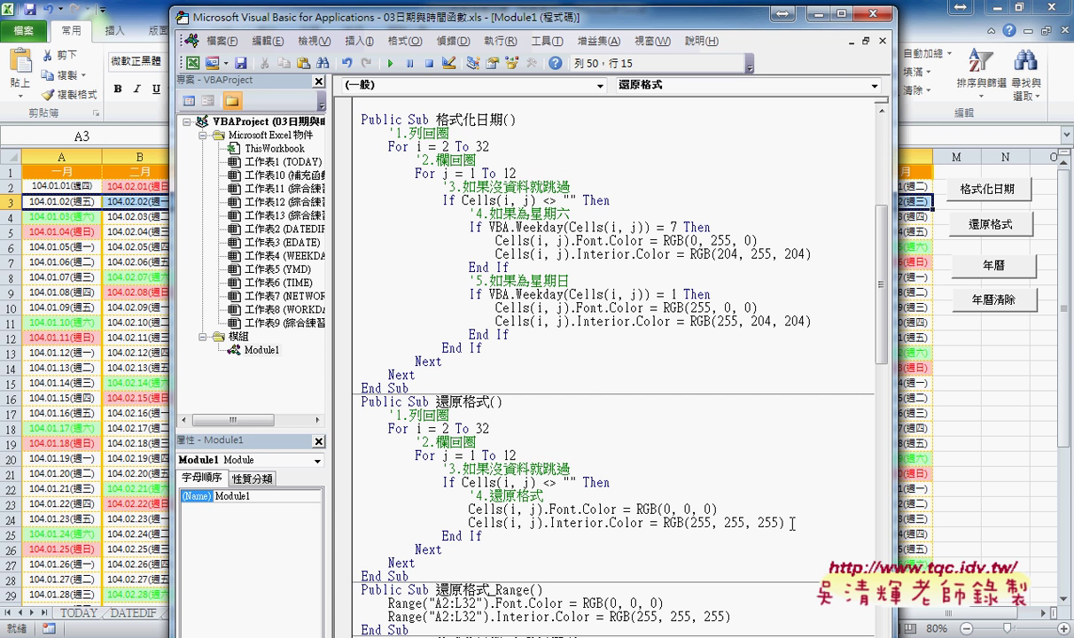
{"action": "left_click", "coordinate": [519, 335]}
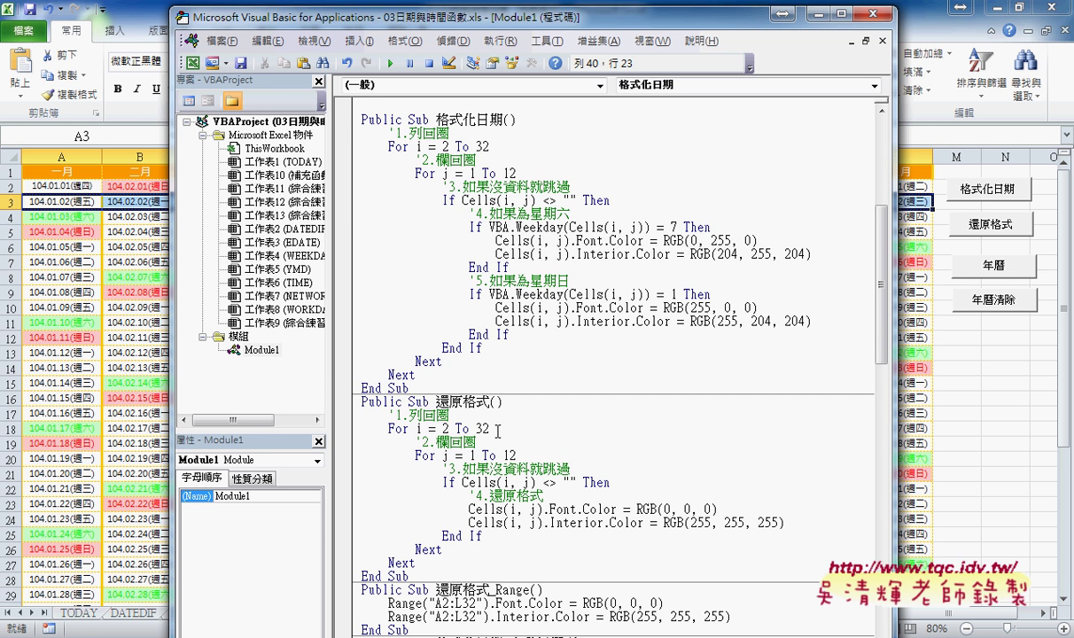
{"action": "mouse_move", "coordinate": [519, 335]}
{"action": "left_mouse_down"}
{"action": "mouse_move", "coordinate": [450, 242]}
{"action": "mouse_move", "coordinate": [336, 215]}
{"action": "left_mouse_up"}
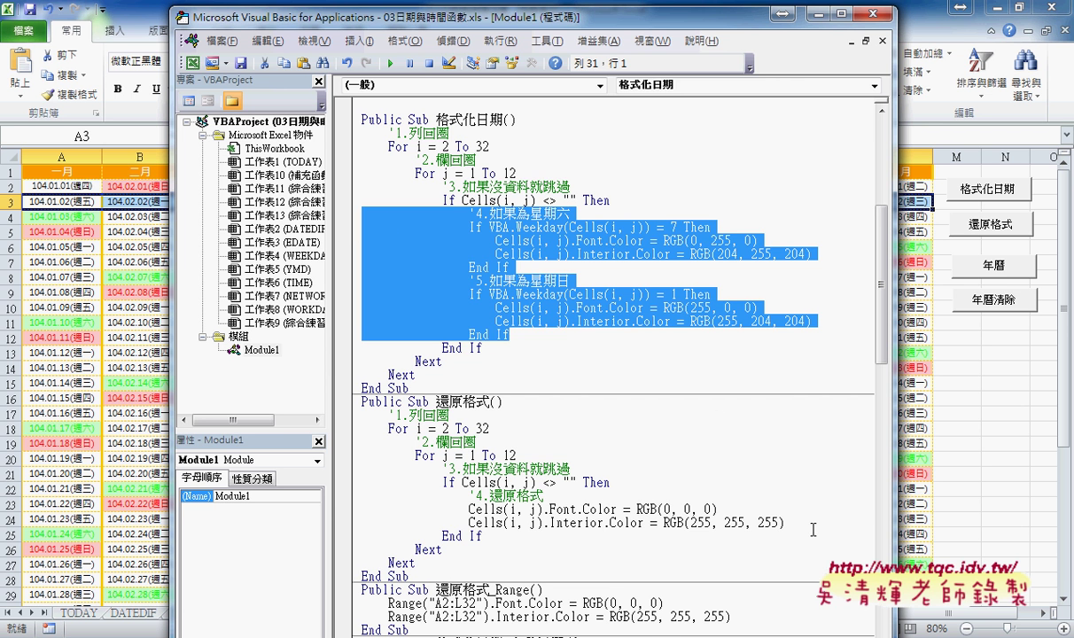
{"action": "left_click_drag", "start_coordinate": [813, 529], "coordinate": [345, 492]}
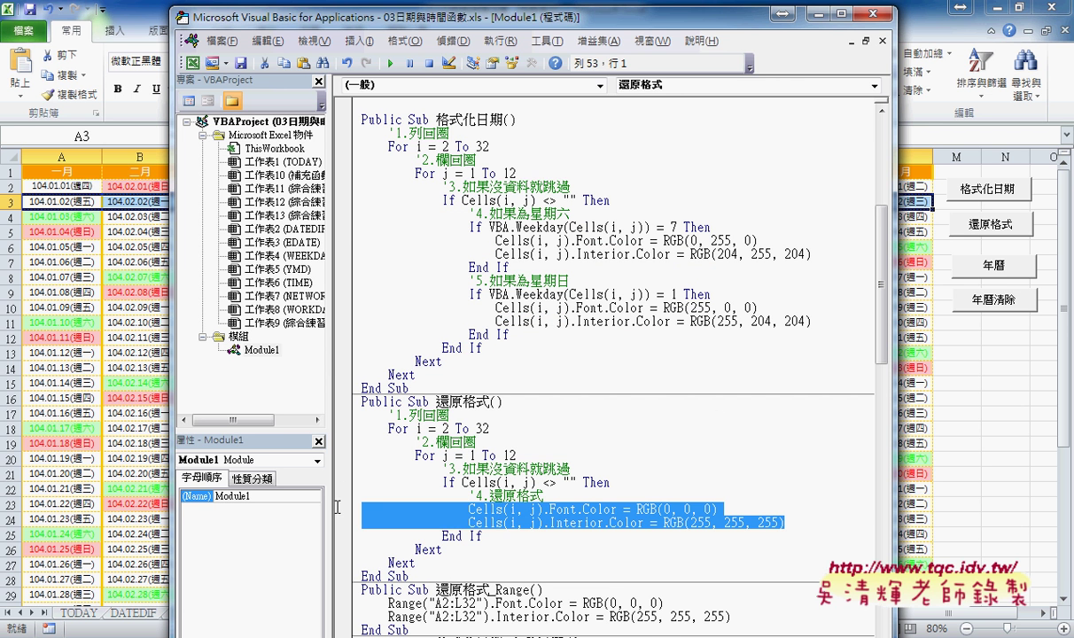
{"action": "type", "text": "'4.如果為星期六                 If VBA.Weekday(Cells(i, j)) = 7 Then                     Cells(i, j).Font.Color = RGB(0, 255, 0)                     Cells(i, j).Interior.Color = RGB(204, 255, 204)                 End If                 '5.如果為星期日                 If VBA.Weekday(Cells(i, j)) = 1 Then                     Cells(i, j).Font.Color = RGB(255, 0, 0)                     Cells(i, j).Interior.Color = RGB(255, 204, 204)                 End If"}
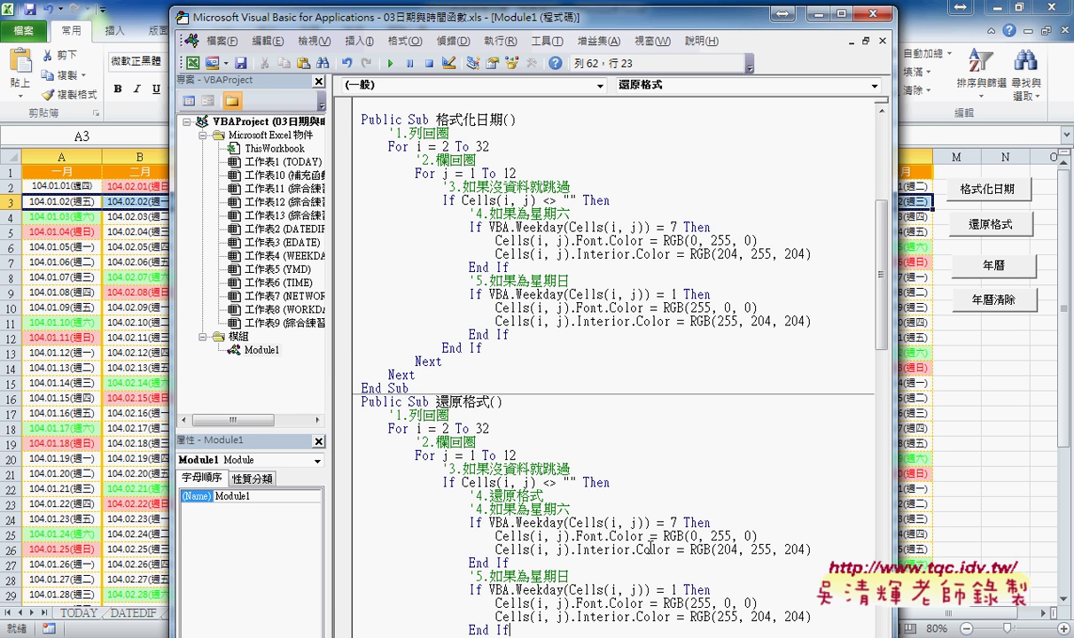
Step: Delete the pasted Saturday condition, extra End If and Sunday block, keeping the two colour lines
{"action": "scroll", "coordinate": [740, 507], "scroll_direction": "down", "scroll_amount": 1}
{"action": "scroll", "coordinate": [789, 504], "scroll_direction": "down", "scroll_amount": 1}
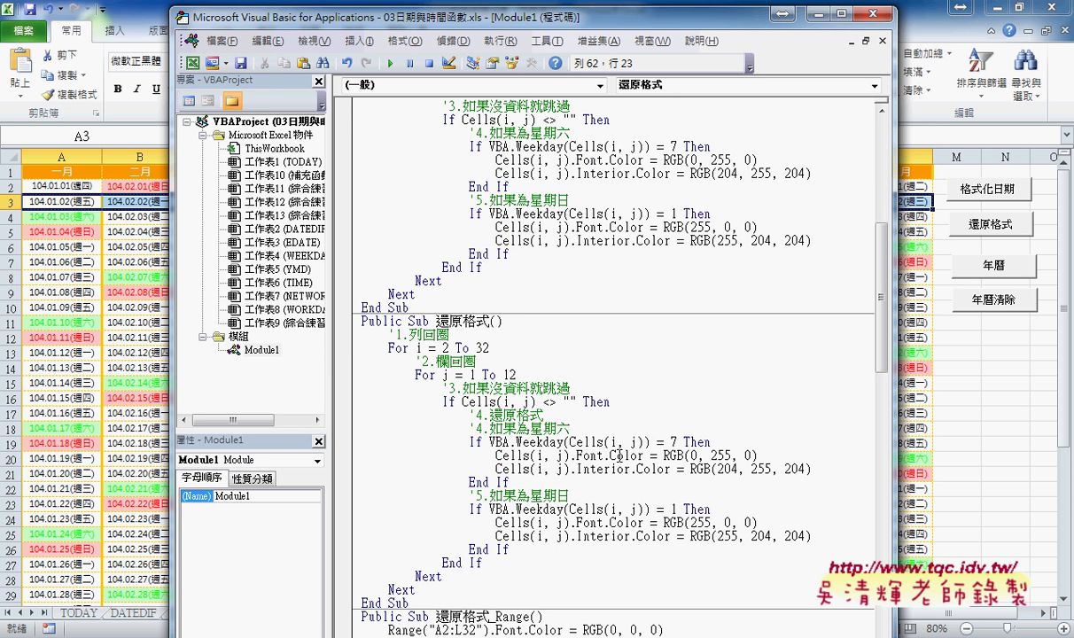
{"action": "left_click_drag", "start_coordinate": [711, 441], "coordinate": [340, 429]}
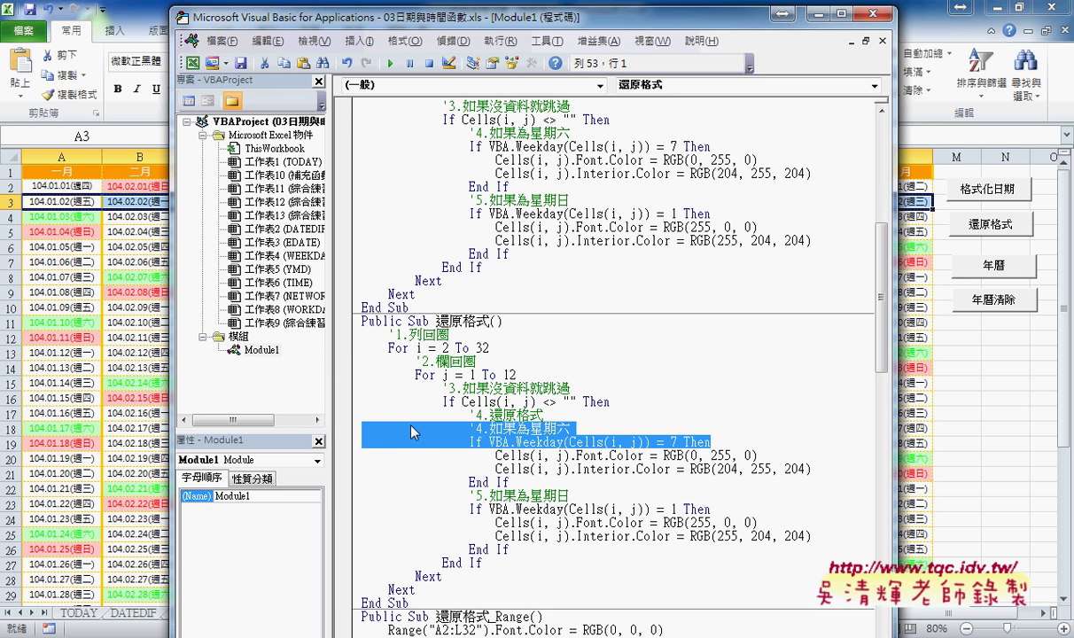
{"action": "key", "text": "Delete"}
{"action": "key", "text": "Delete"}
{"action": "left_click_drag", "start_coordinate": [523, 458], "coordinate": [341, 455]}
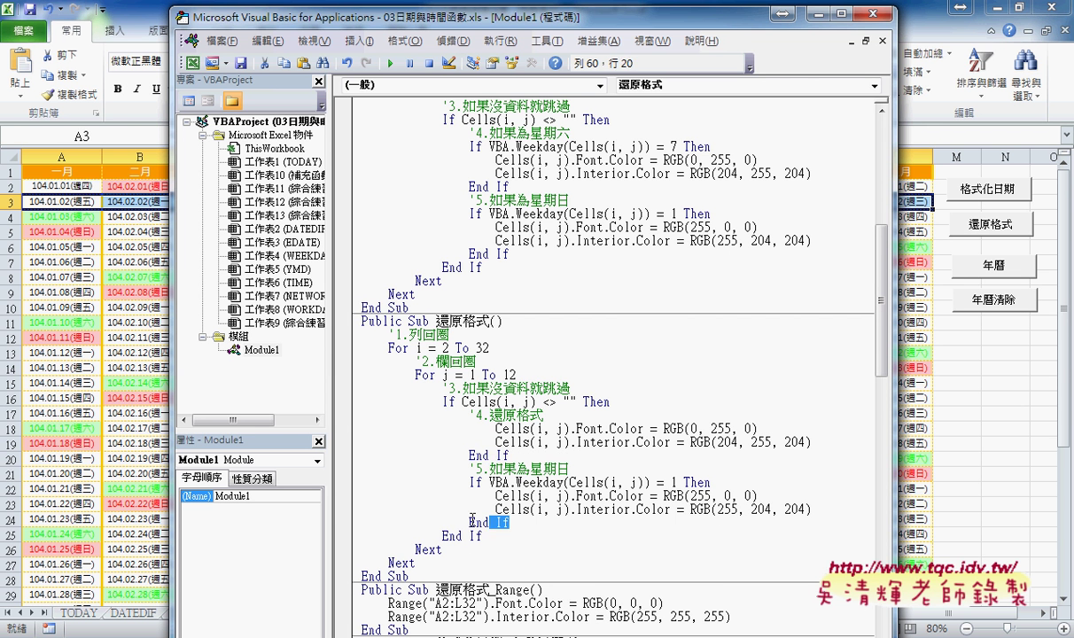
{"action": "left_click_drag", "start_coordinate": [528, 522], "coordinate": [360, 522]}
{"action": "key", "text": "Delete"}
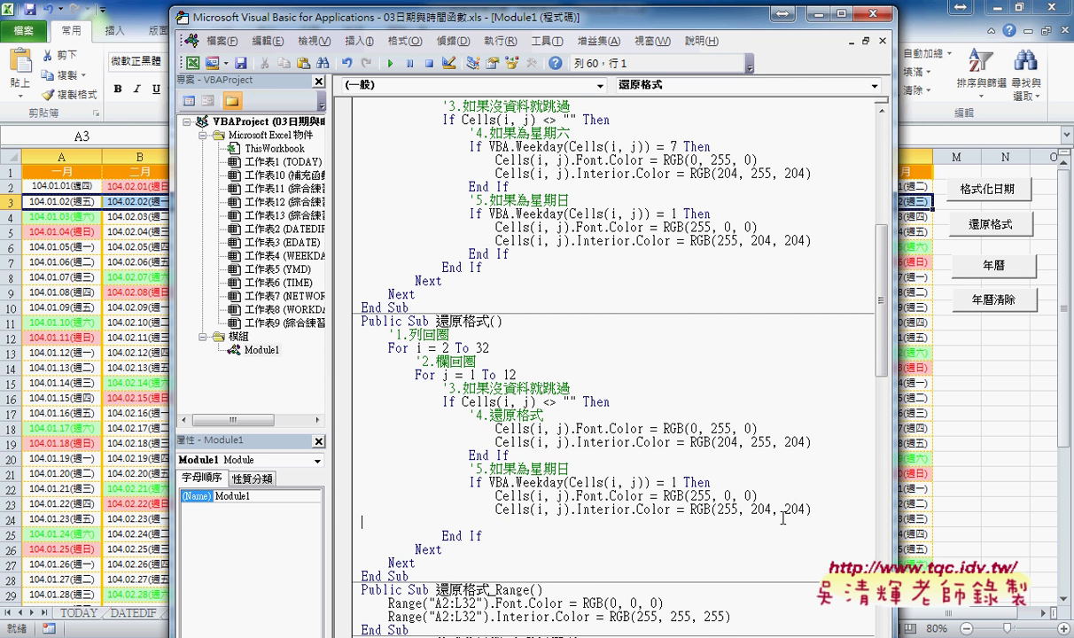
{"action": "left_click_drag", "start_coordinate": [813, 510], "coordinate": [336, 471]}
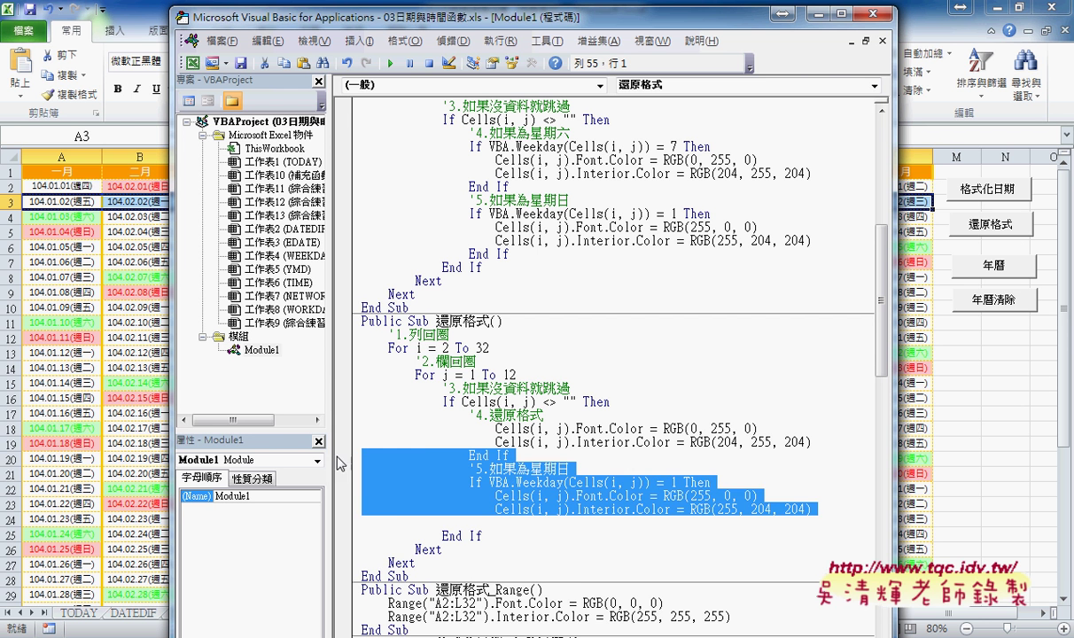
{"action": "key", "text": "Delete"}
{"action": "key", "text": "Delete"}
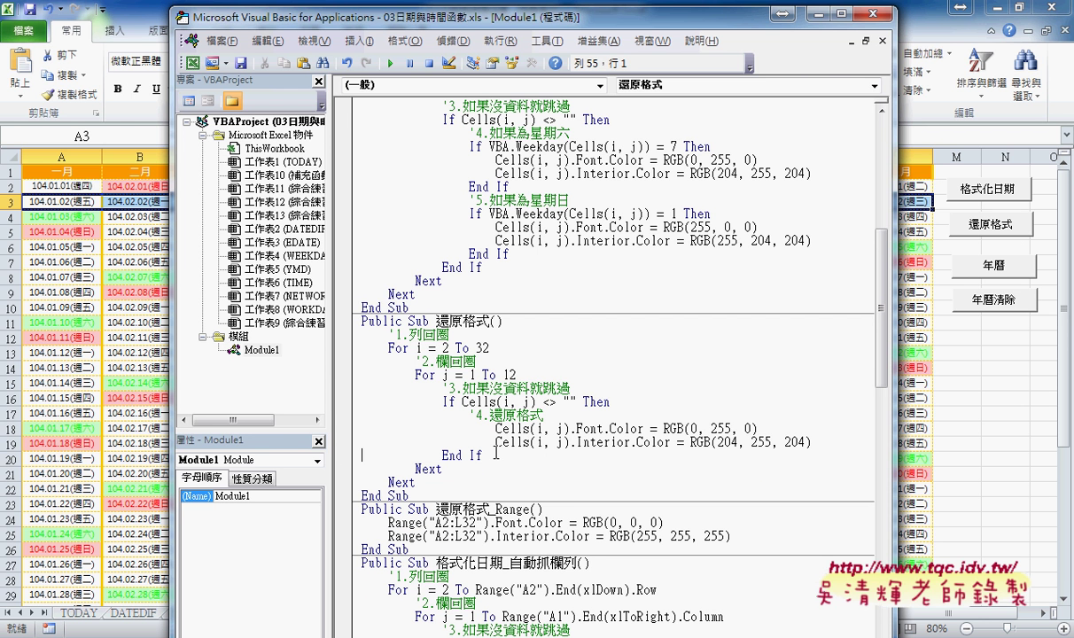
{"action": "left_click_drag", "start_coordinate": [812, 441], "coordinate": [355, 428]}
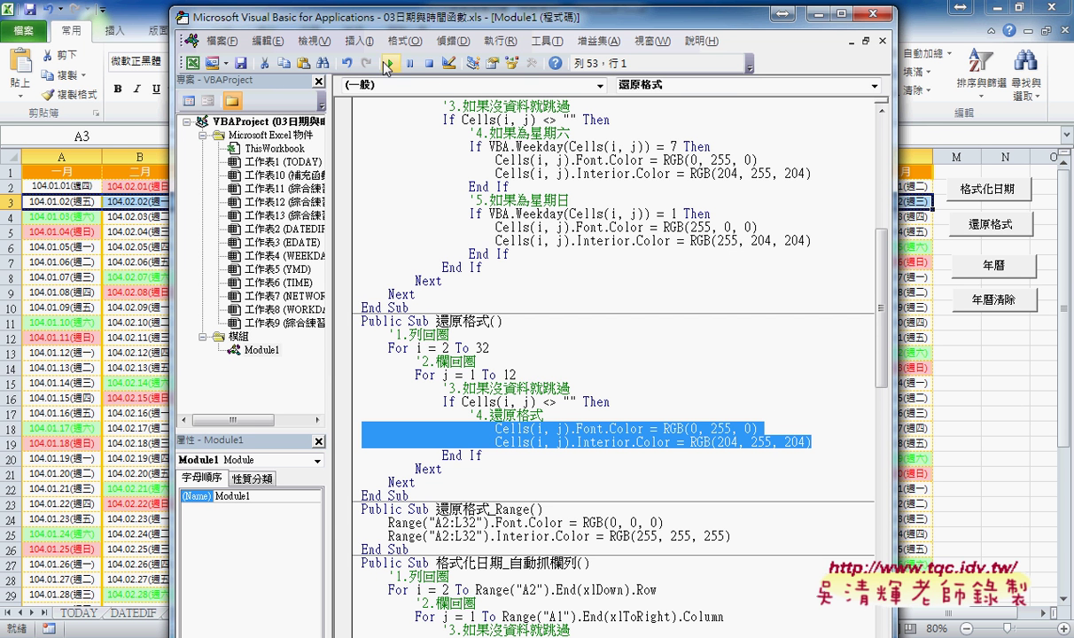
Step: Show the 編輯 (Edit) toolbar and dock it with the other VBA toolbars
{"action": "right_click", "coordinate": [388, 66]}
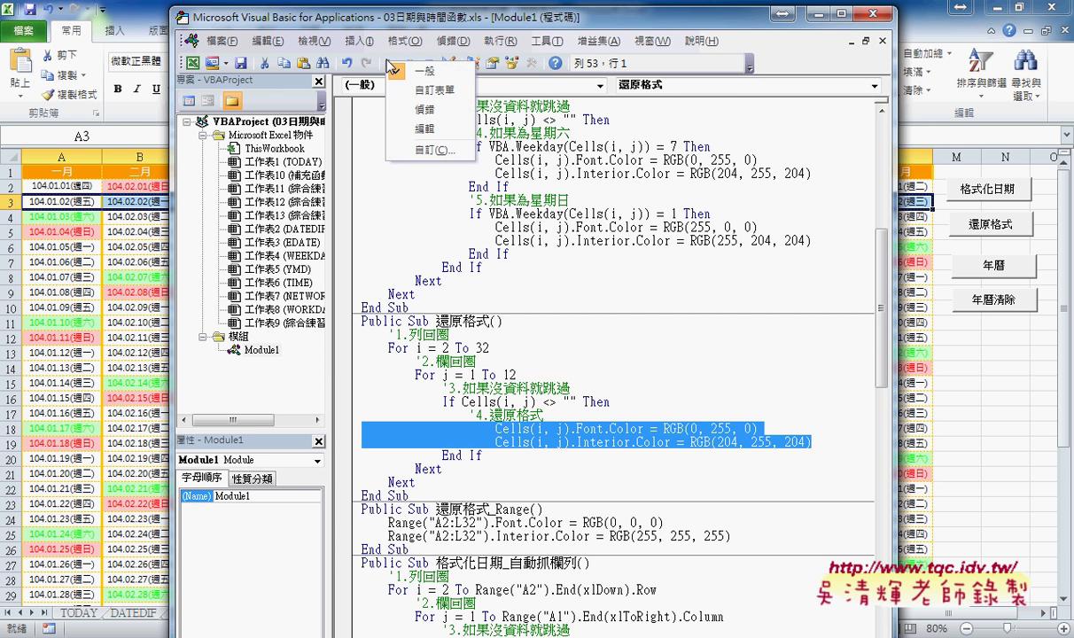
{"action": "left_click", "coordinate": [424, 128]}
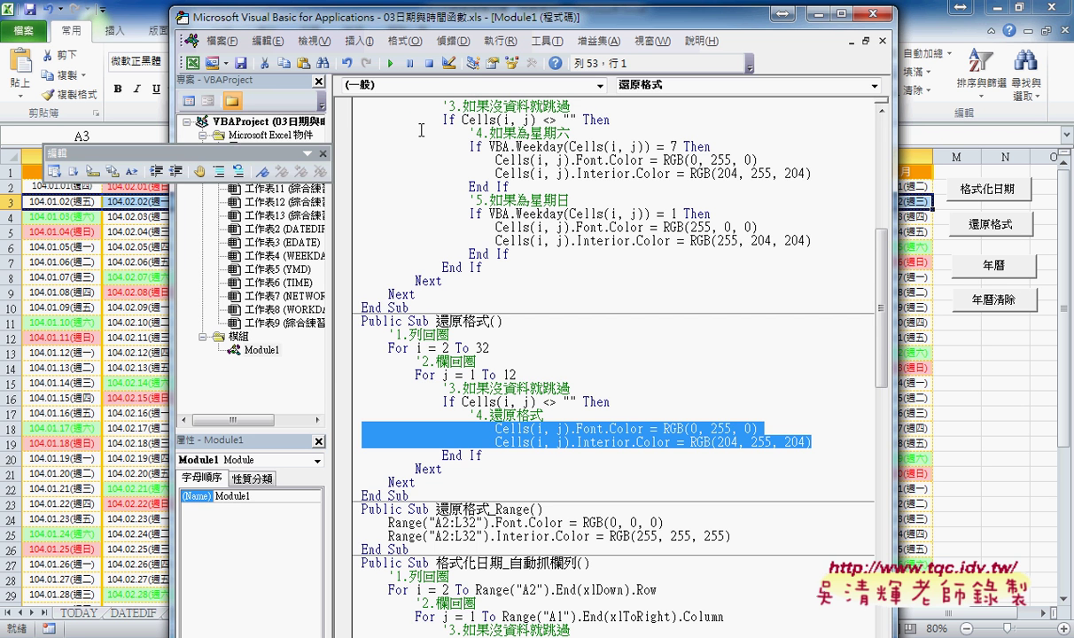
{"action": "left_click_drag", "start_coordinate": [267, 157], "coordinate": [357, 89]}
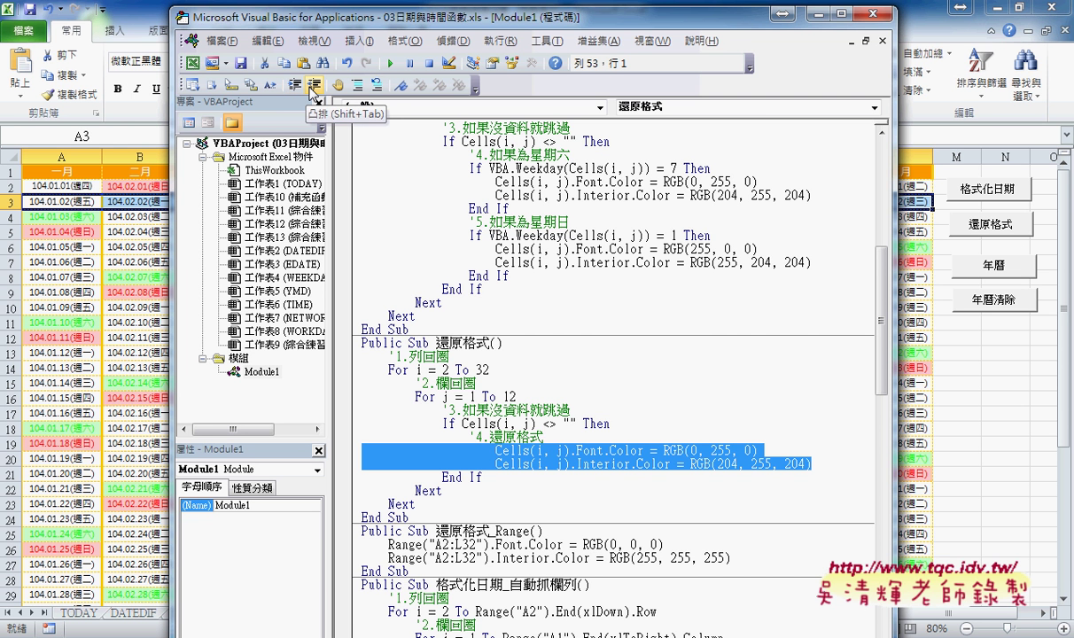
Step: Outdent the two 還原格式 colour lines to align with the '4.還原格式 comment
{"action": "left_click", "coordinate": [314, 85]}
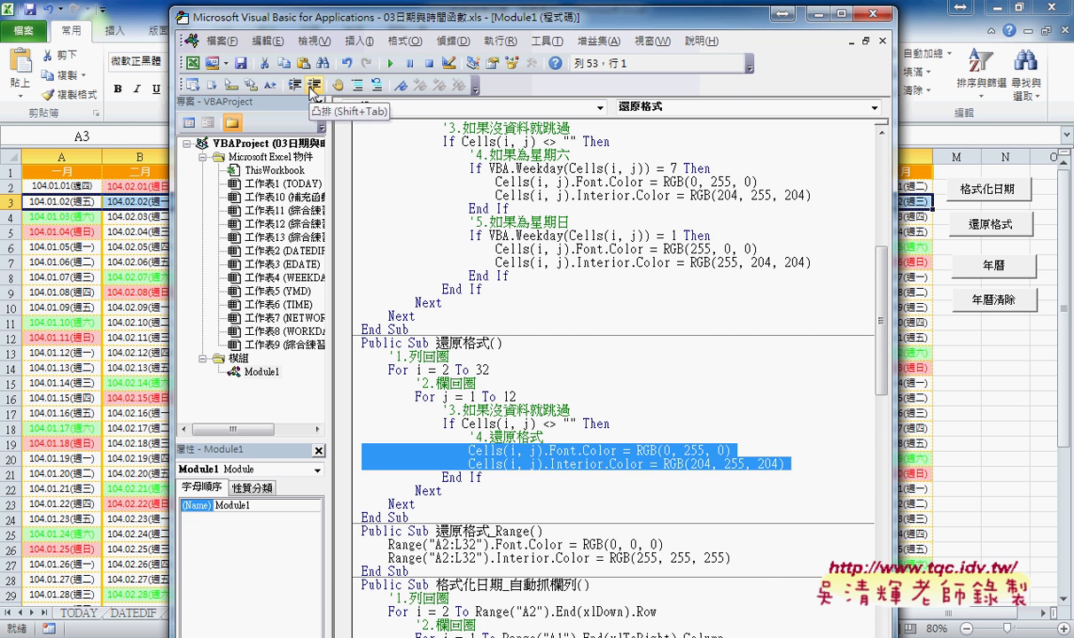
{"action": "left_click", "coordinate": [295, 85]}
{"action": "left_click", "coordinate": [313, 85]}
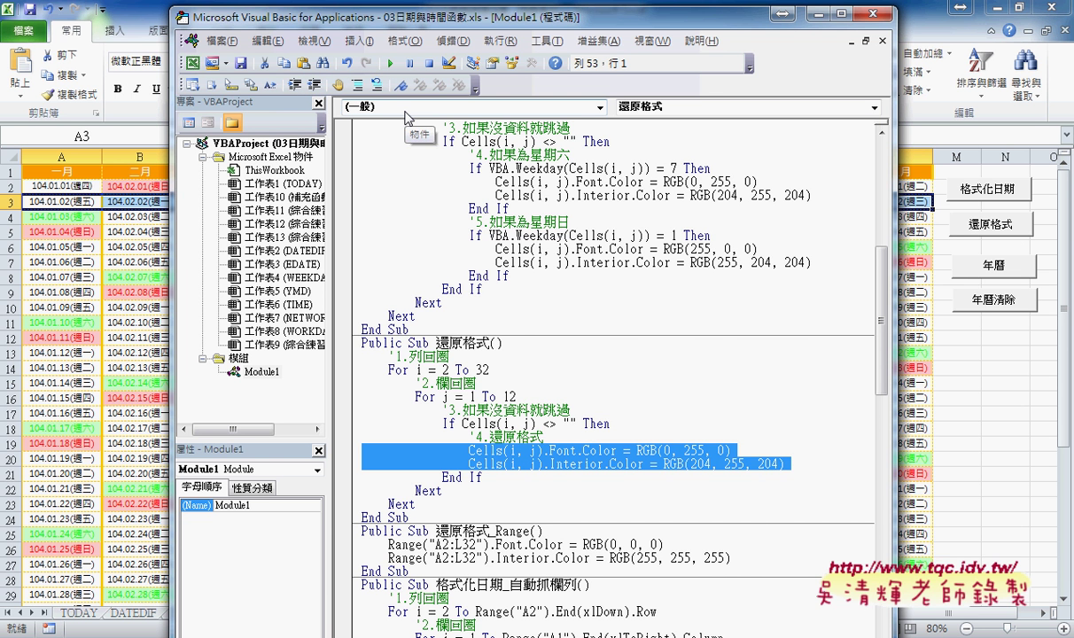
{"action": "key", "text": "Tab"}
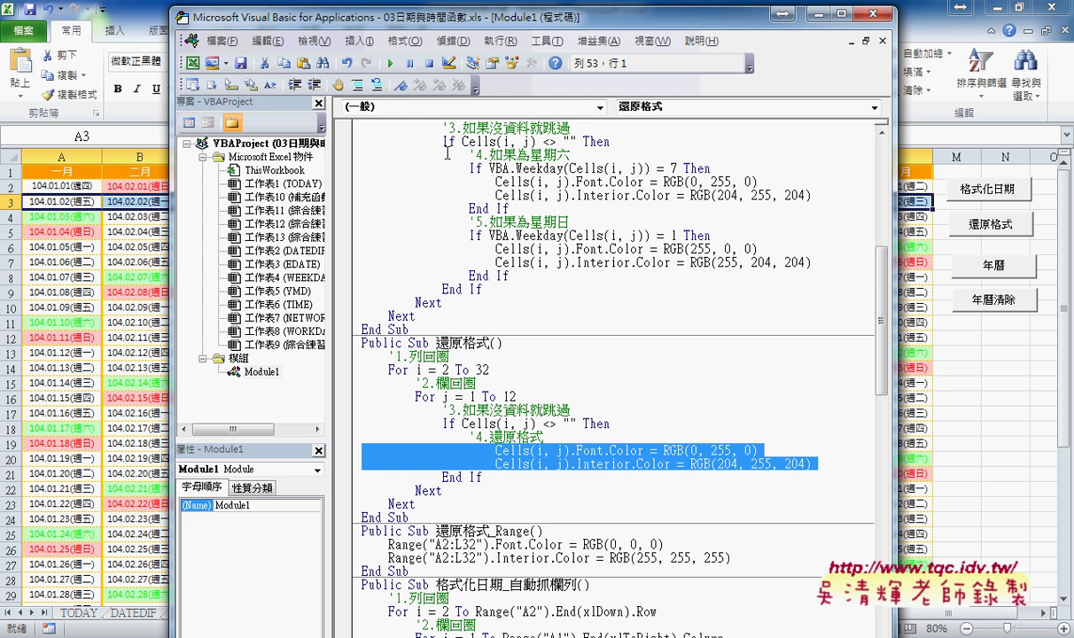
{"action": "key", "text": "shift+Tab"}
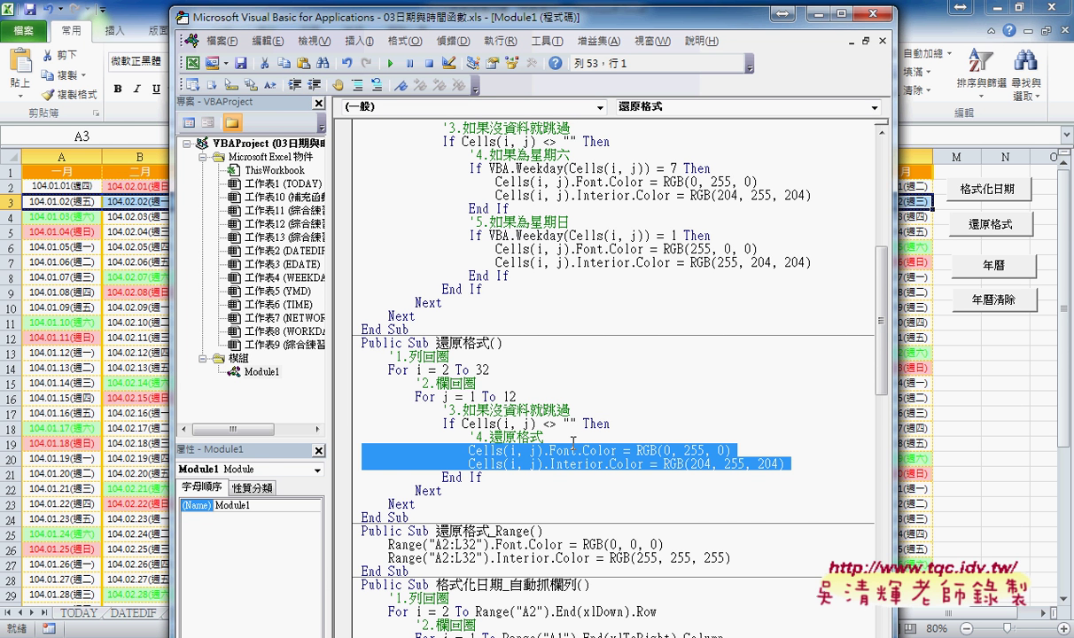
{"action": "left_click", "coordinate": [535, 463]}
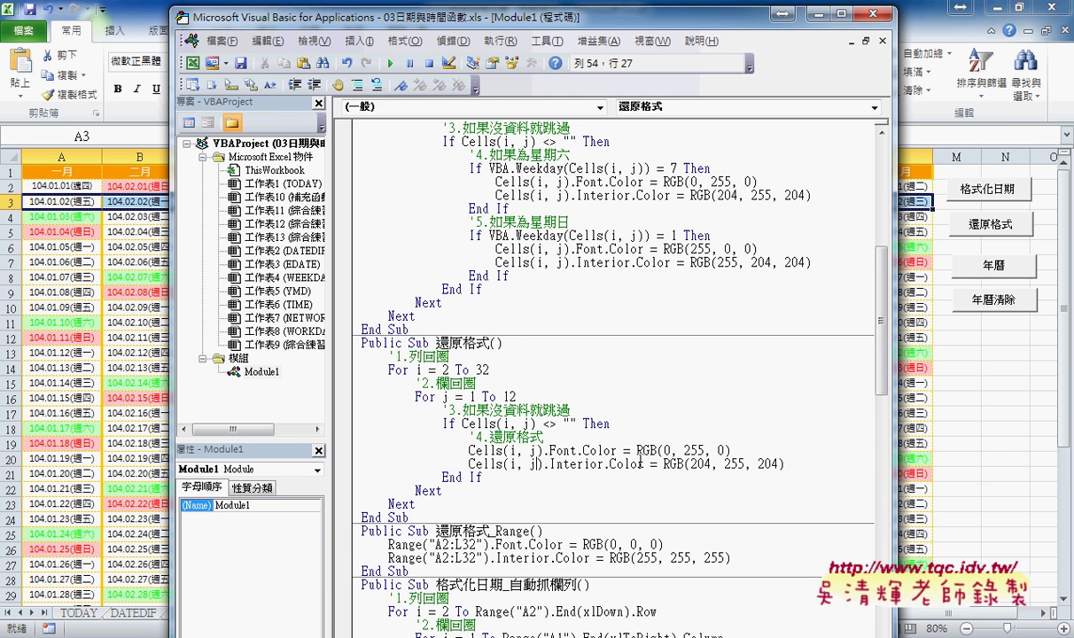
Step: Change 還原格式's font colour to RGB(0, 0, 0) and its fill to RGB(255, 255, 255)
{"action": "left_click_drag", "start_coordinate": [489, 24], "coordinate": [612, 24]}
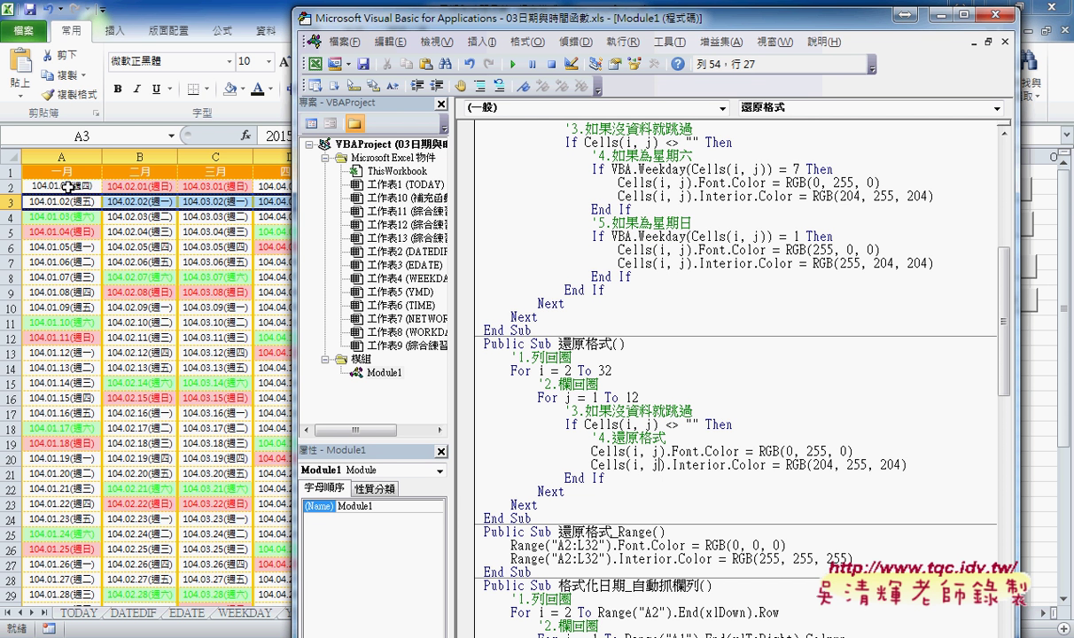
{"action": "double_click", "coordinate": [816, 451]}
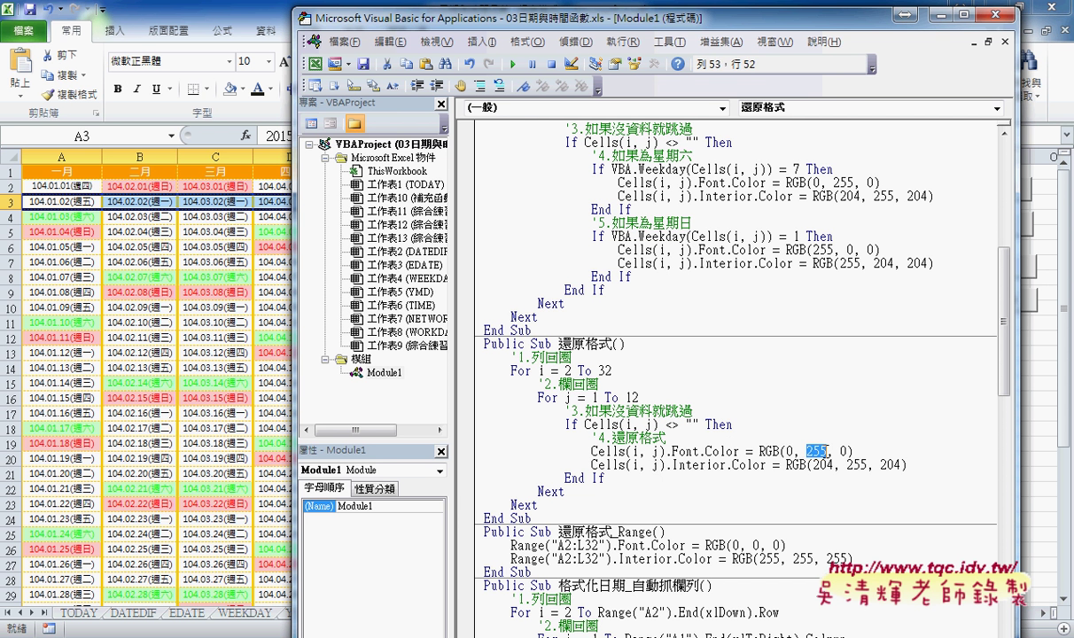
{"action": "type", "text": "0"}
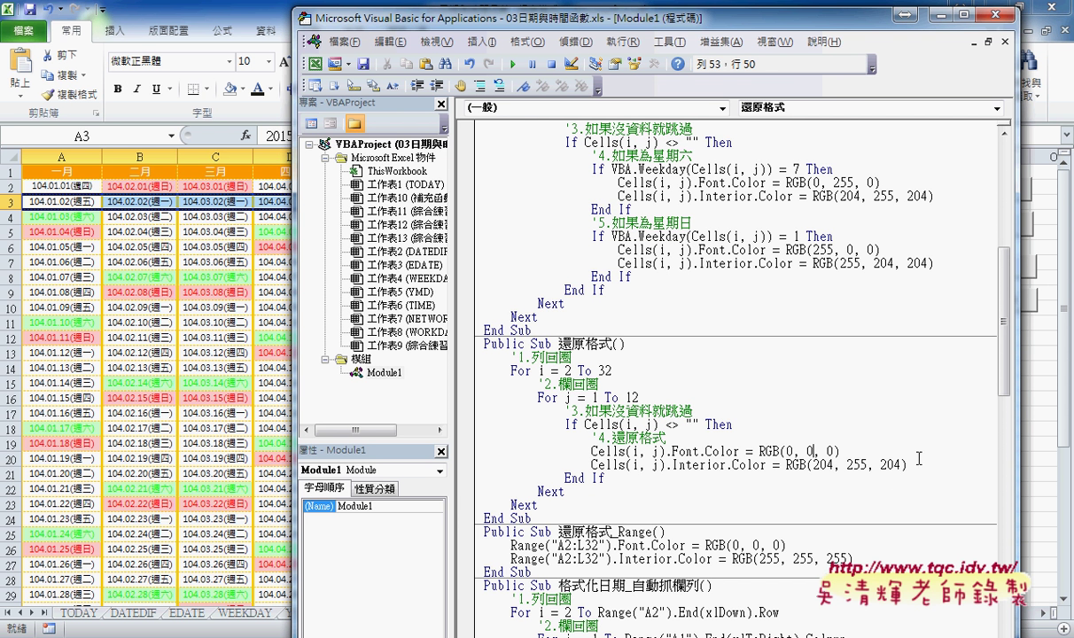
{"action": "double_click", "coordinate": [823, 465]}
{"action": "type", "text": "255"}
{"action": "key", "text": "ctrl+Right"}
{"action": "key", "text": "ctrl+shift+Right"}
{"action": "type", "text": "255"}
{"action": "left_click", "coordinate": [260, 12]}
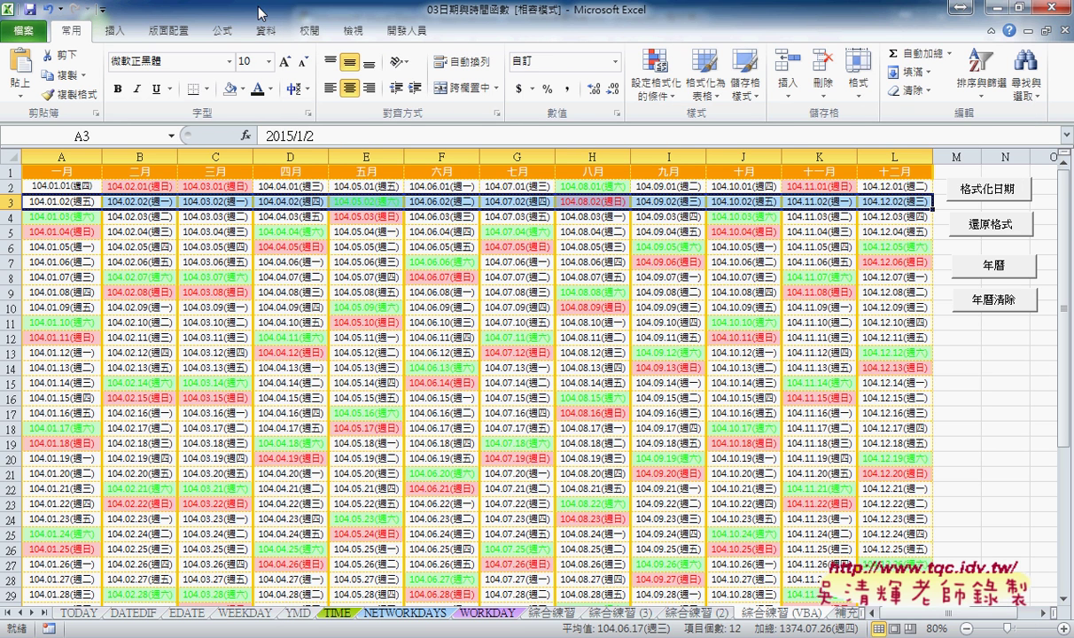
{"action": "left_click", "coordinate": [243, 89]}
{"action": "left_click", "coordinate": [279, 257]}
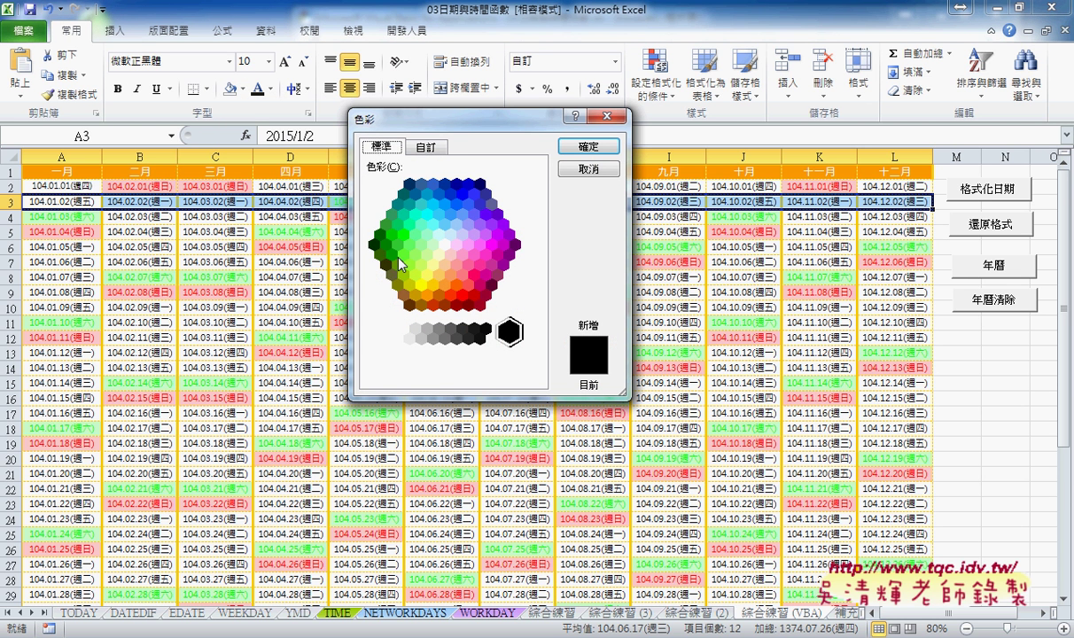
{"action": "left_click", "coordinate": [510, 331]}
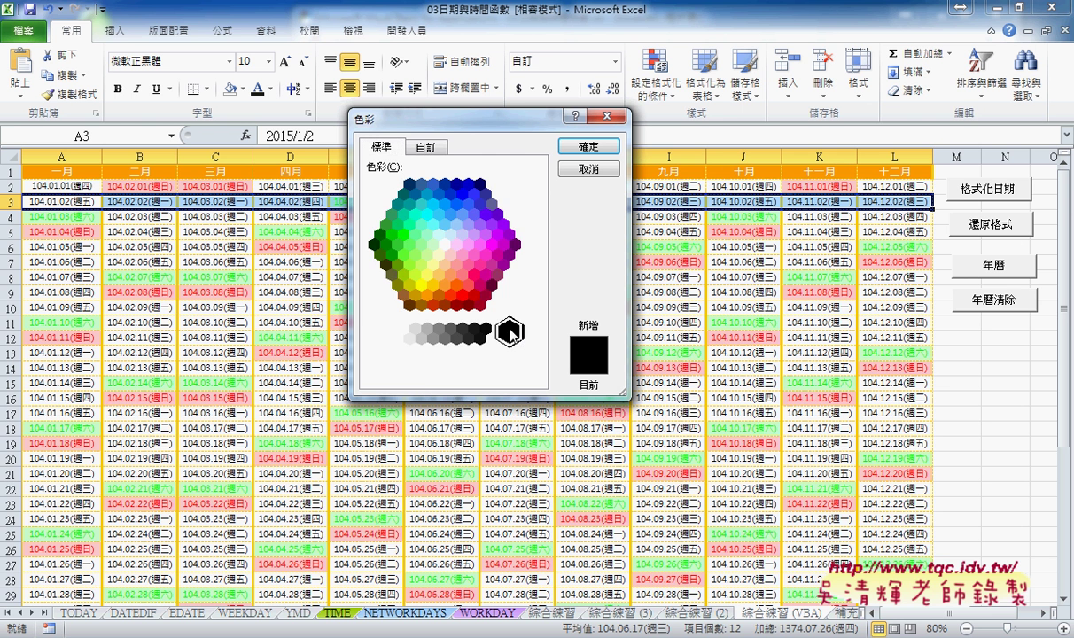
{"action": "left_click", "coordinate": [411, 144]}
{"action": "left_click", "coordinate": [379, 146]}
{"action": "left_click", "coordinate": [445, 245]}
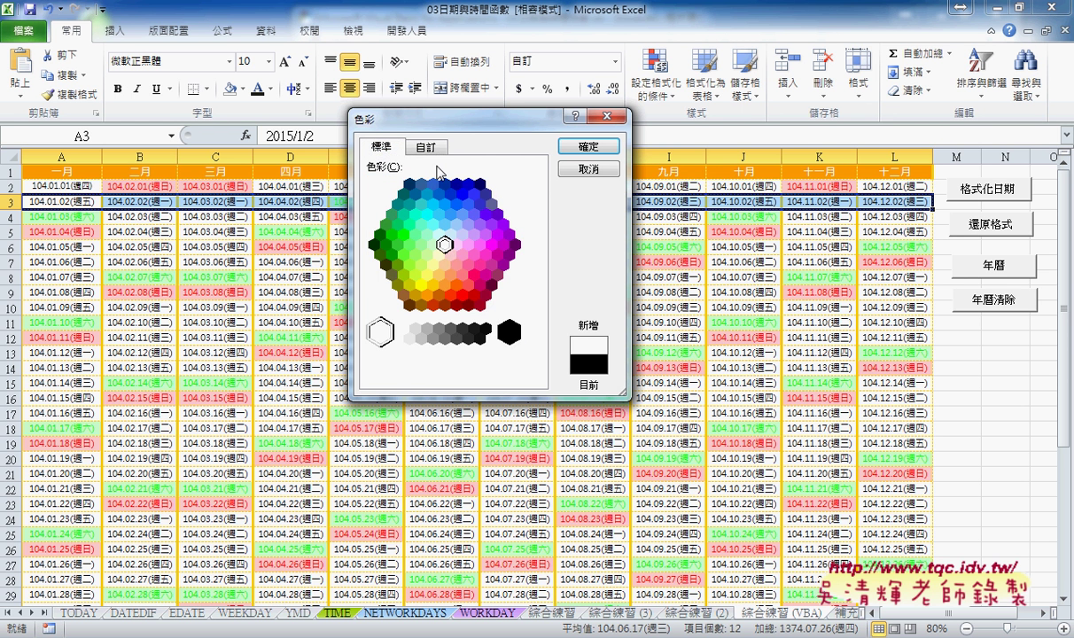
{"action": "left_click", "coordinate": [411, 146]}
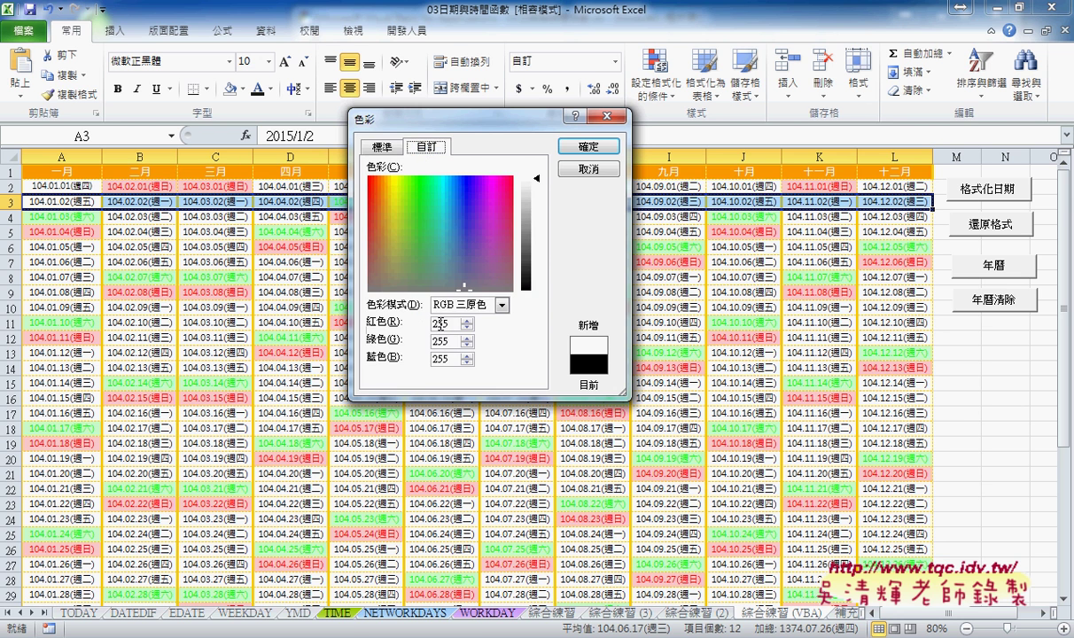
{"action": "left_click", "coordinate": [587, 168]}
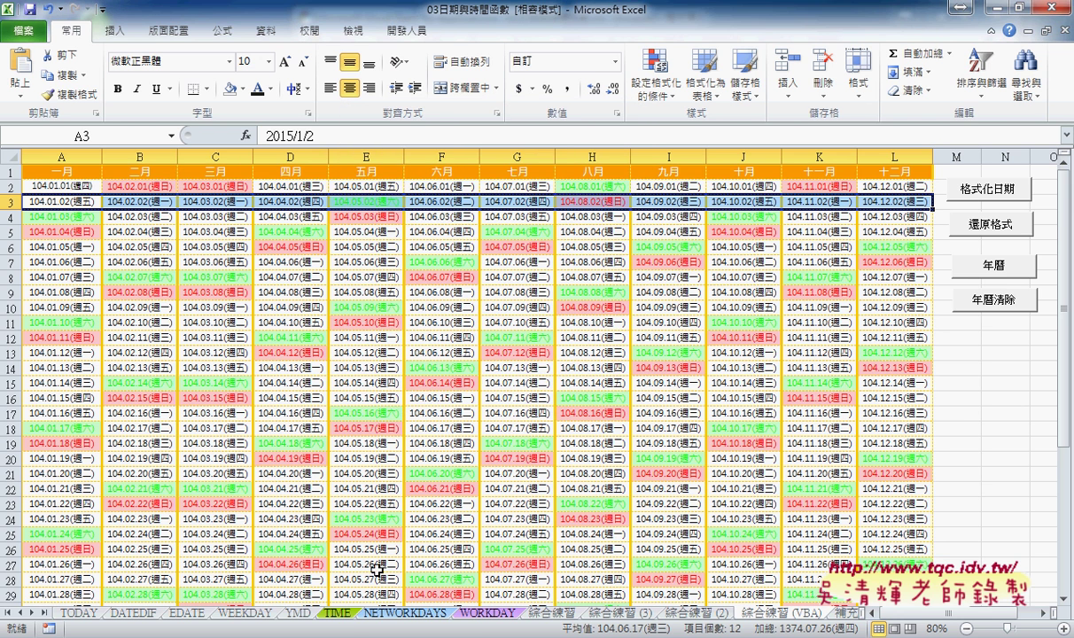
Step: Run the 還原格式 macro from the VBA editor on the calendar
{"action": "mouse_move", "coordinate": [321, 553]}
{"action": "left_click", "coordinate": [358, 575]}
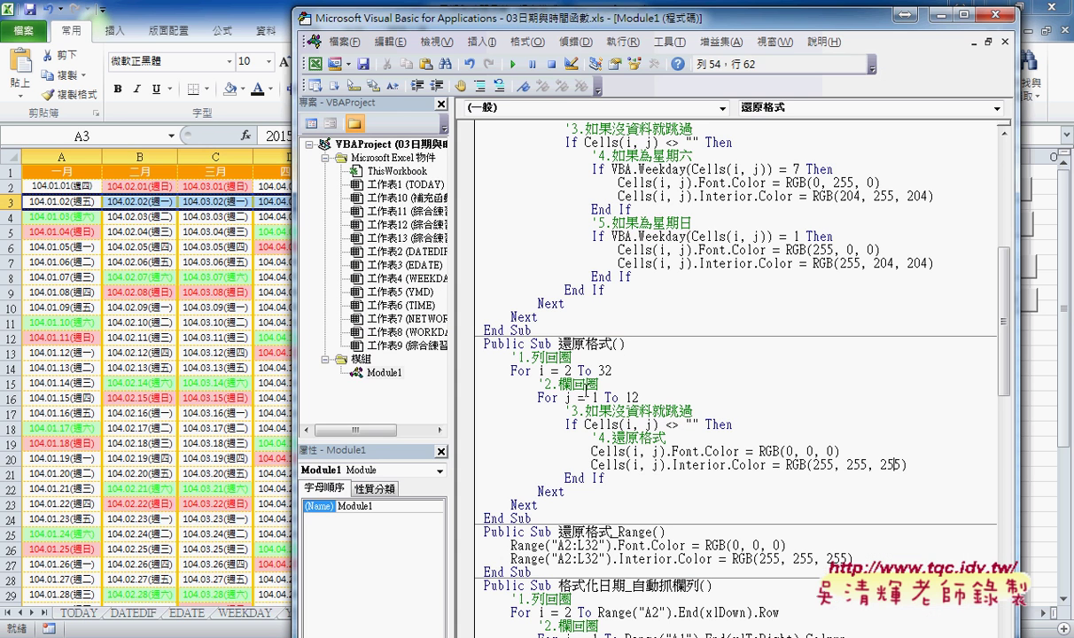
{"action": "left_click", "coordinate": [657, 451]}
{"action": "left_click", "coordinate": [510, 63]}
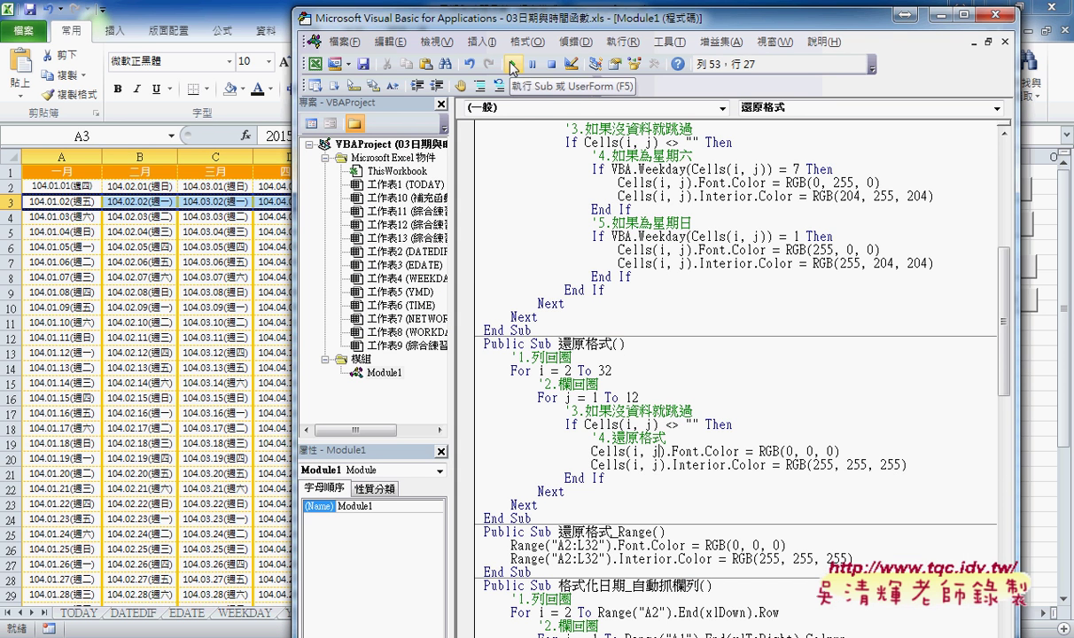
Step: Run 格式化日期 to colour the weekends, then 還原格式 again to restore black on white
{"action": "left_click_drag", "start_coordinate": [501, 20], "coordinate": [718, 14]}
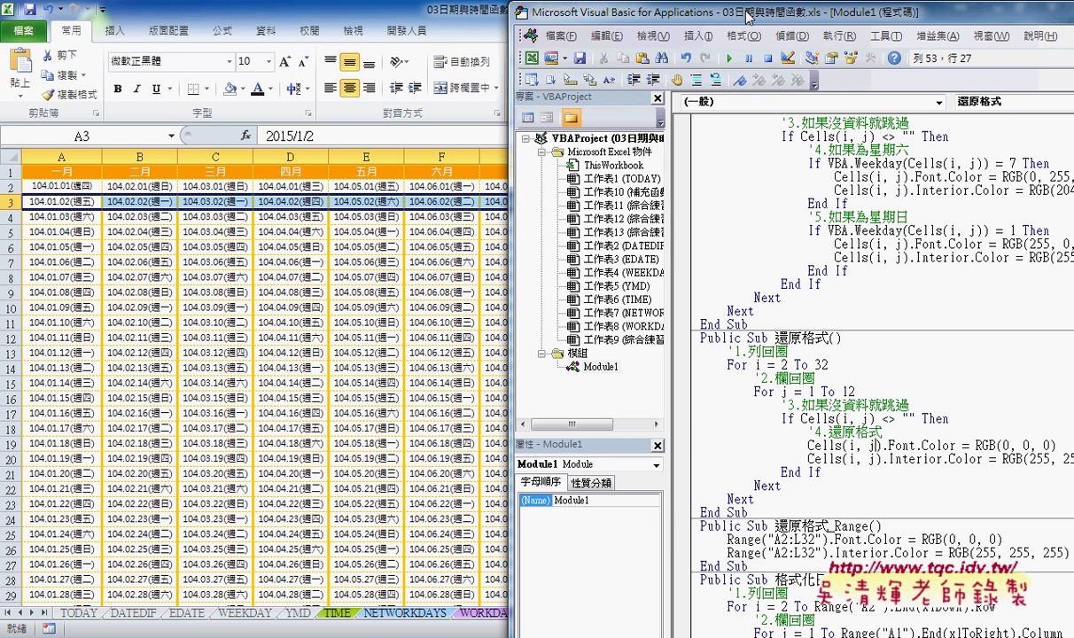
{"action": "left_click", "coordinate": [800, 246]}
{"action": "left_click", "coordinate": [730, 58]}
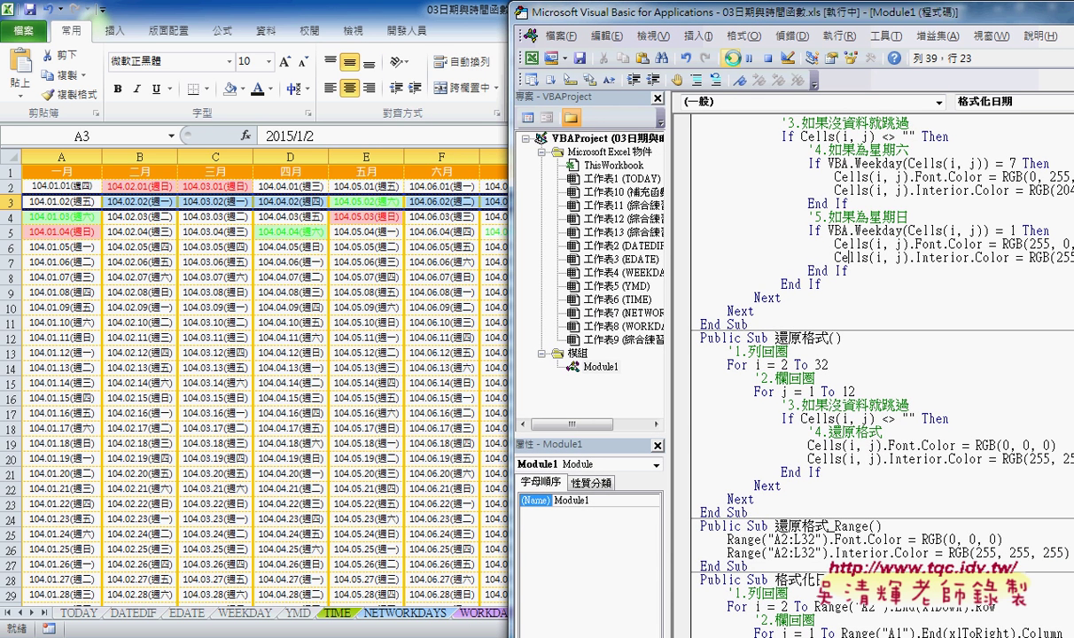
{"action": "left_click", "coordinate": [813, 458]}
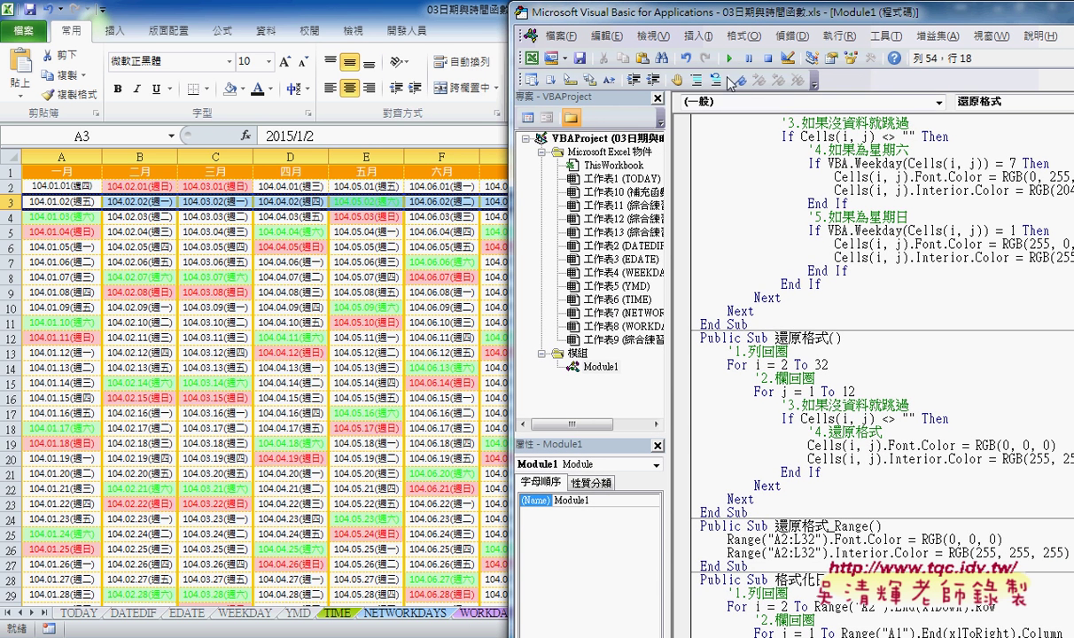
{"action": "left_click", "coordinate": [729, 57]}
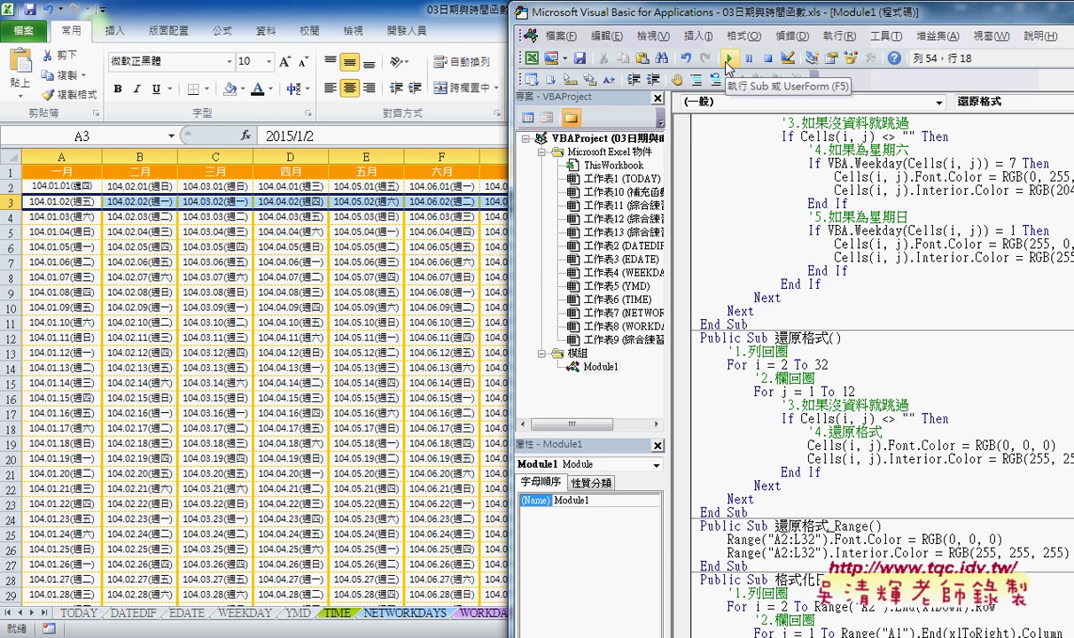
{"action": "left_click_drag", "start_coordinate": [684, 21], "coordinate": [477, 29]}
{"action": "scroll", "coordinate": [526, 238], "scroll_direction": "up", "scroll_amount": 2}
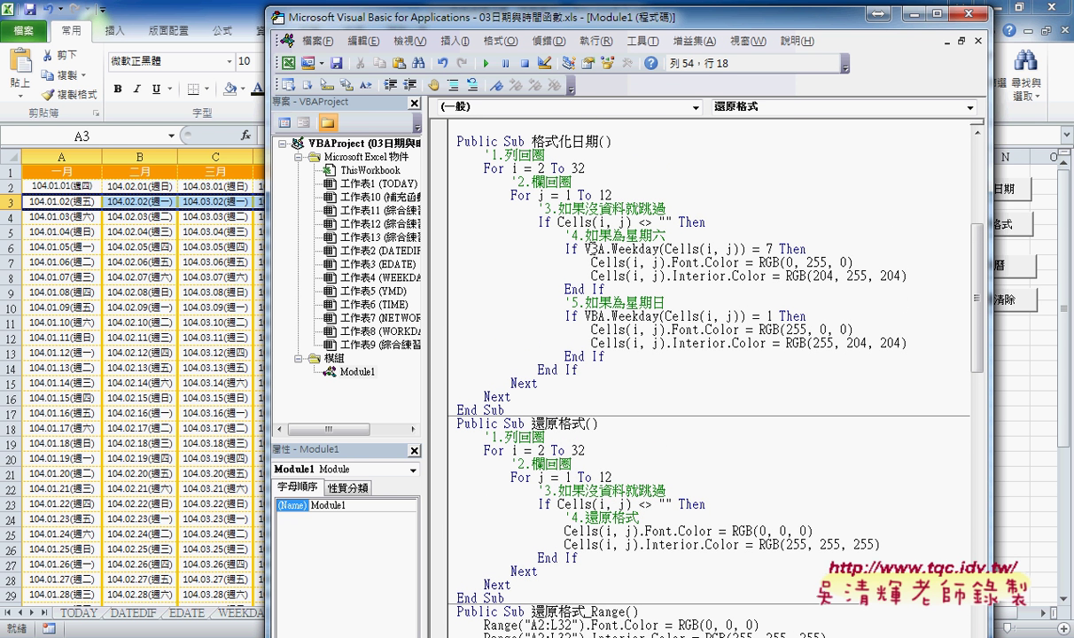
{"action": "left_click_drag", "start_coordinate": [585, 249], "coordinate": [780, 241]}
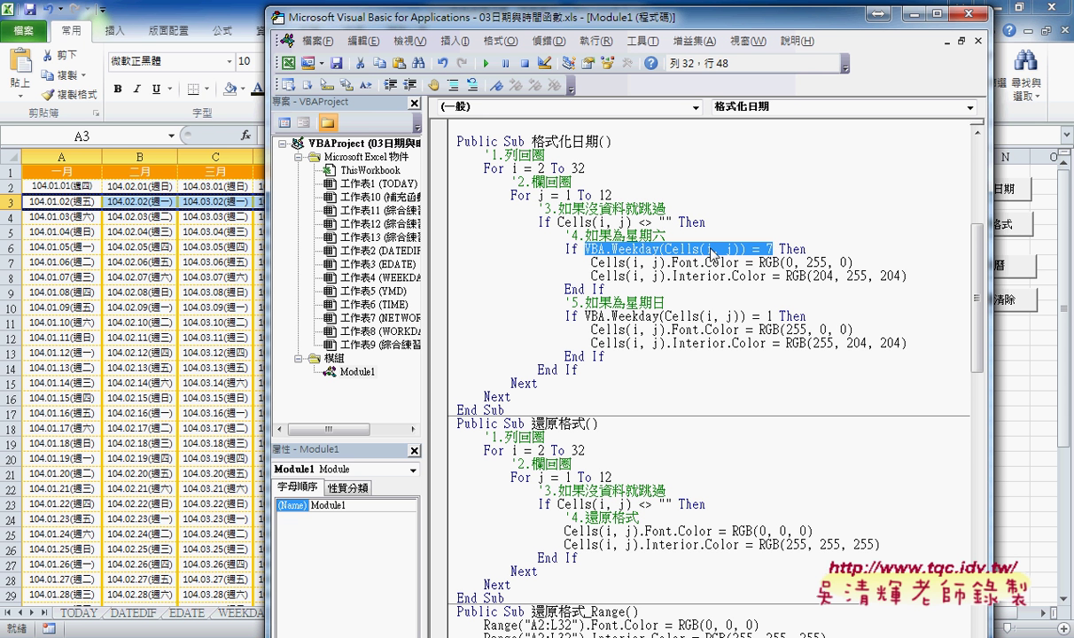
{"action": "left_click", "coordinate": [633, 316]}
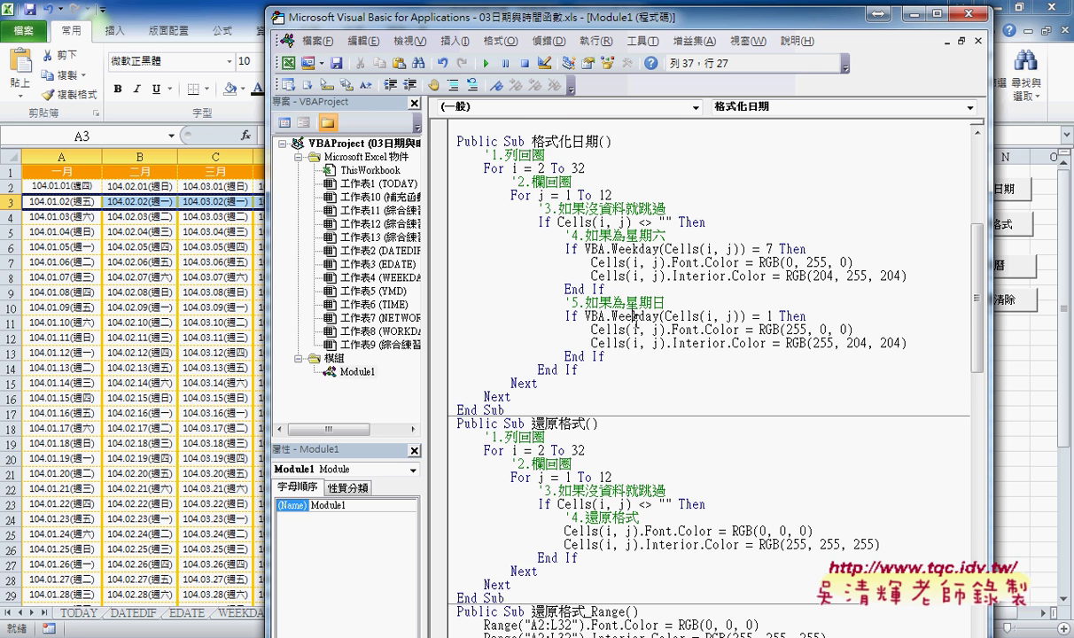
{"action": "scroll", "coordinate": [654, 330], "scroll_direction": "down", "scroll_amount": 2}
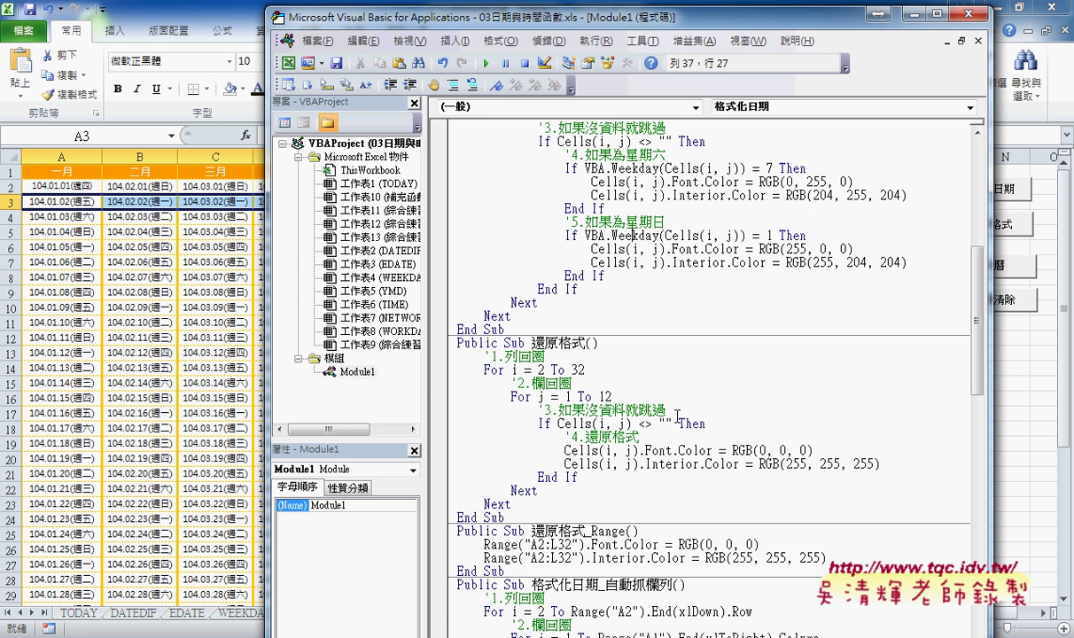
{"action": "left_click", "coordinate": [726, 465]}
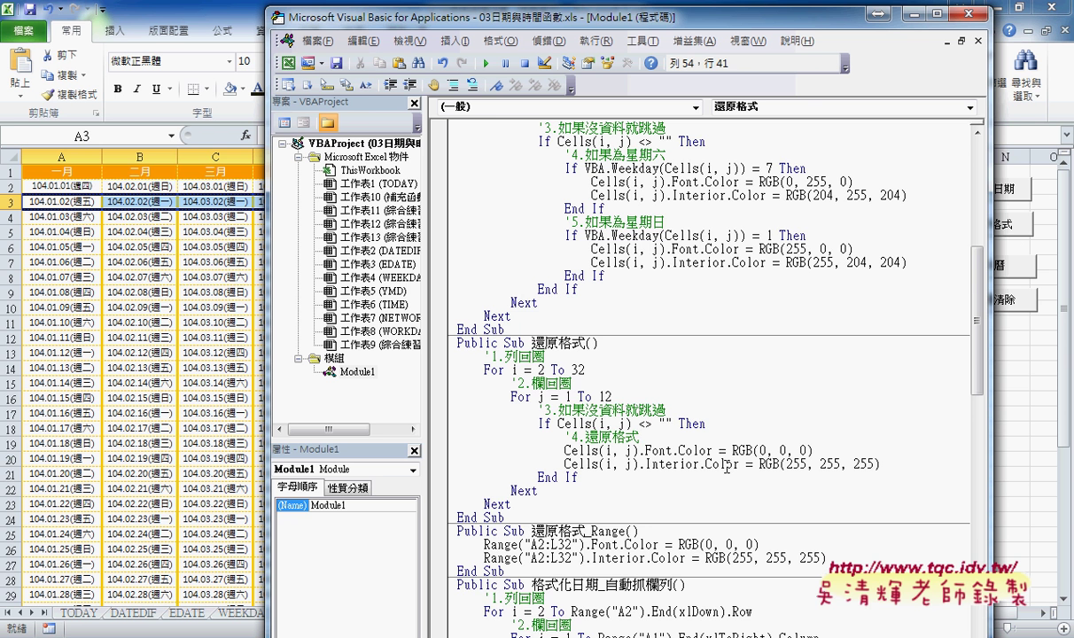
{"action": "scroll", "coordinate": [696, 445], "scroll_direction": "up", "scroll_amount": 2}
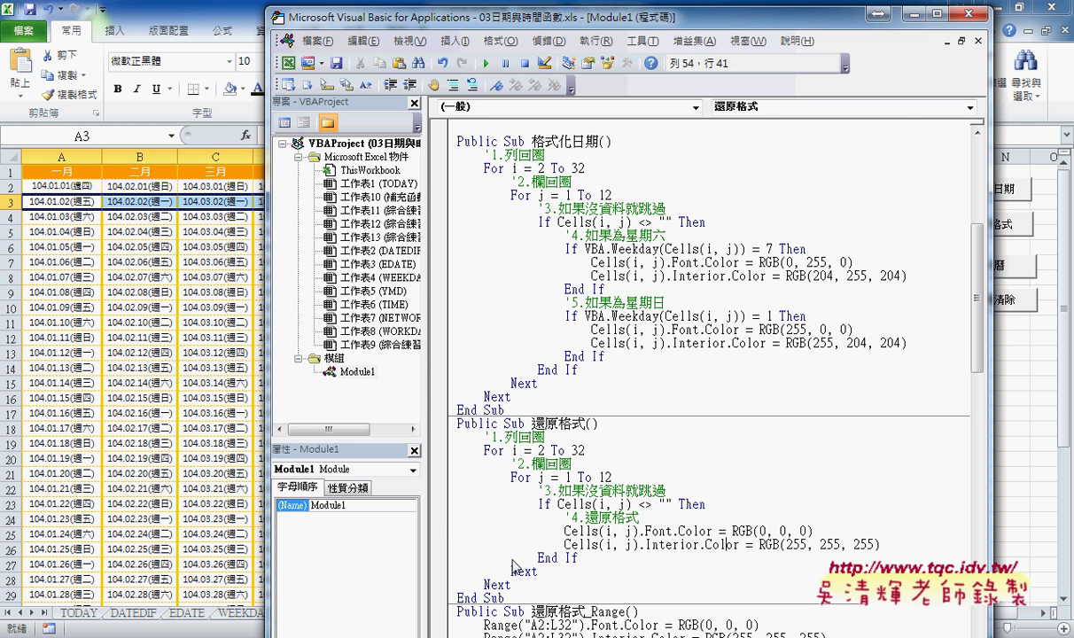
{"action": "mouse_move", "coordinate": [237, 624]}
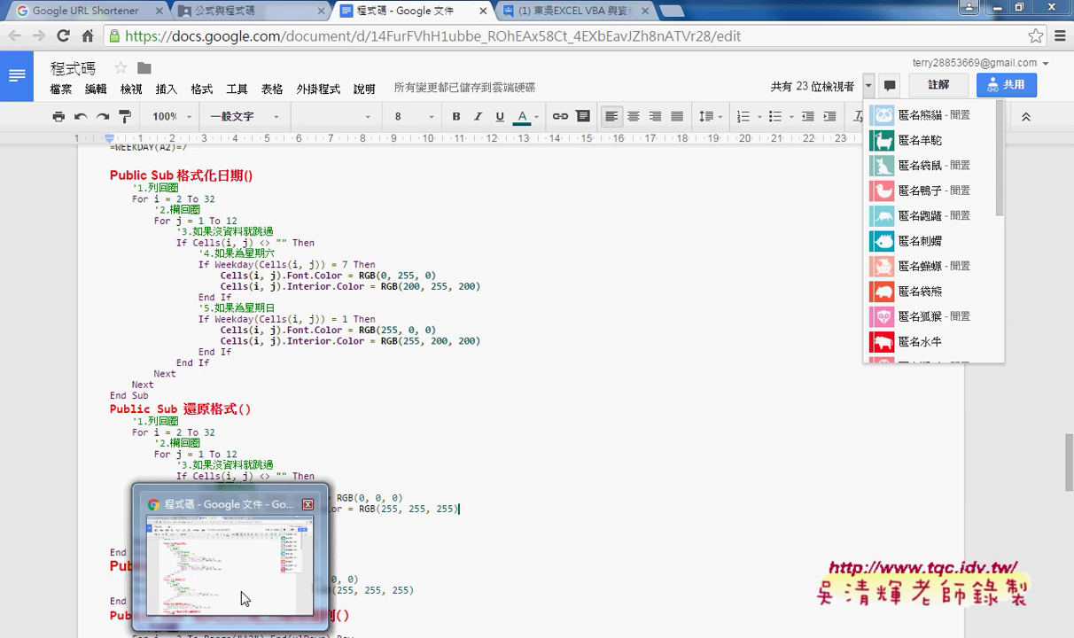
Step: In the 程式碼 Google Doc, select from Public Sub 格式化日期() down to the second End Sub
{"action": "left_click", "coordinate": [238, 567]}
{"action": "scroll", "coordinate": [326, 398], "scroll_direction": "up", "scroll_amount": 3}
{"action": "scroll", "coordinate": [325, 398], "scroll_direction": "down", "scroll_amount": 1}
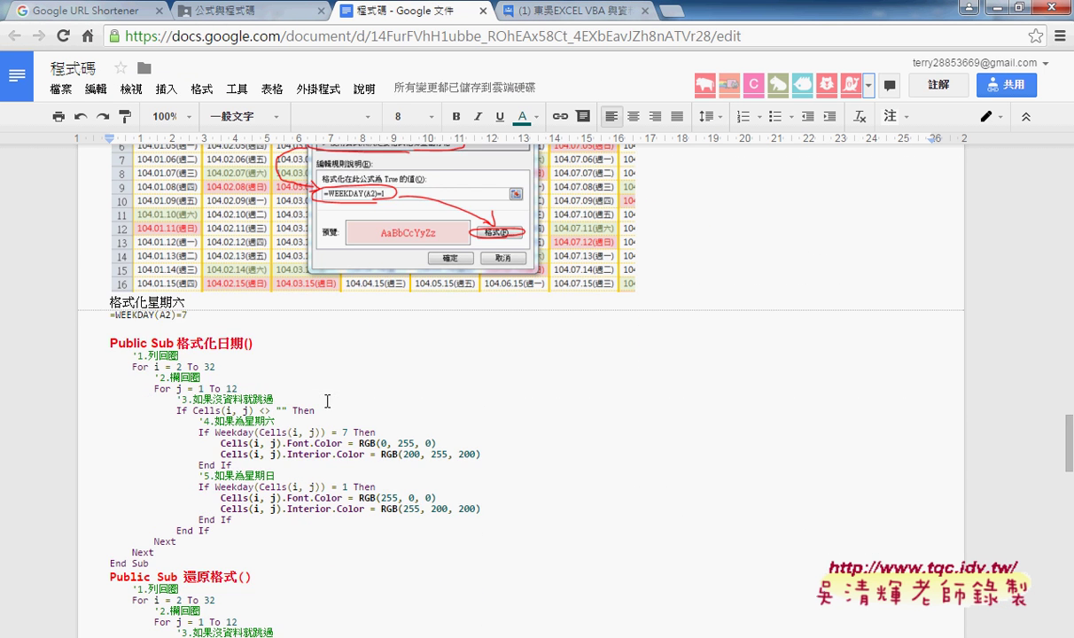
{"action": "left_click", "coordinate": [299, 365]}
{"action": "scroll", "coordinate": [301, 372], "scroll_direction": "down", "scroll_amount": 3}
{"action": "scroll", "coordinate": [315, 383], "scroll_direction": "down", "scroll_amount": 1}
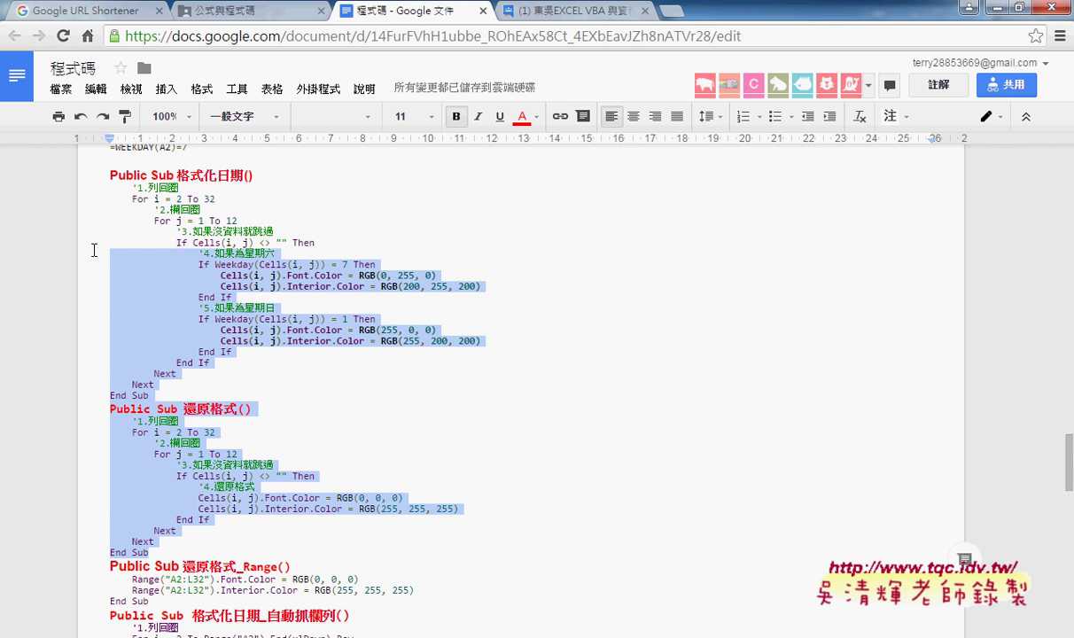
{"action": "left_click_drag", "start_coordinate": [156, 554], "coordinate": [93, 181]}
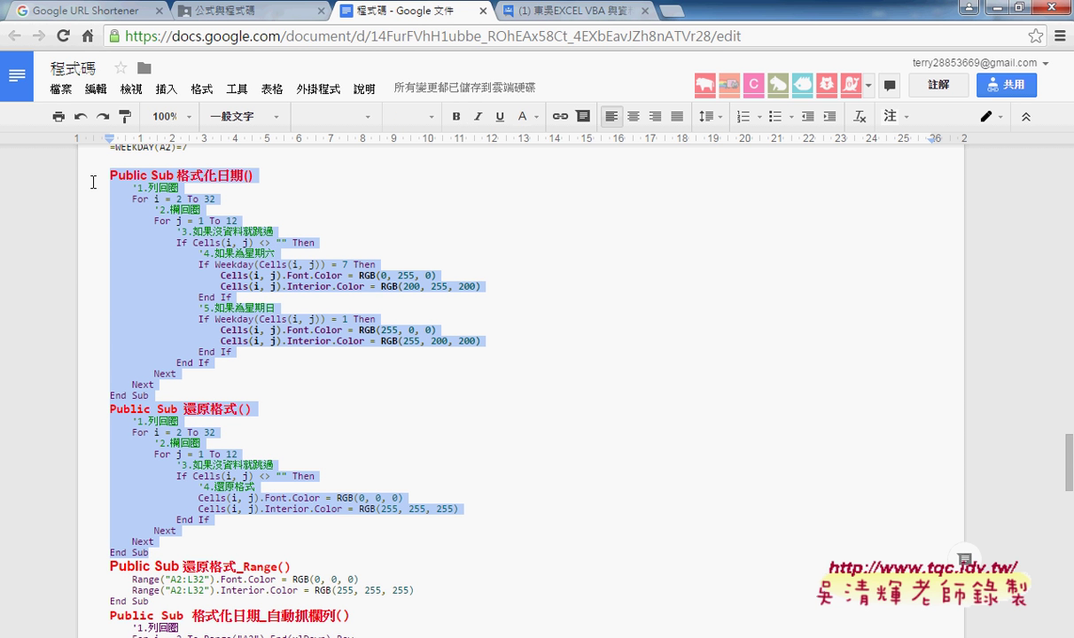